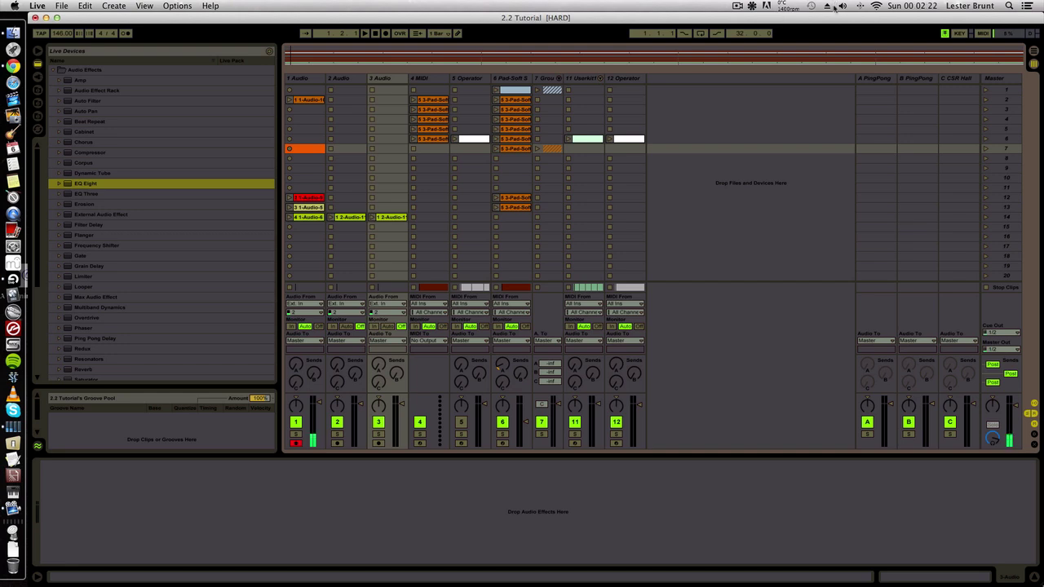
# Step: Insert a new MIDI track directly after the track 7 group
pyautogui.click(555, 79)
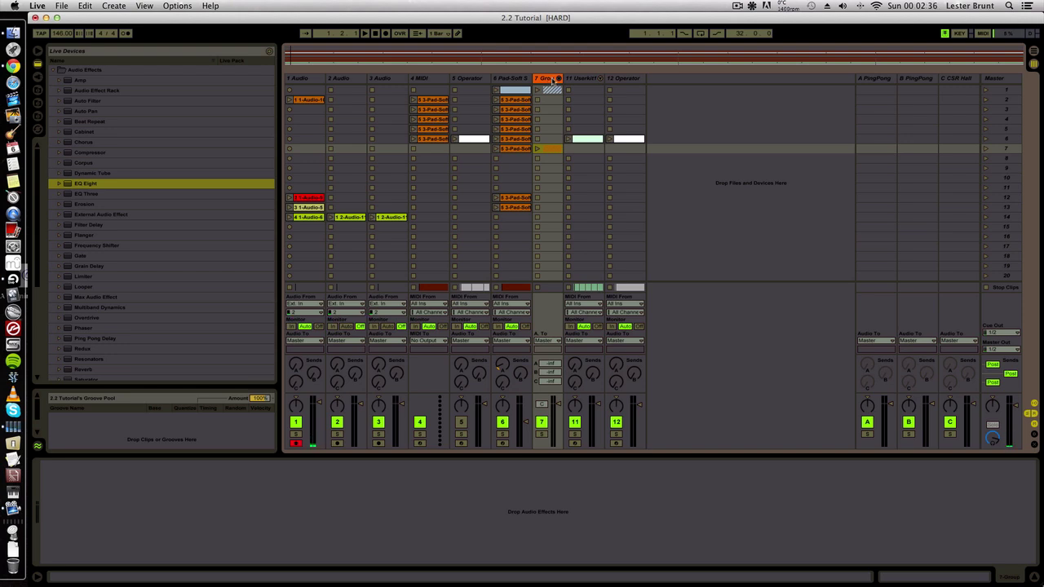
pyautogui.click(514, 78)
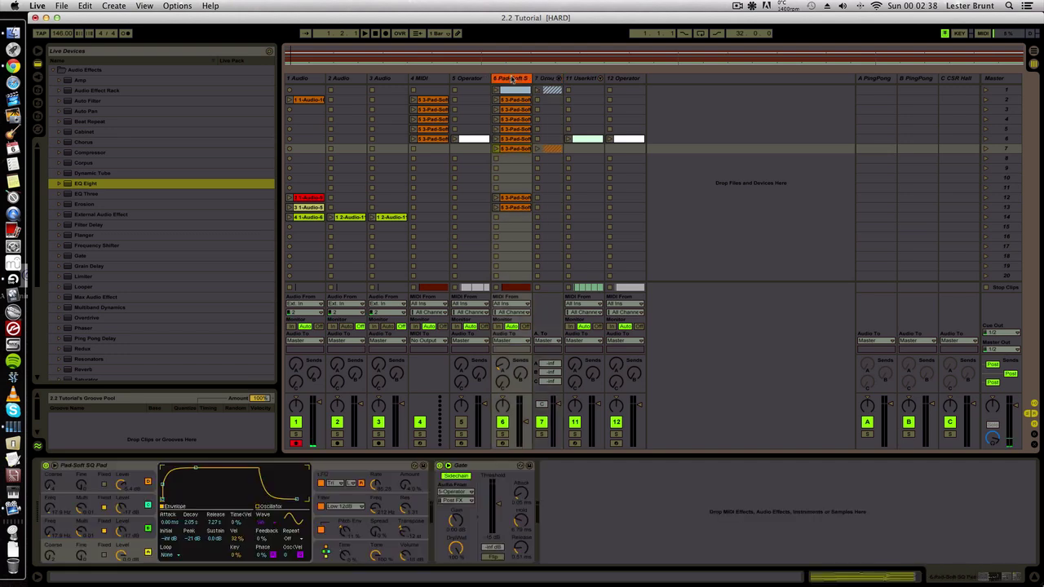
pyautogui.click(544, 79)
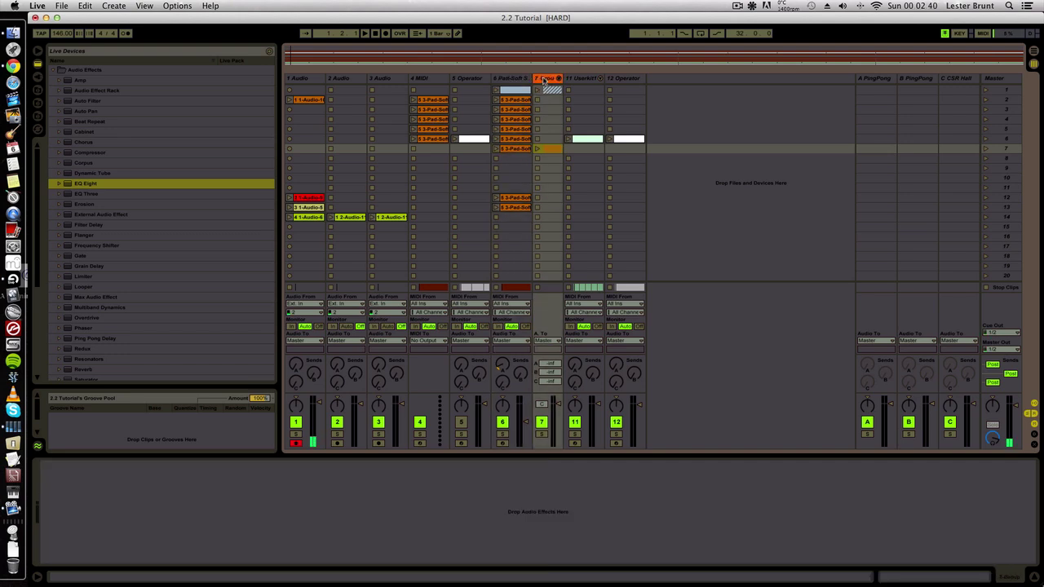
pyautogui.press('super+shift+t')
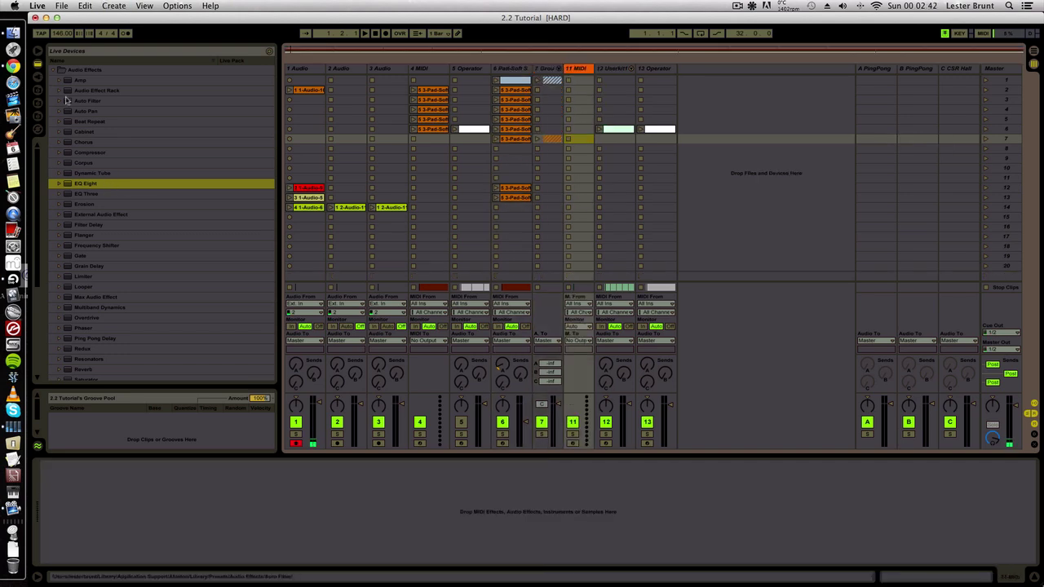
# Step: Load the Operator instrument from the Instruments folder onto the new MIDI track
pyautogui.click(54, 70)
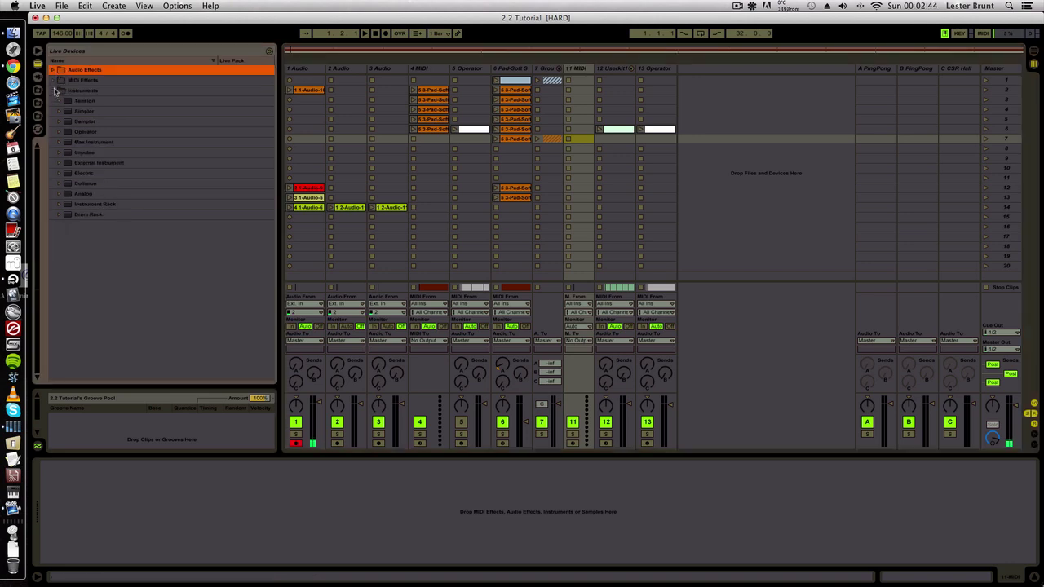
pyautogui.click(55, 91)
pyautogui.click(54, 90)
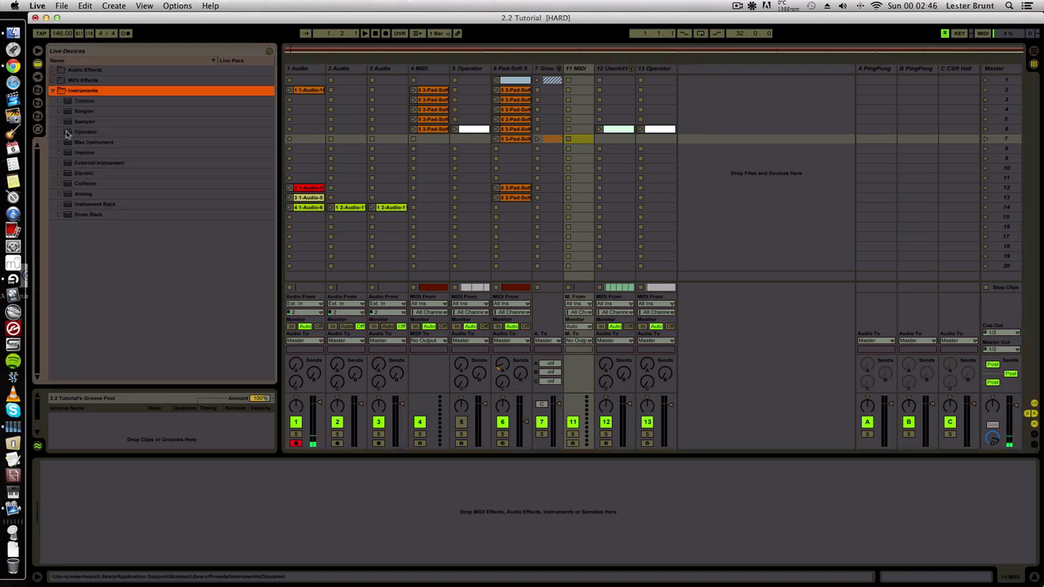
pyautogui.moveTo(68, 134); pyautogui.dragTo(577, 74)
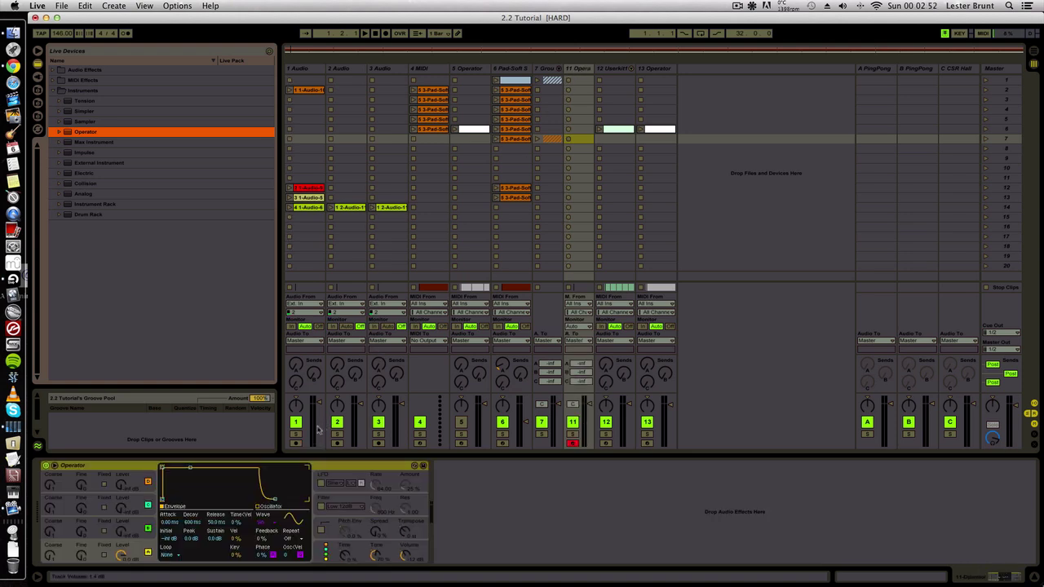
# Step: Arm both the 1 Audio track and the new Operator track for recording
pyautogui.click(297, 444)
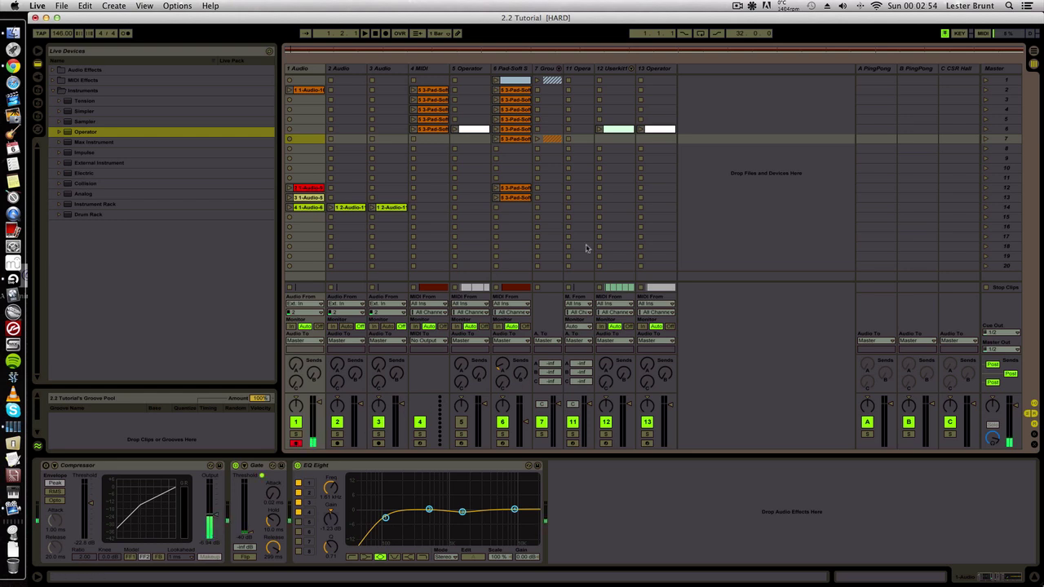
pyautogui.click(581, 70)
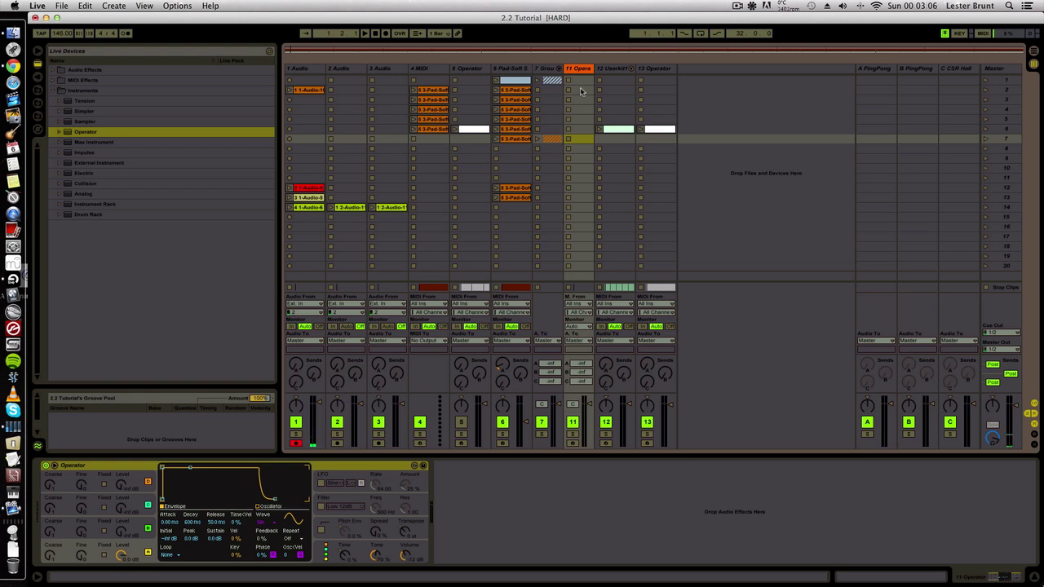
pyautogui.click(319, 475)
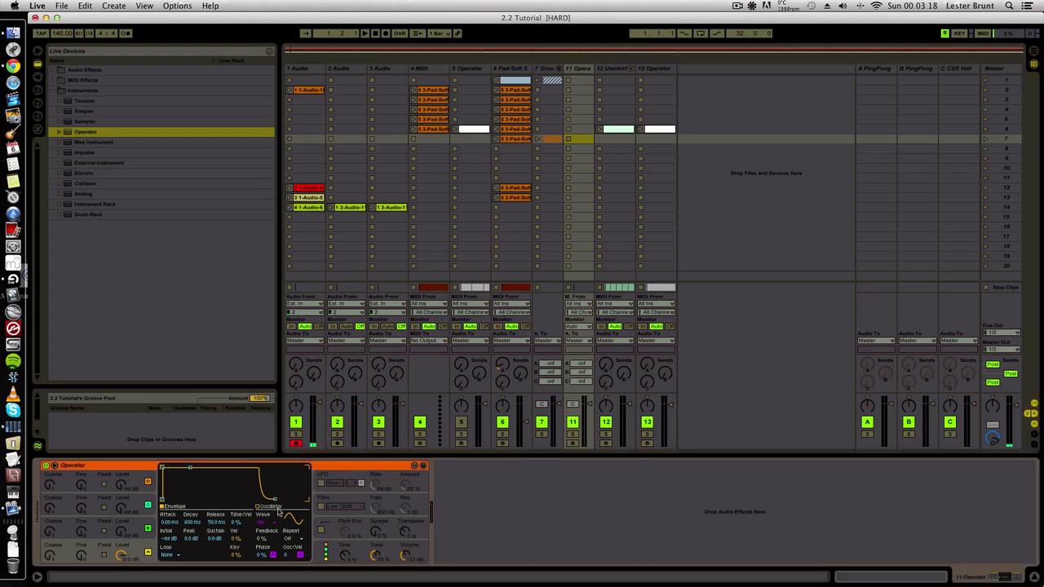
pyautogui.click(573, 444)
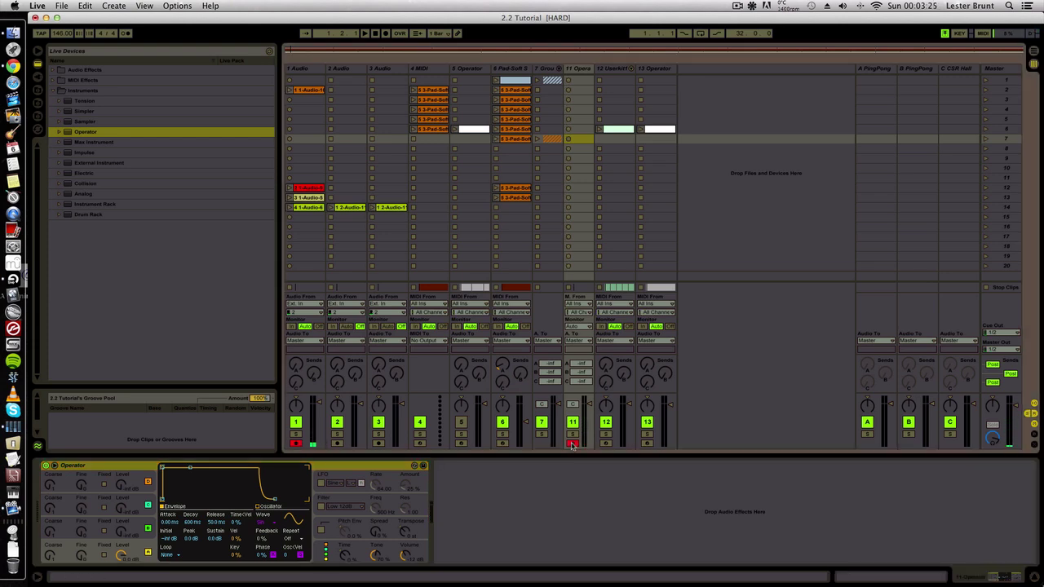
# Step: Compare the Saw 16, Square 16 and Saw 32 waves on Operator's oscillator A and settle on Saw 16
pyautogui.click(281, 523)
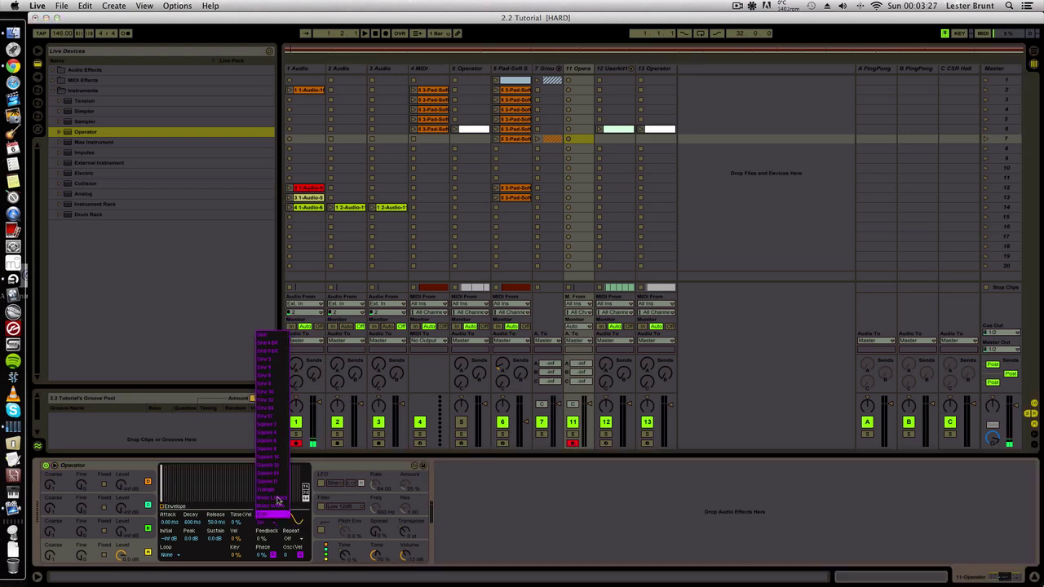
pyautogui.click(277, 395)
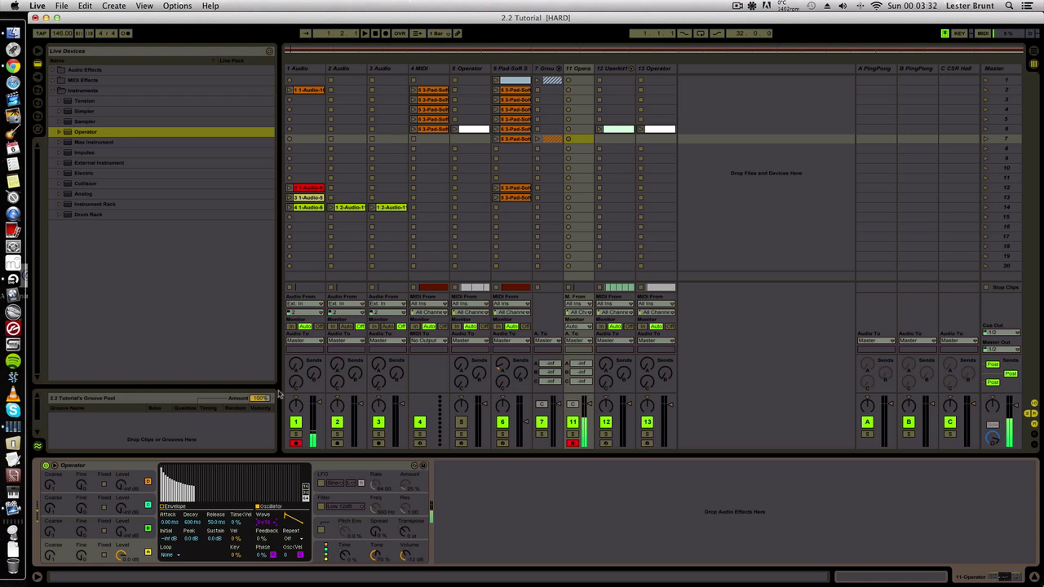
pyautogui.click(271, 523)
pyautogui.click(280, 457)
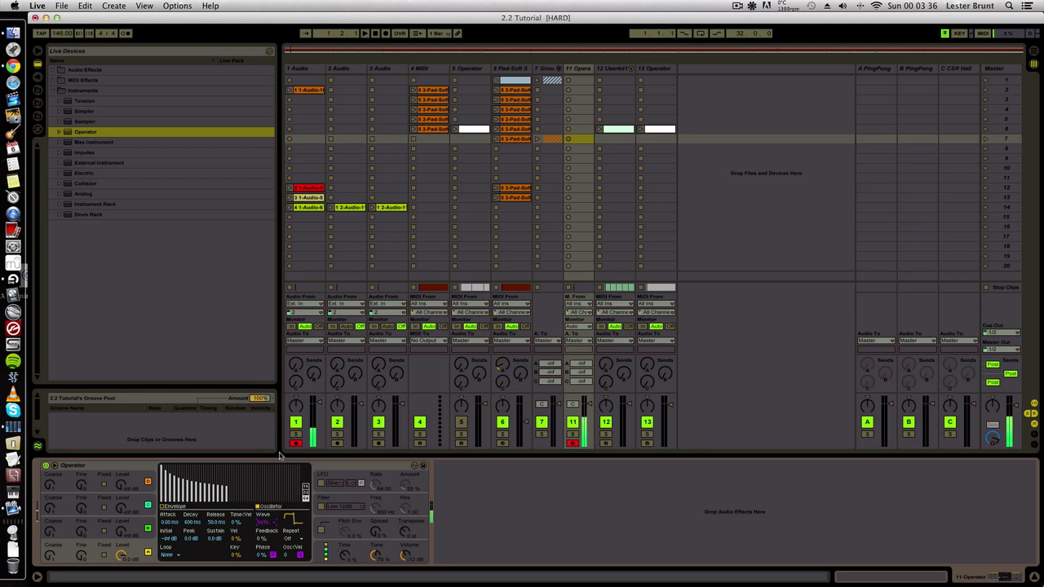
pyautogui.click(274, 523)
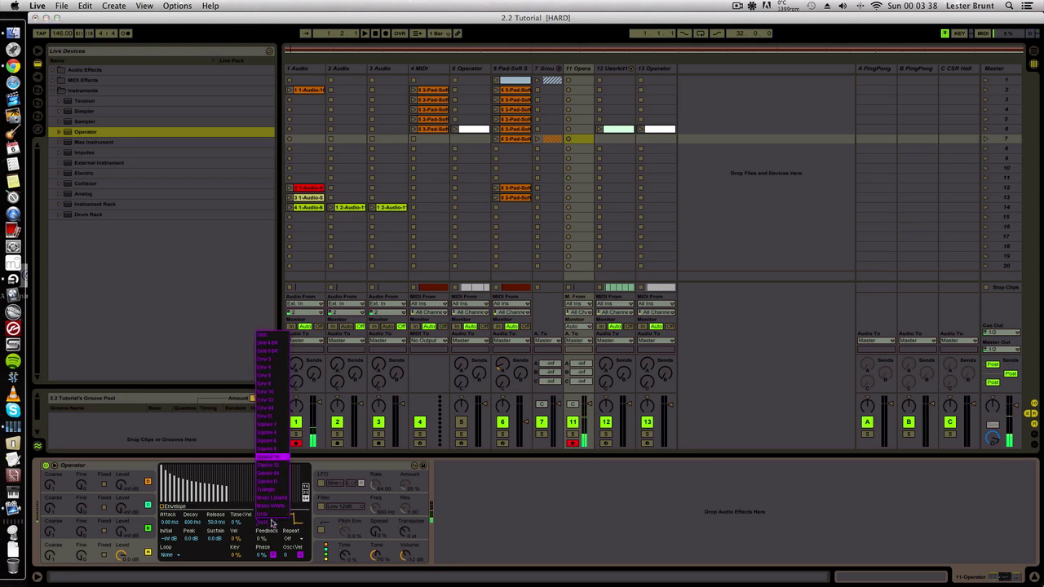
pyautogui.click(276, 402)
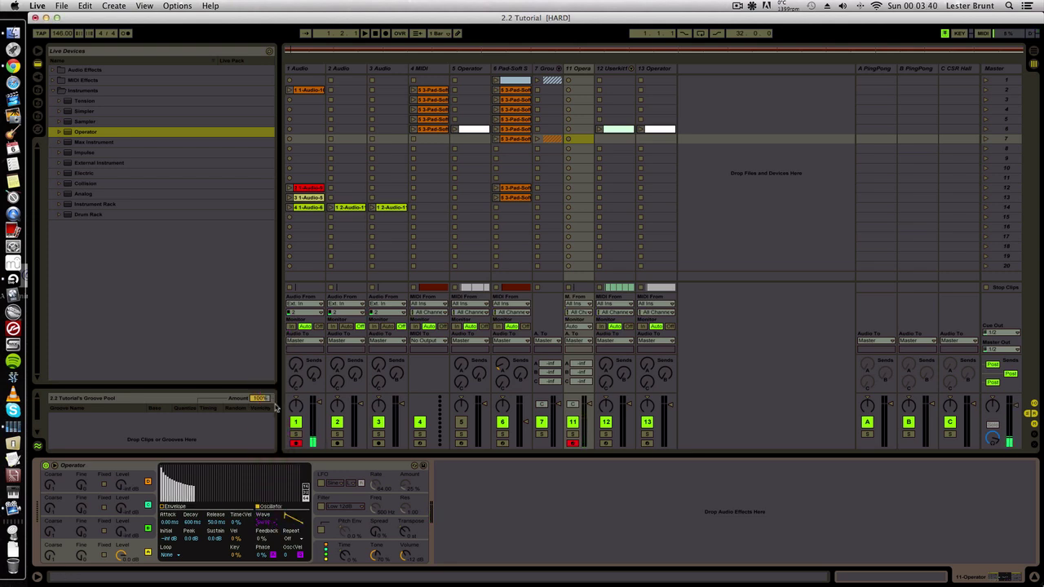
pyautogui.click(278, 524)
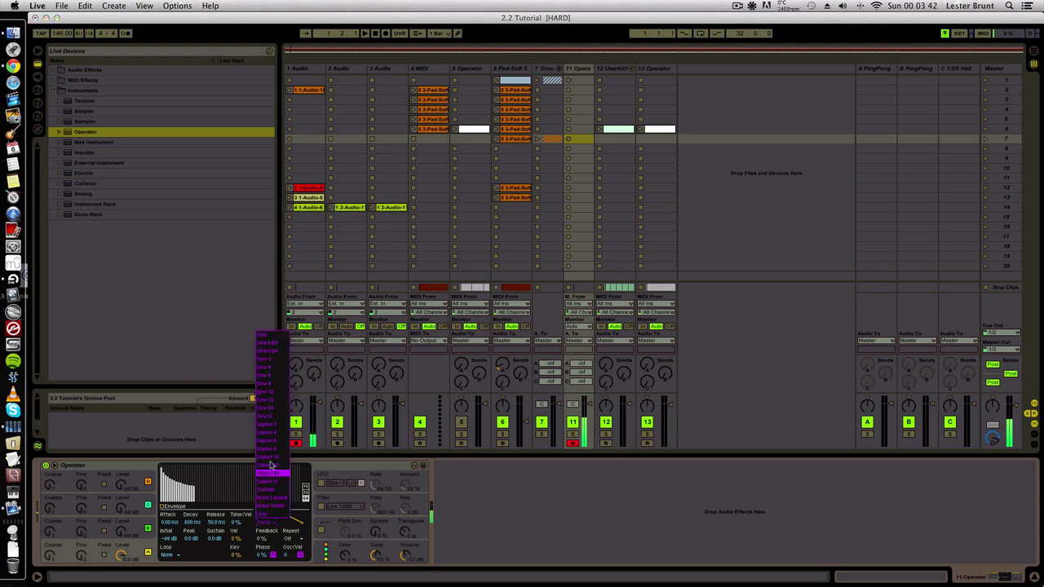
pyautogui.click(272, 409)
pyautogui.click(268, 522)
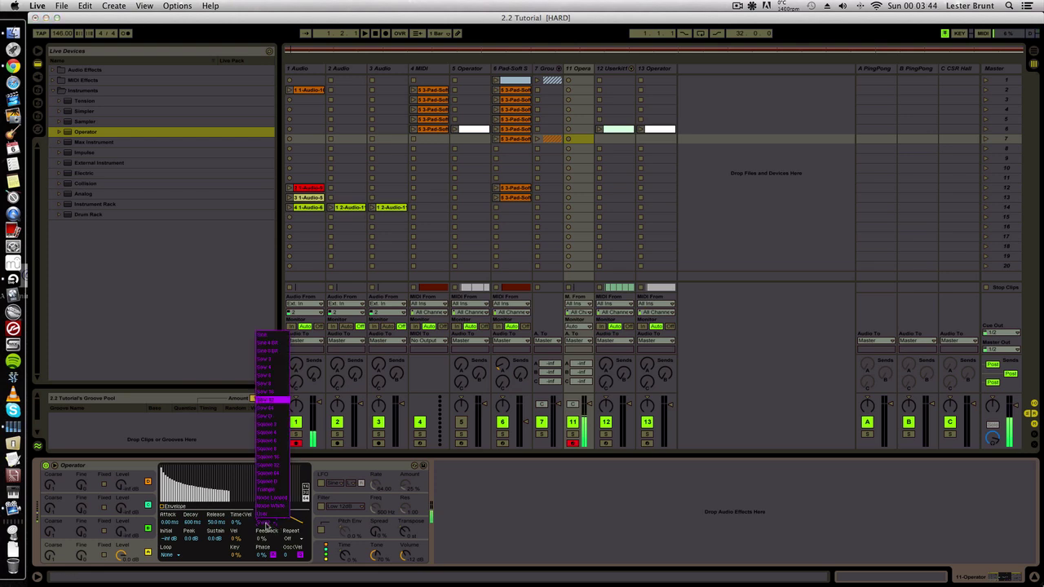
pyautogui.click(268, 397)
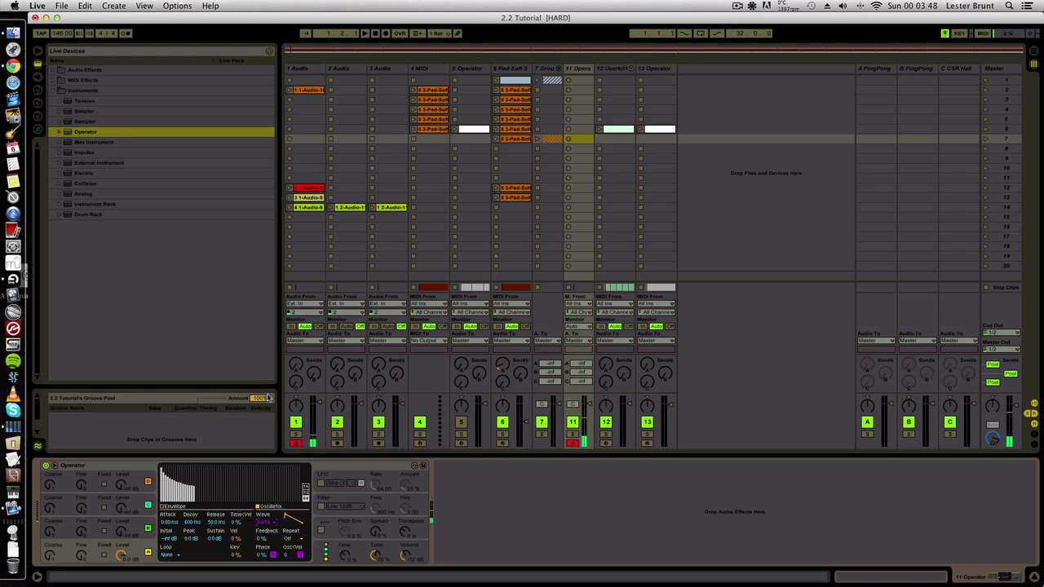
# Step: Change the number of voices in Operator's global settings
pyautogui.click(323, 526)
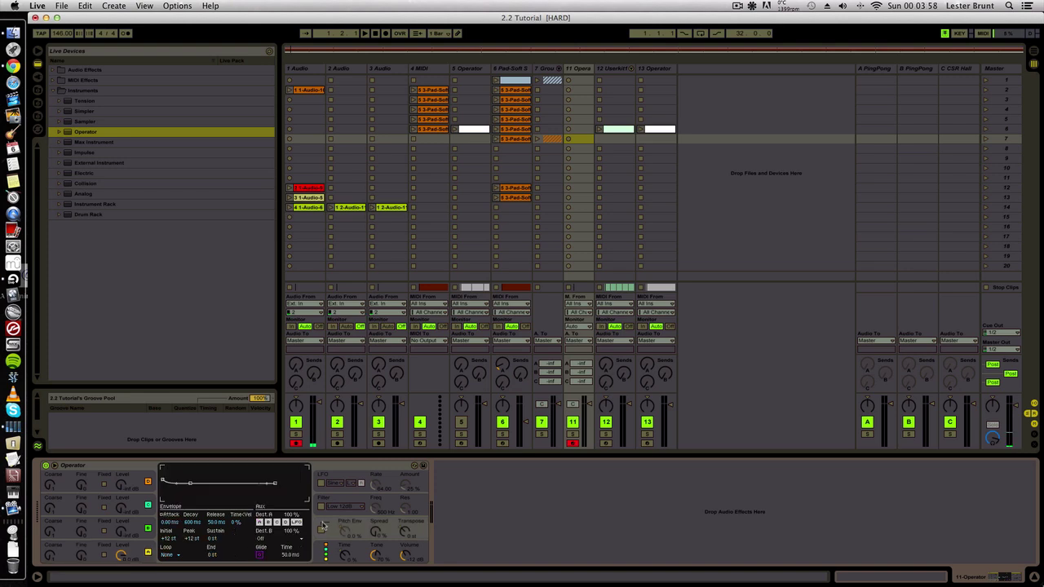
pyautogui.click(320, 552)
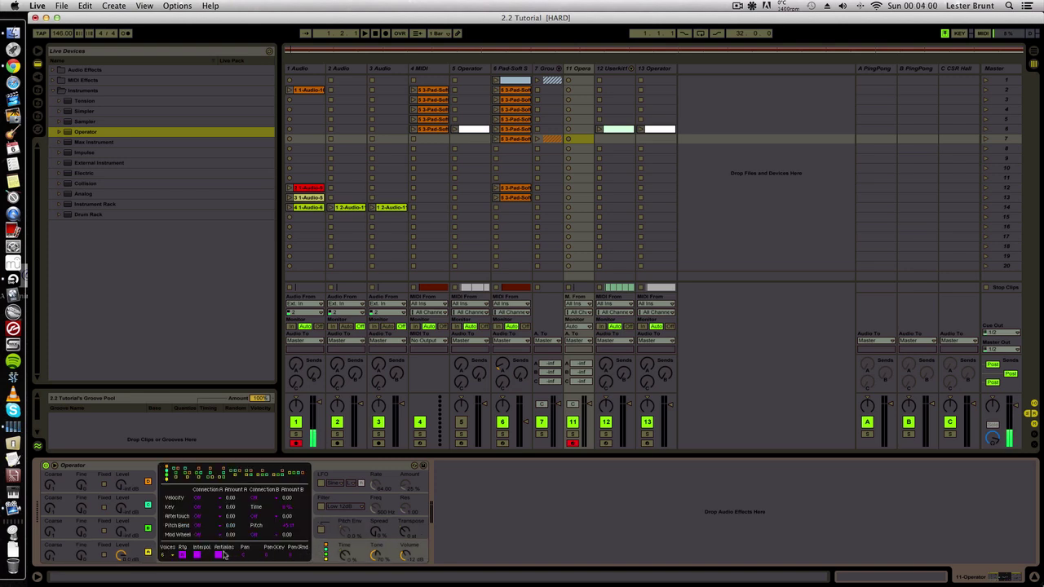
pyautogui.moveTo(170, 555); pyautogui.dragTo(163, 451)
# Step: Turn on Glide in Operator's pitch settings and adjust the glide time
pyautogui.click(330, 532)
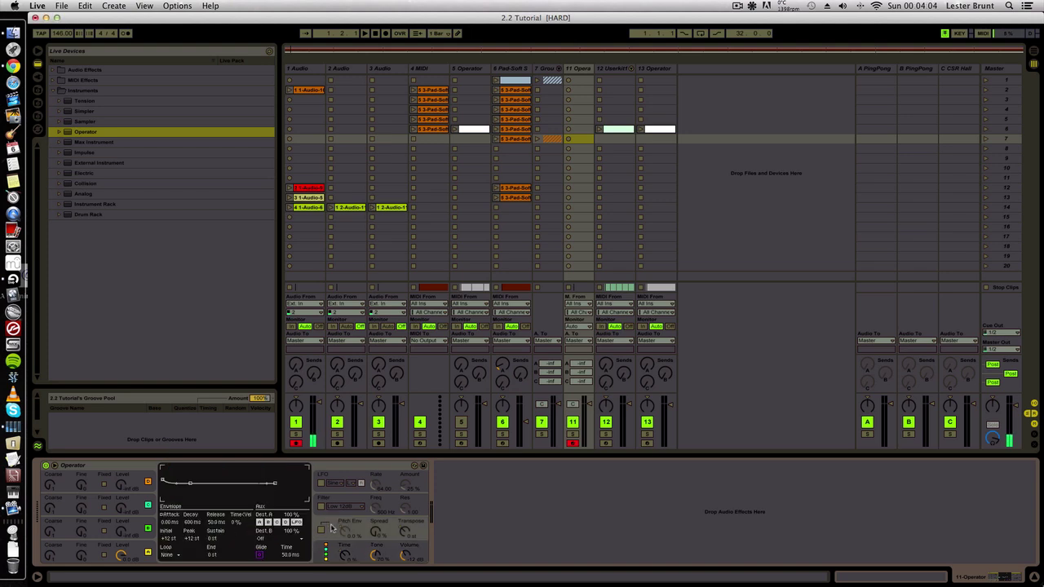
pyautogui.click(260, 554)
pyautogui.moveTo(294, 556); pyautogui.dragTo(294, 551)
# Step: Turn on Operator's Low 12dB filter and adjust its cutoff frequency, assigning that frequency to a MIDI controller
pyautogui.click(323, 507)
pyautogui.moveTo(375, 507)
pyautogui.mouseDown()
pyautogui.moveTo(375, 478)
pyautogui.moveTo(373, 523)
pyautogui.mouseUp()
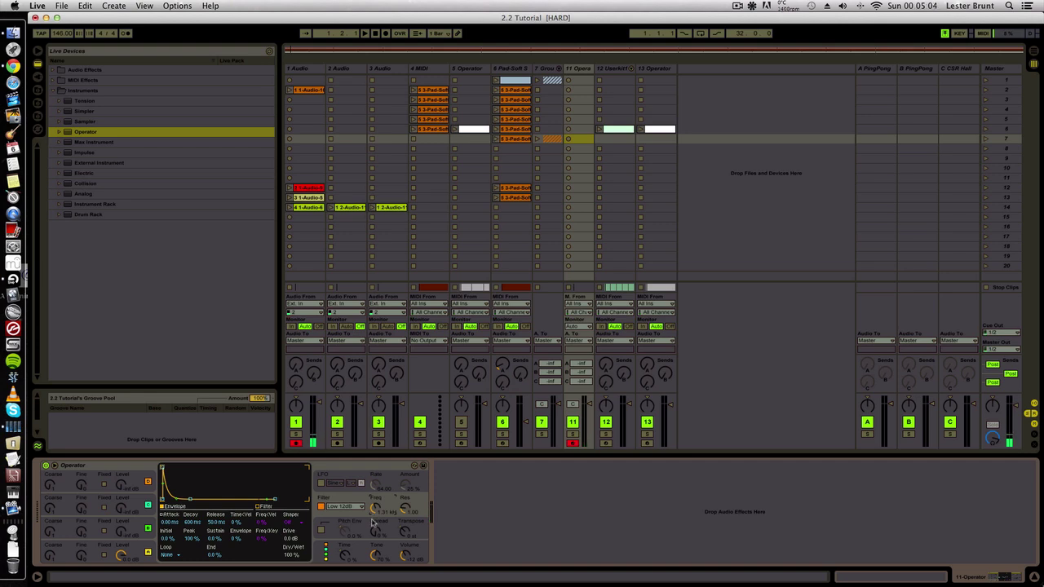
pyautogui.press('super+m')
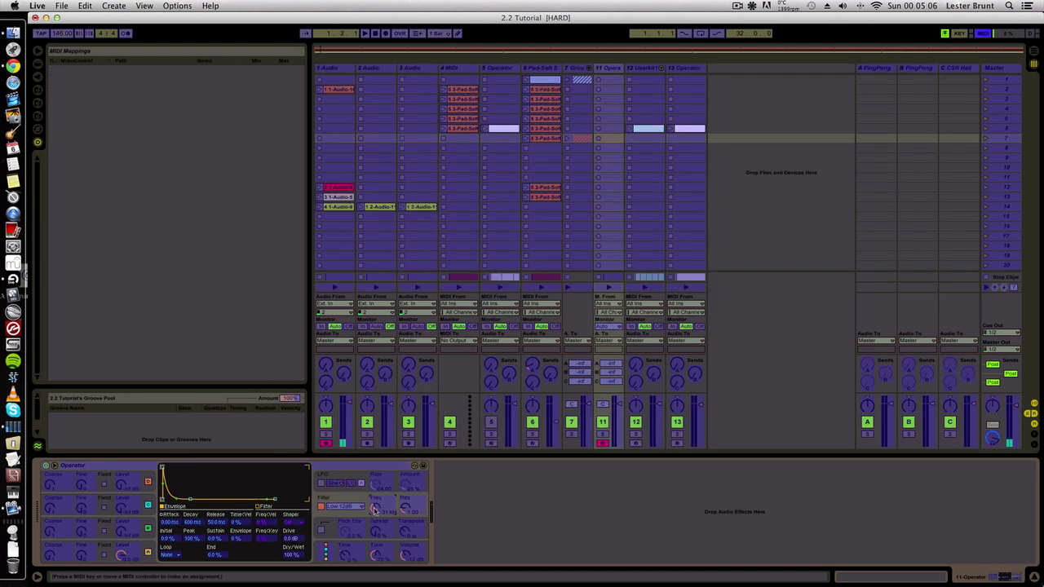
pyautogui.press('super+m')
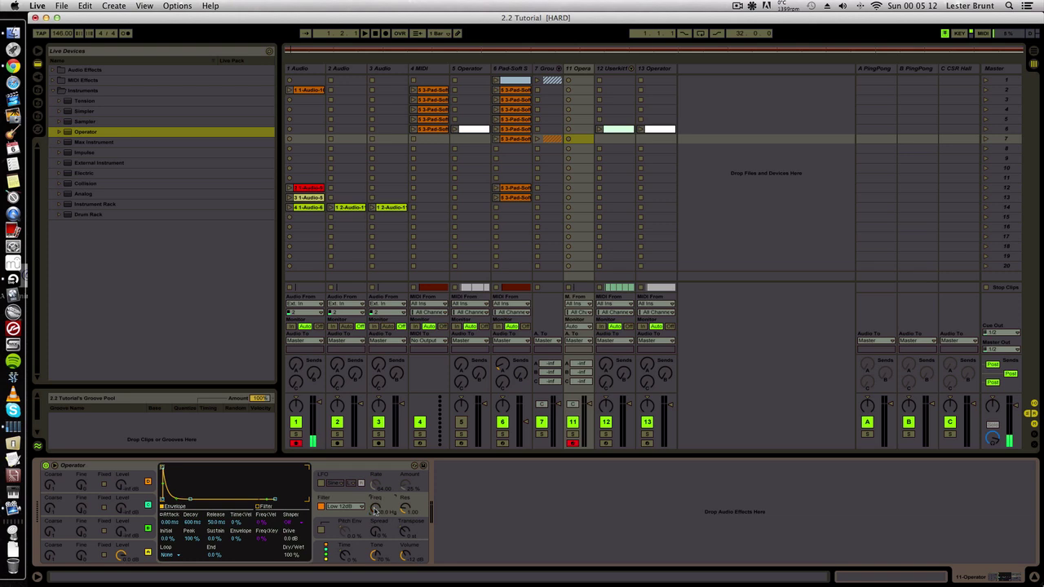
pyautogui.moveTo(375, 508); pyautogui.dragTo(376, 509)
# Step: Bring in oscillator B with an 8-bit sine wave at a level of about -11 dB
pyautogui.click(71, 530)
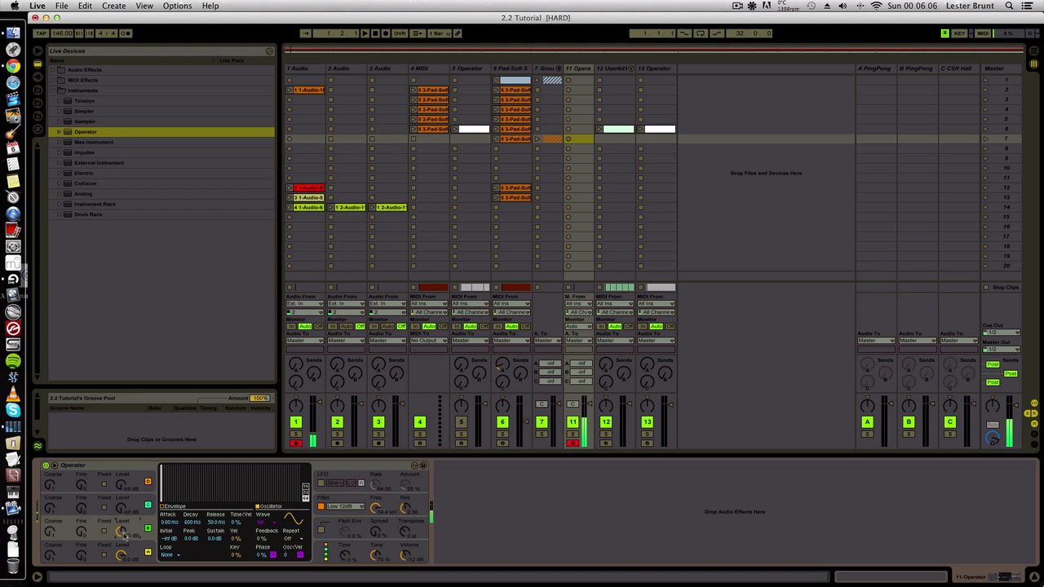
pyautogui.click(272, 522)
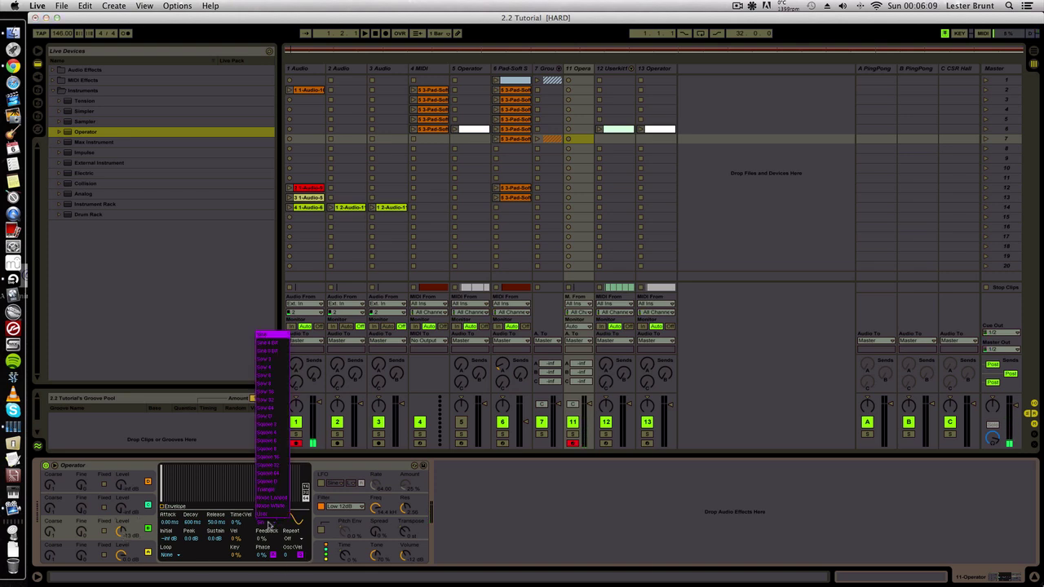
pyautogui.click(276, 351)
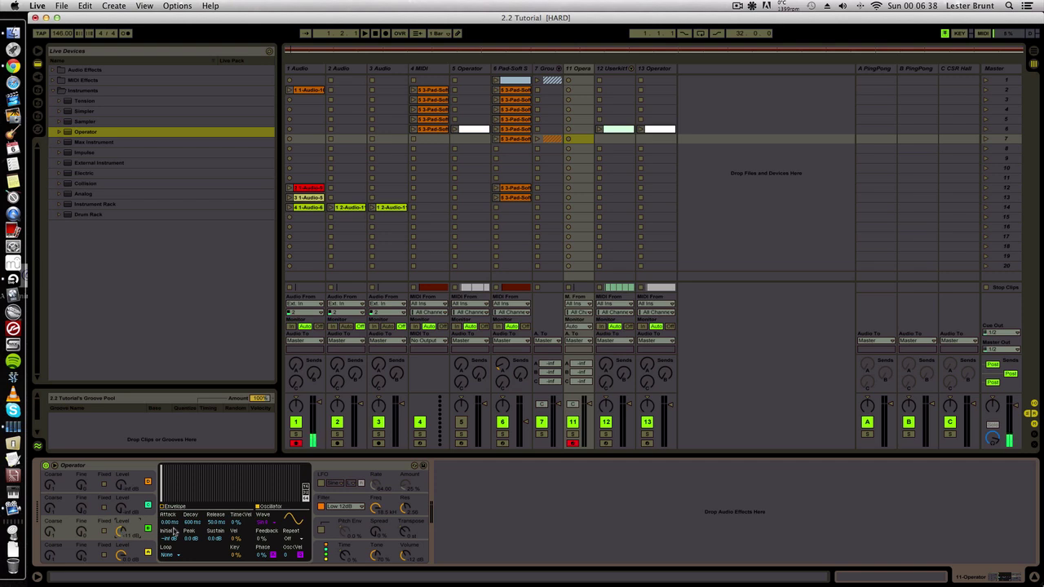
# Step: Display the volume envelope of Operator's oscillator A
pyautogui.click(97, 550)
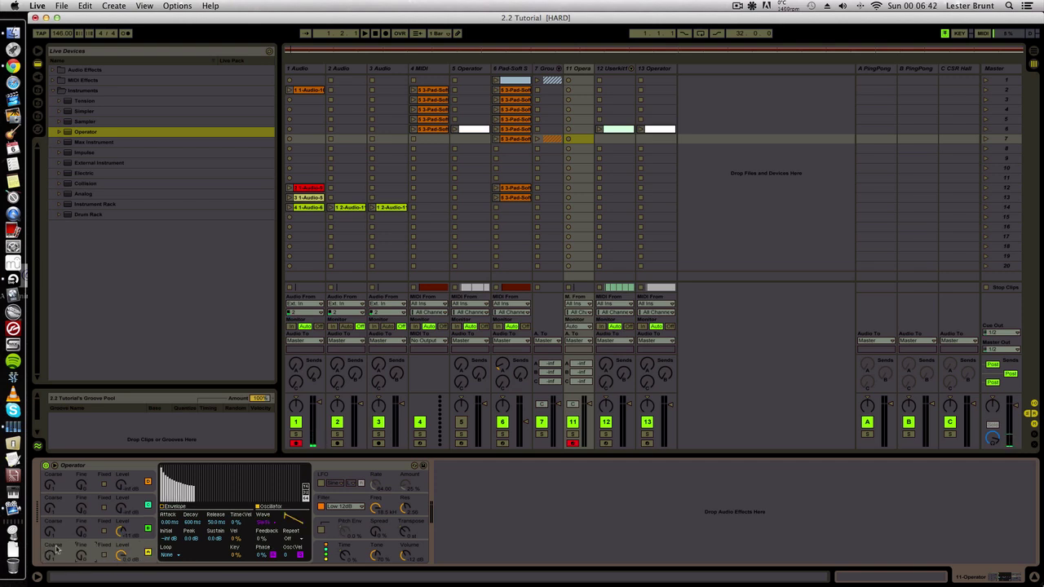
pyautogui.click(171, 511)
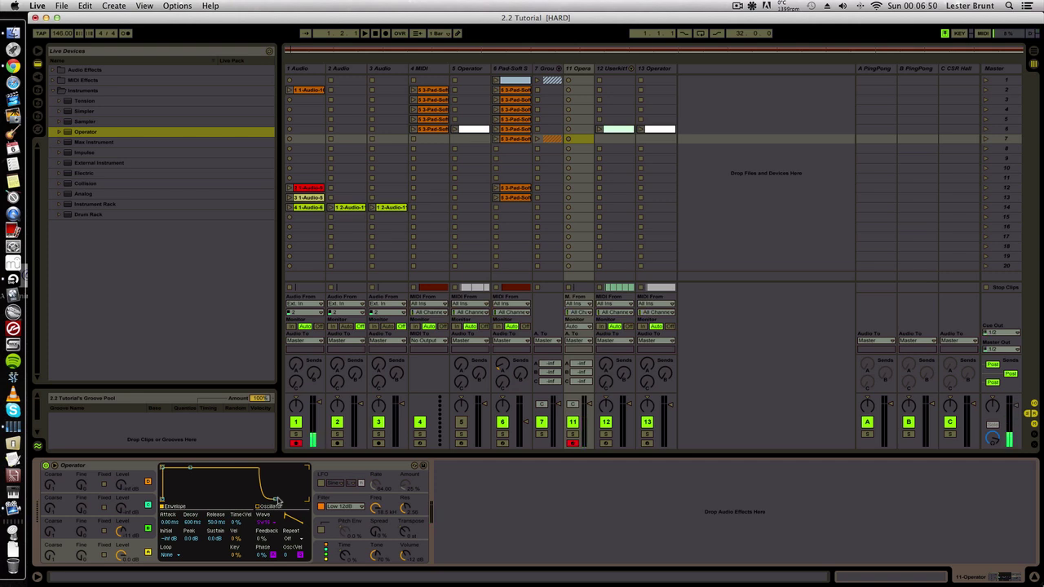
pyautogui.click(502, 422)
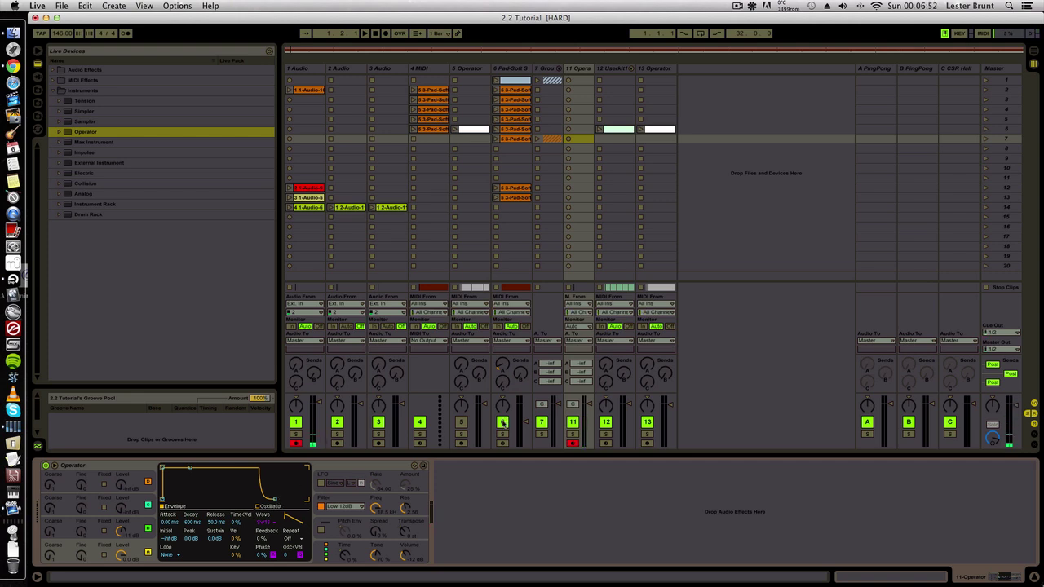
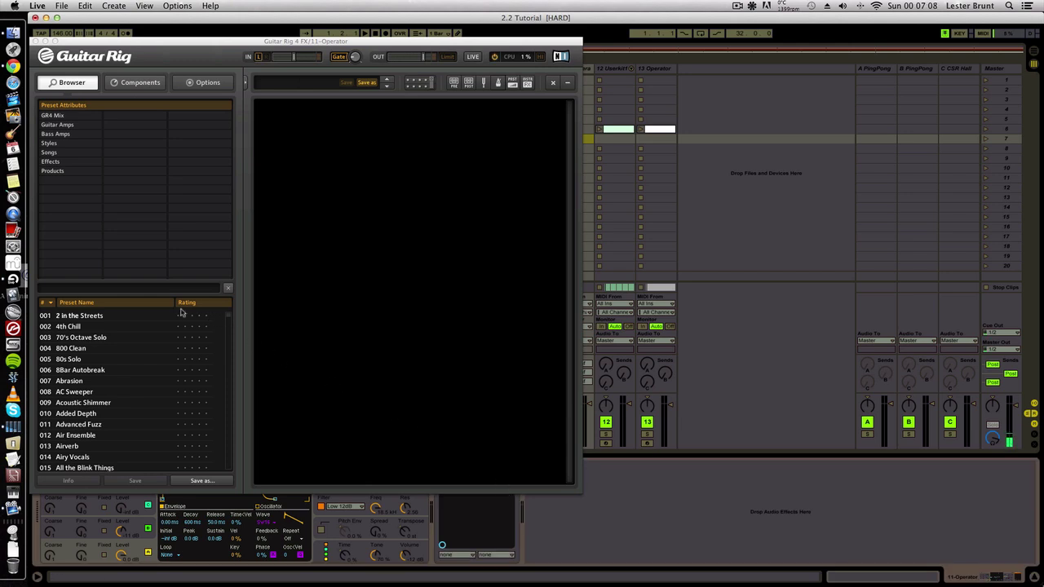
# Step: Add the Big Fuzz distortion component to the empty Guitar Rig rack
pyautogui.click(81, 127)
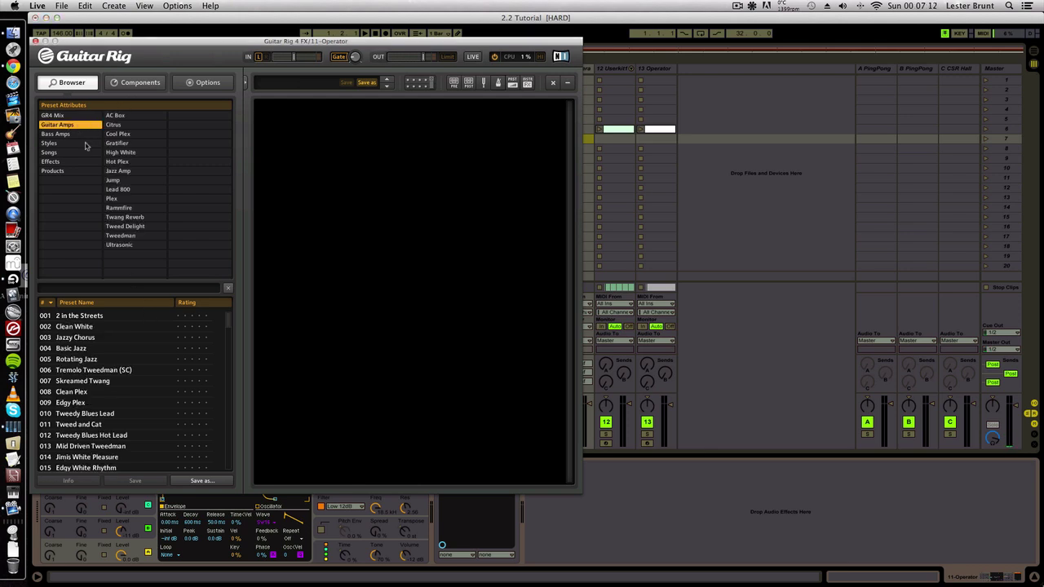
pyautogui.click(134, 82)
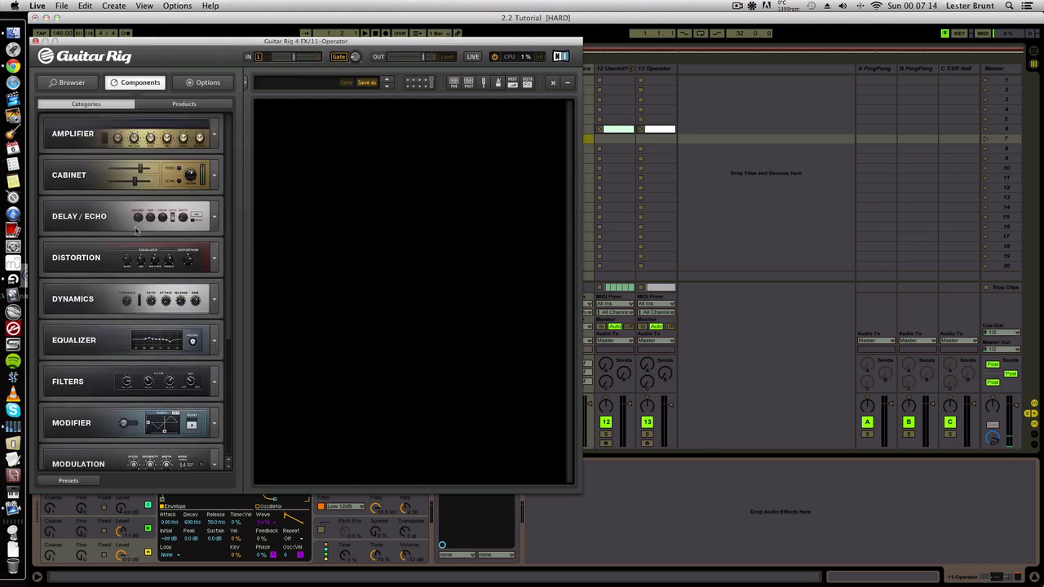
pyautogui.scroll(-2, 136, 231)
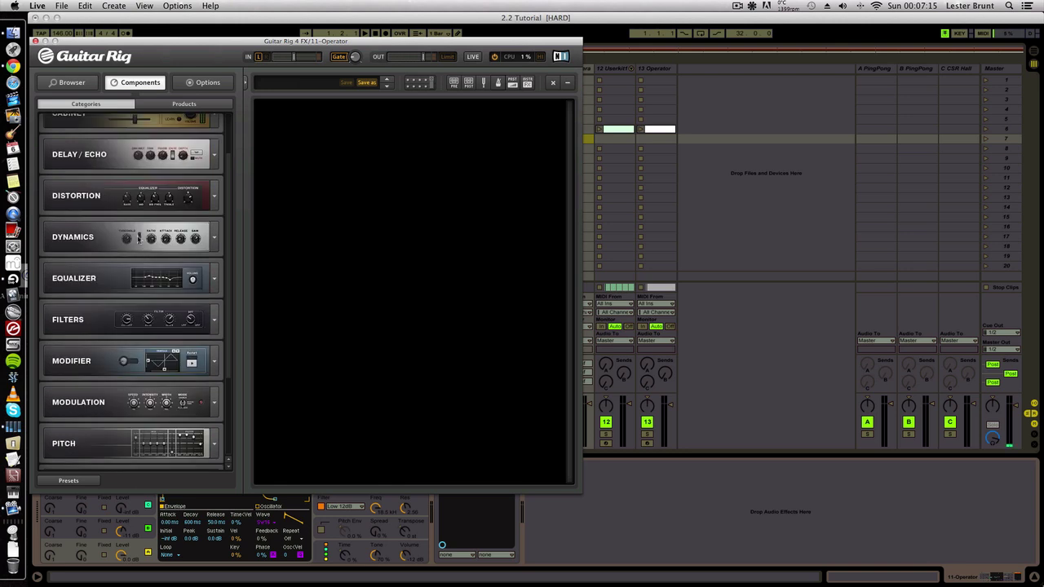
pyautogui.click(216, 239)
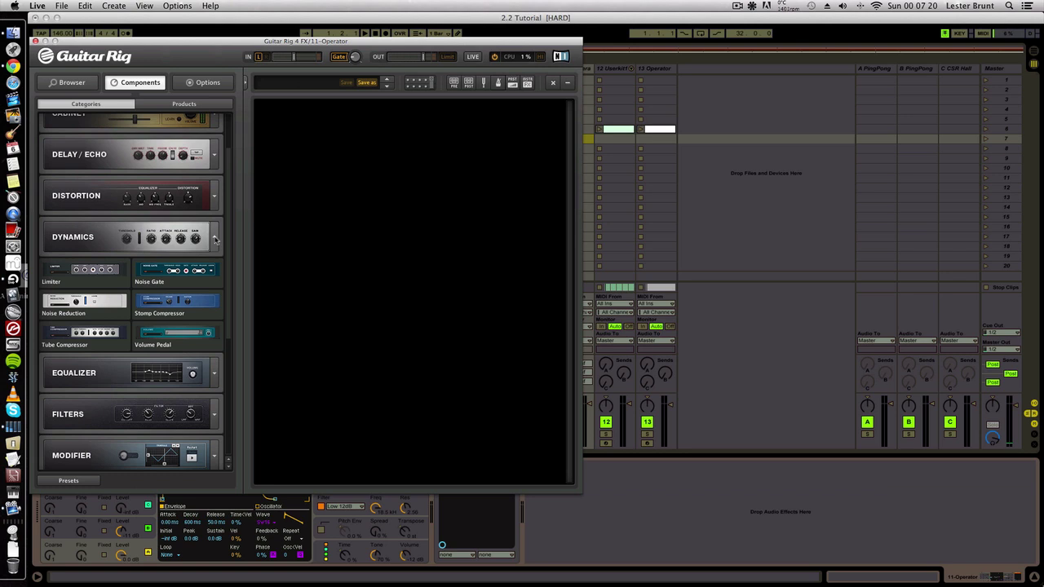
pyautogui.click(216, 239)
pyautogui.scroll(1, 216, 228)
pyautogui.click(214, 227)
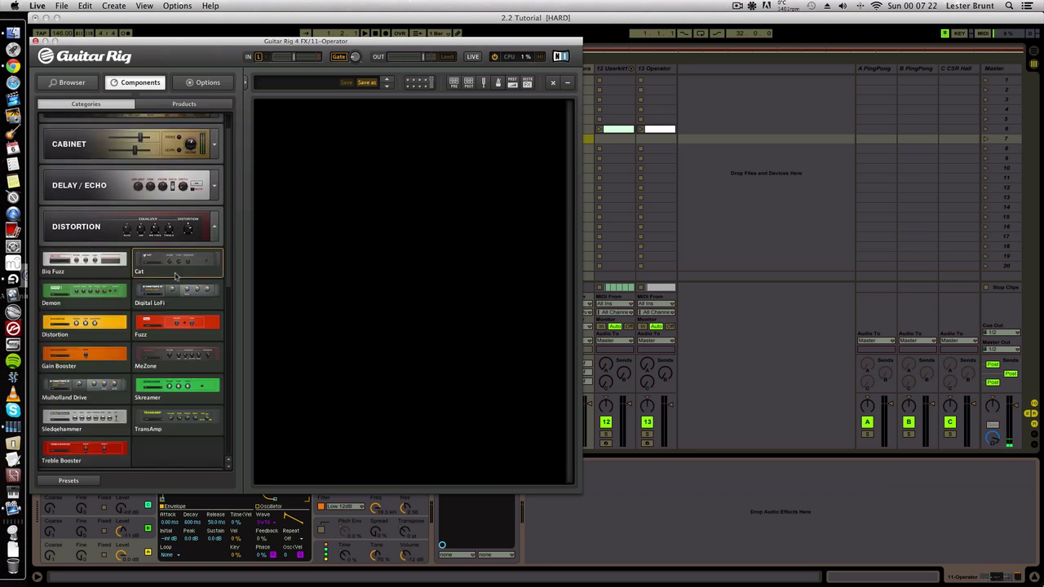
pyautogui.moveTo(102, 267); pyautogui.dragTo(469, 215)
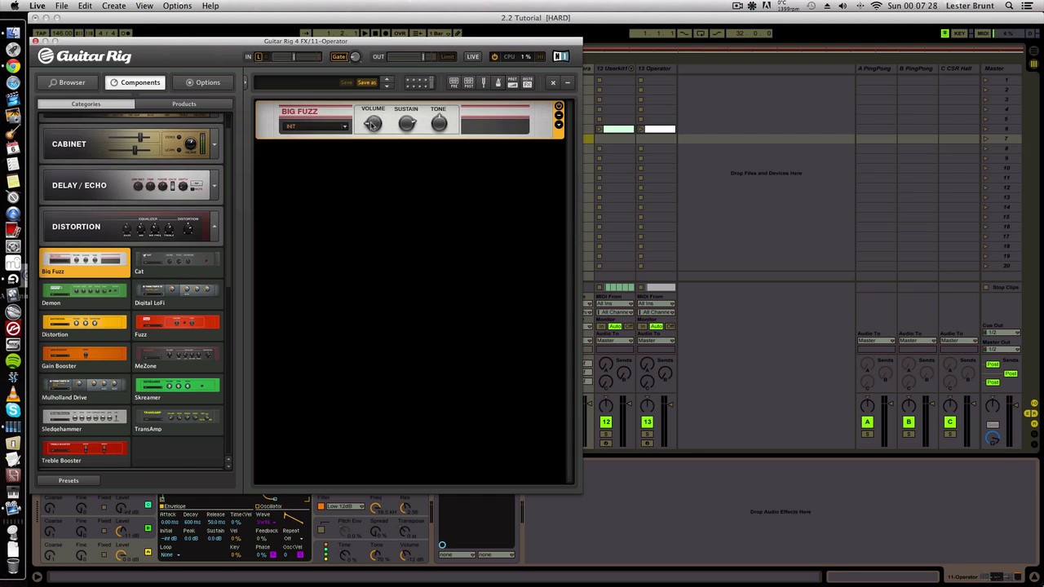
# Step: Raise Big Fuzz's volume to maximum and adjust its sustain and tone
pyautogui.moveTo(375, 127); pyautogui.dragTo(378, 95)
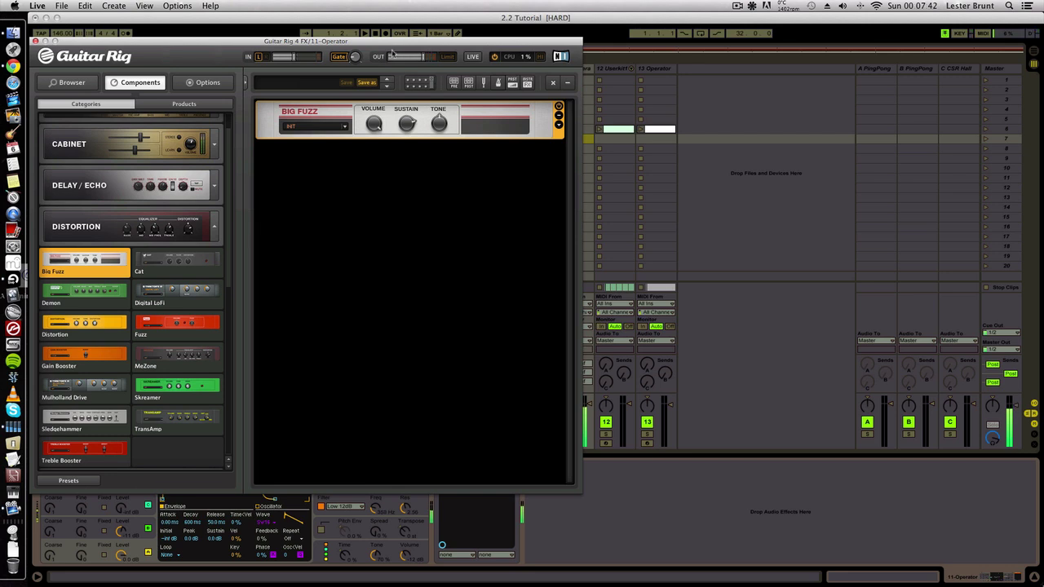
pyautogui.moveTo(407, 123); pyautogui.dragTo(436, 196)
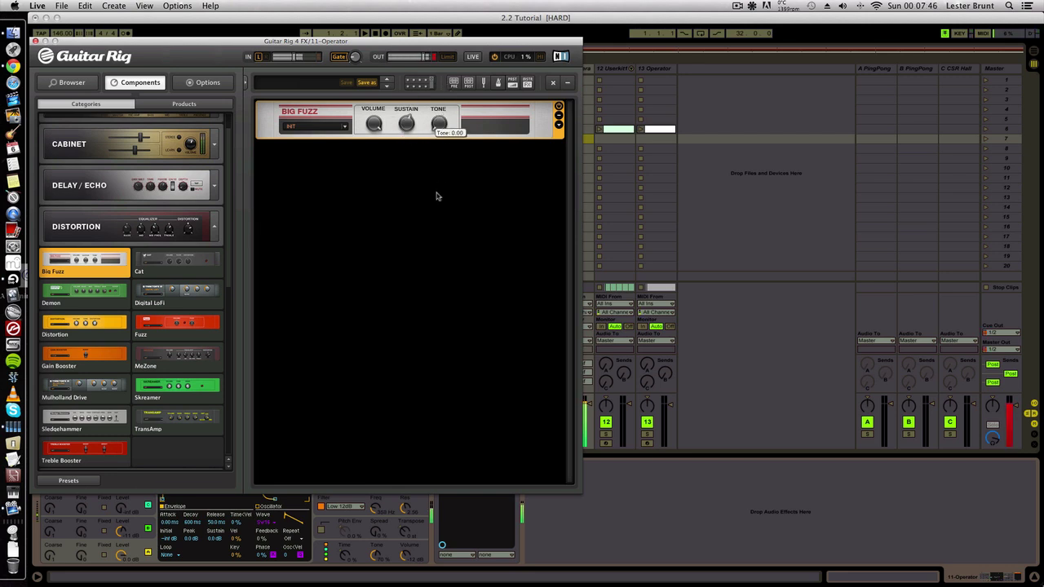
pyautogui.moveTo(439, 127); pyautogui.dragTo(439, 115)
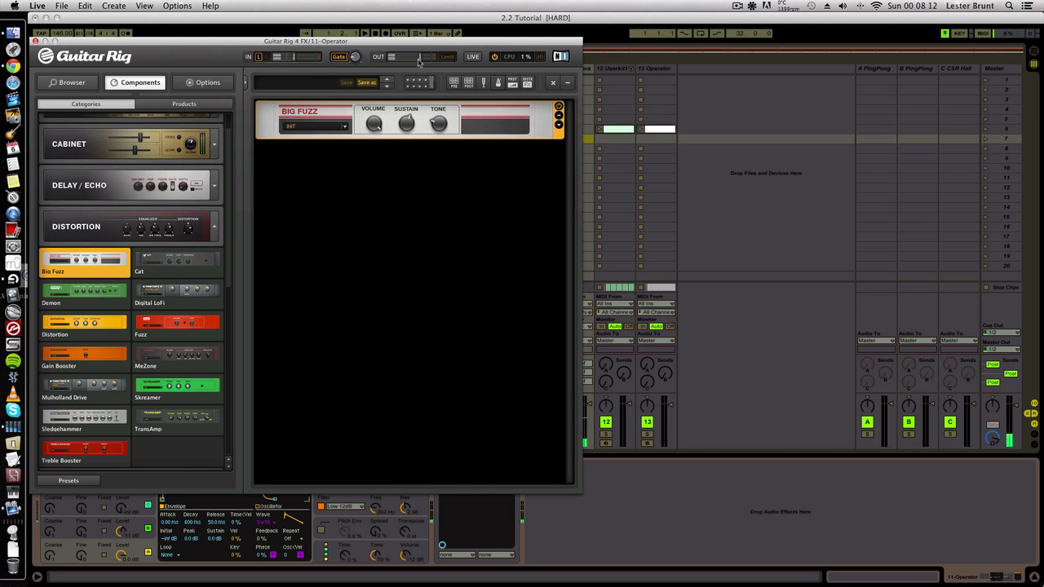
# Step: Move the Guitar Rig window clear of Operator and raise the resonance of Operator's Low 12dB filter
pyautogui.moveTo(204, 45); pyautogui.dragTo(824, 111)
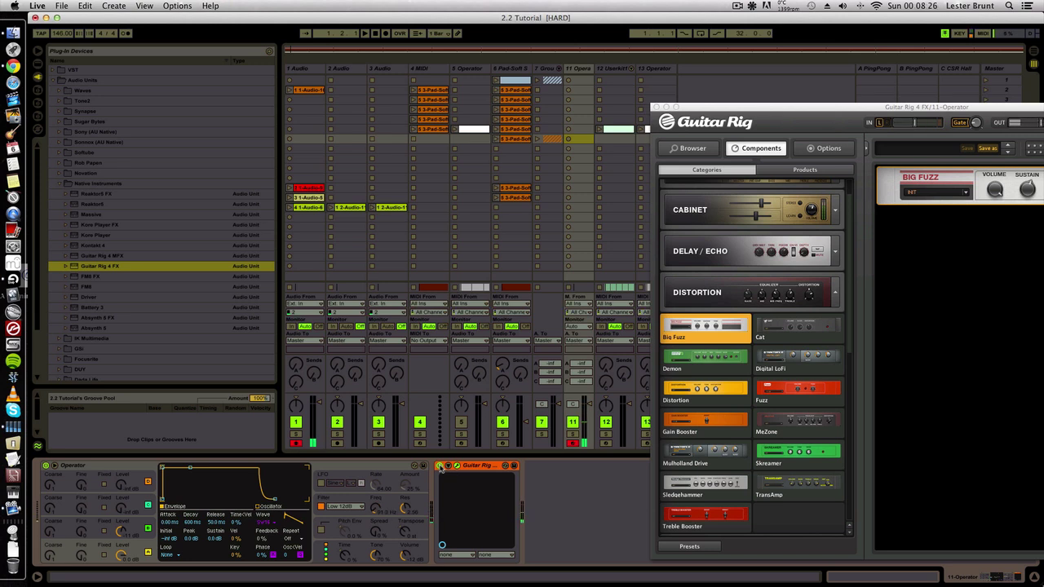
pyautogui.click(413, 511)
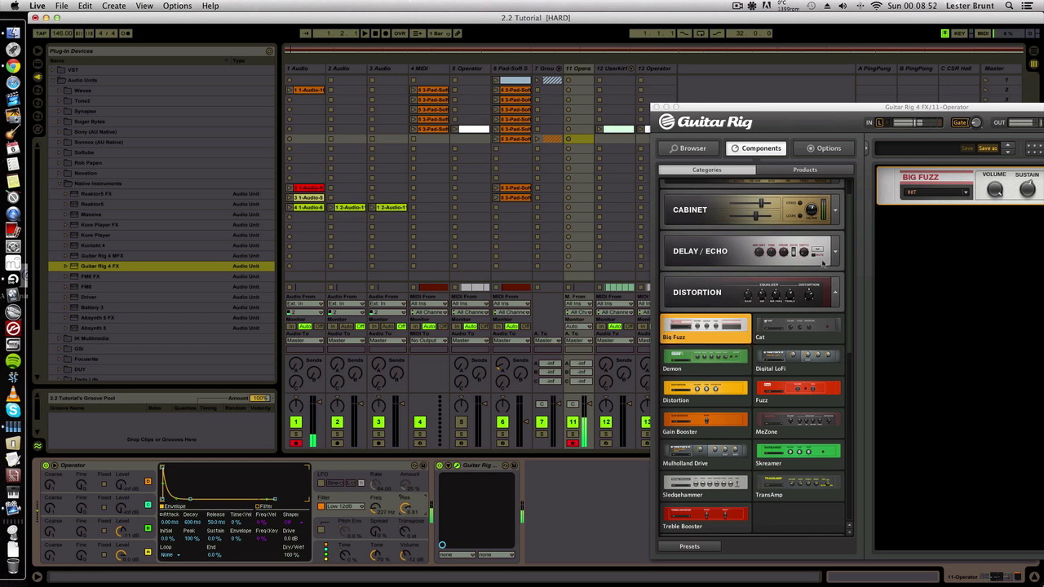
# Step: Lower Guitar Rig's input level and reduce the sustain of Big Fuzz
pyautogui.click(917, 124)
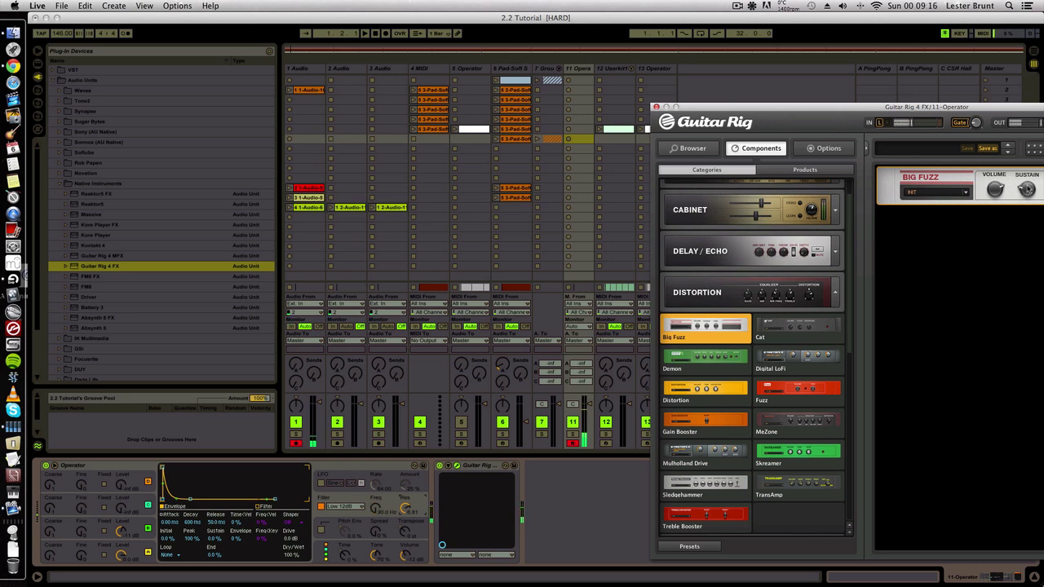
pyautogui.moveTo(1027, 190); pyautogui.dragTo(1028, 194)
# Step: Move Guitar Rig out of view, widen track 11 Operator, and raise its send C
pyautogui.moveTo(737, 108); pyautogui.dragTo(989, 582)
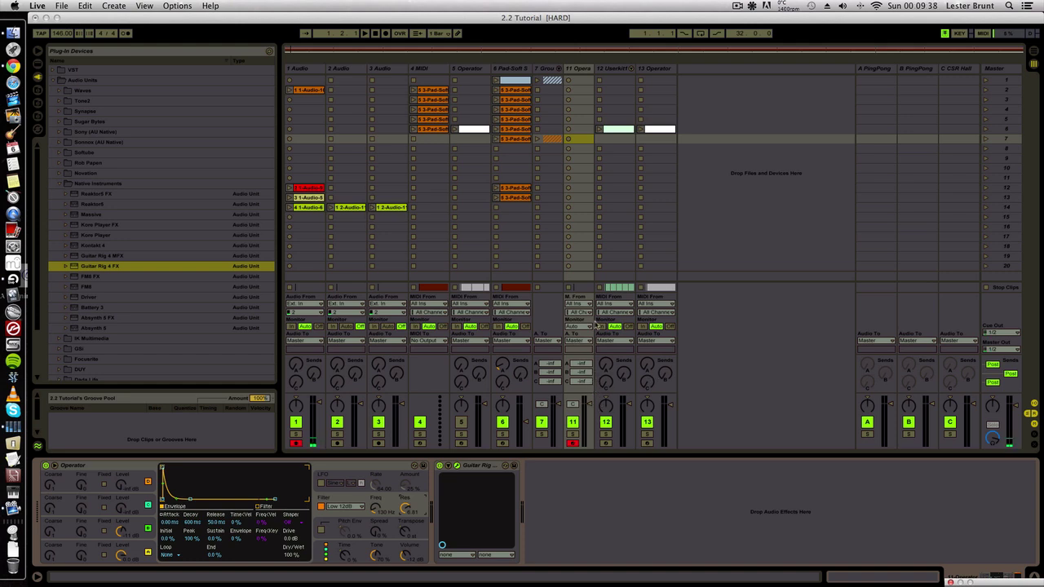
pyautogui.click(594, 70)
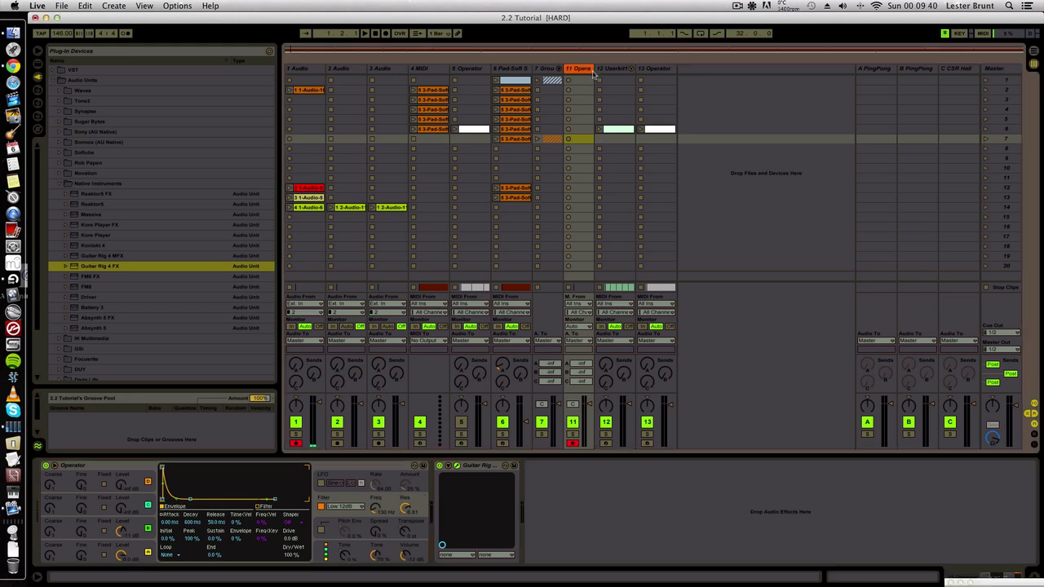
pyautogui.moveTo(595, 71); pyautogui.dragTo(614, 72)
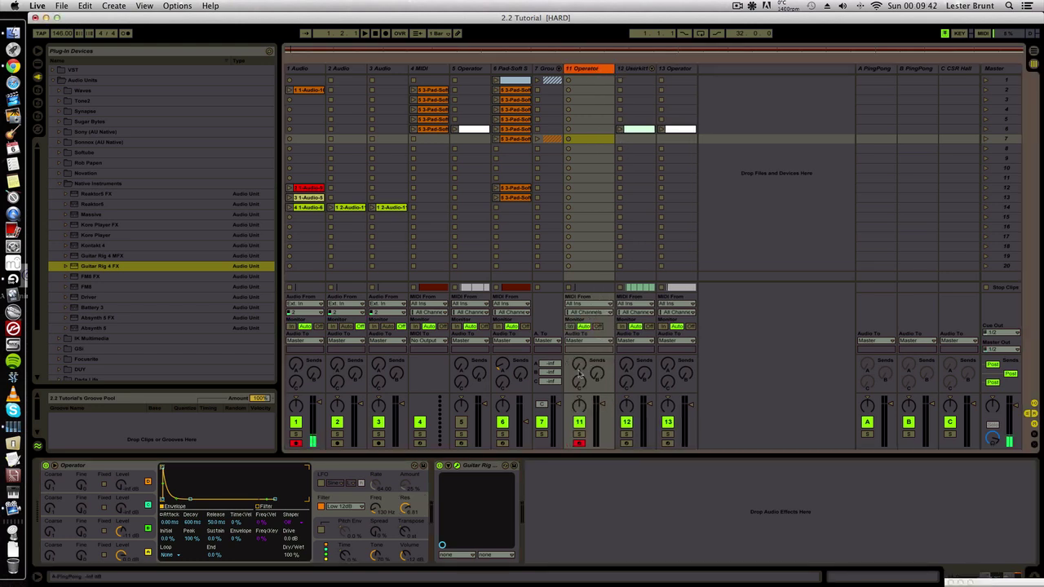
pyautogui.click(576, 383)
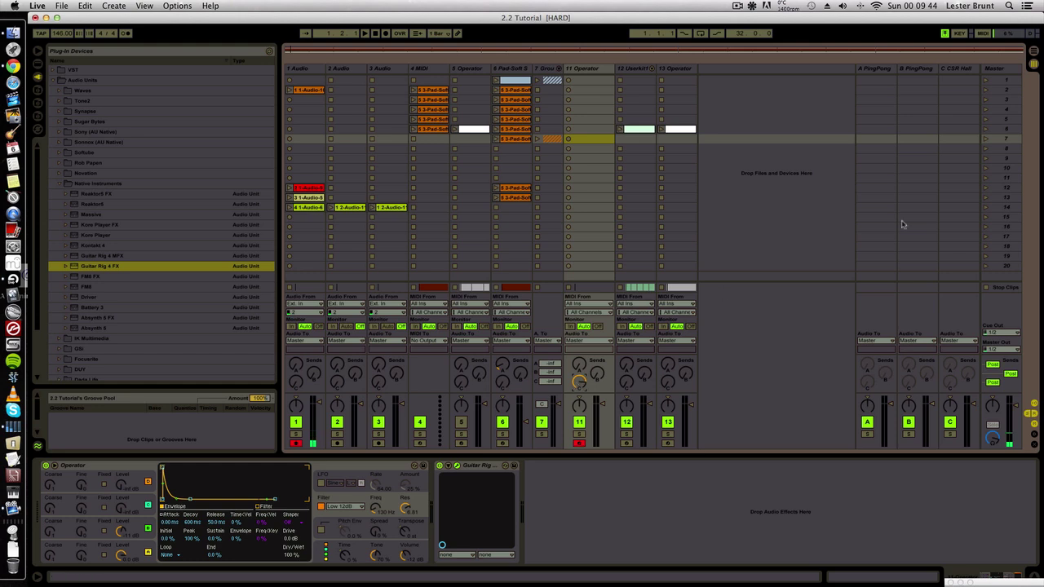
# Step: Display the device on the C CSR Hall return and fine-tune the amount track 11 Operator sends to it
pyautogui.click(971, 70)
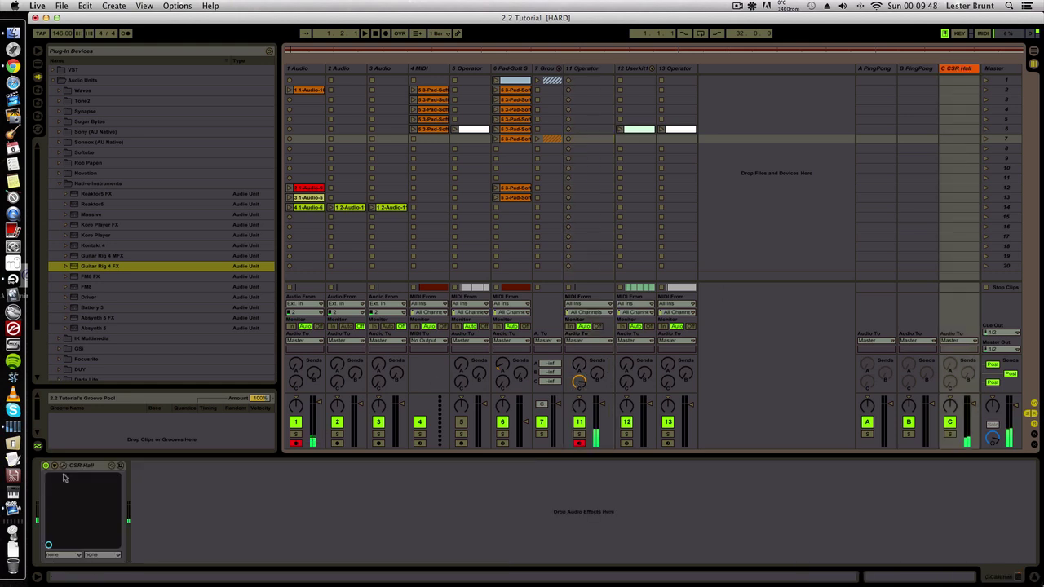
pyautogui.click(579, 381)
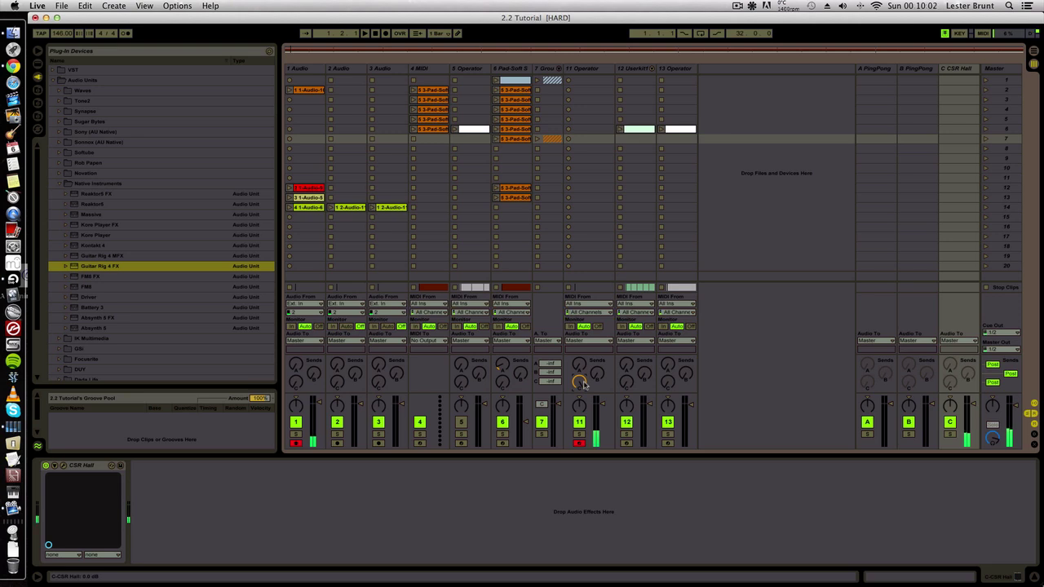
pyautogui.moveTo(584, 385); pyautogui.dragTo(584, 375)
pyautogui.moveTo(584, 385); pyautogui.dragTo(584, 380)
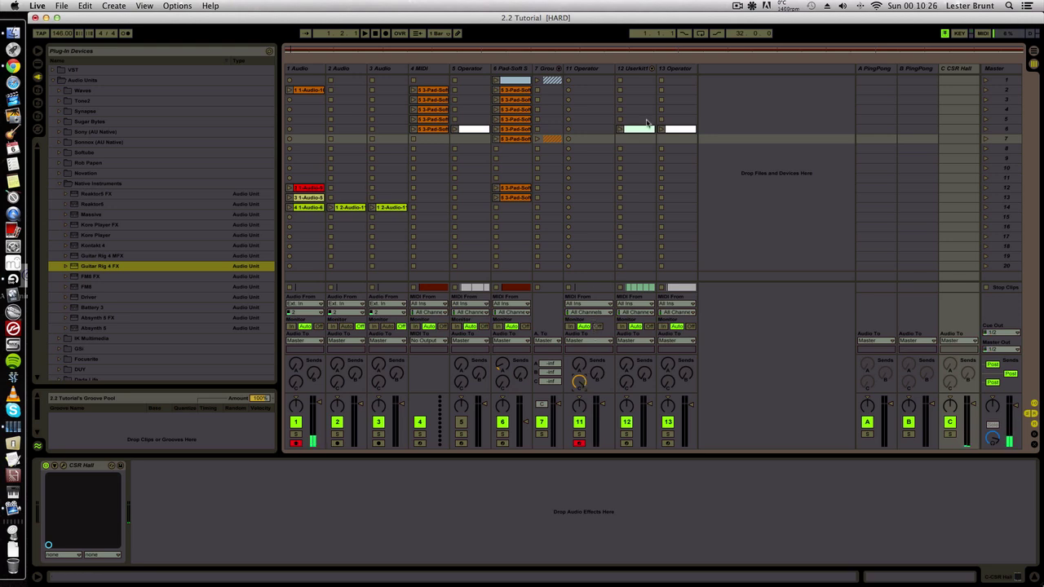
# Step: Add Live's Gate audio effect to track 11 Operator, after Guitar Rig
pyautogui.click(582, 70)
pyautogui.moveTo(582, 137); pyautogui.dragTo(859, 419)
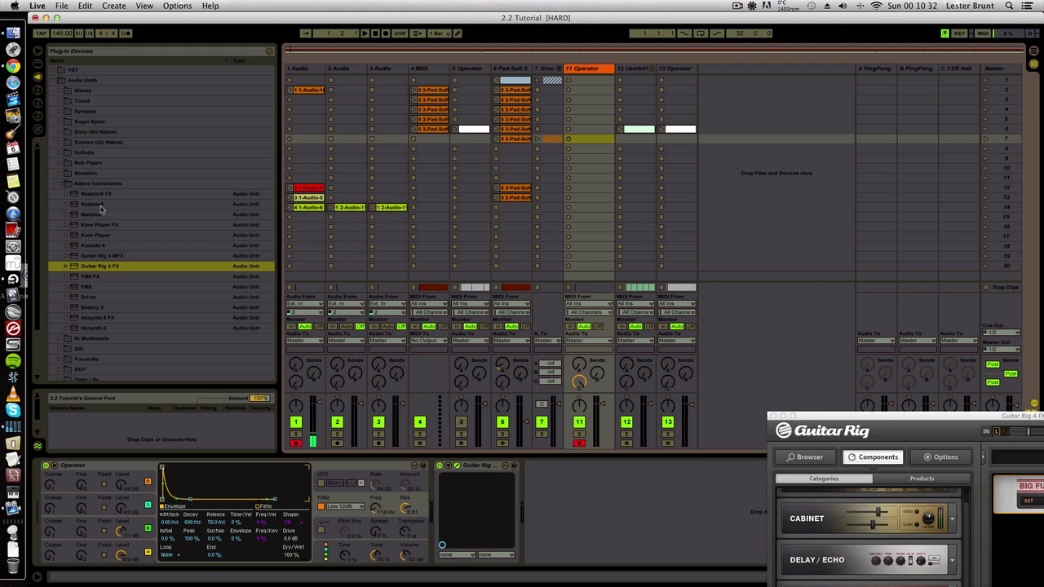
pyautogui.click(32, 64)
pyautogui.click(52, 91)
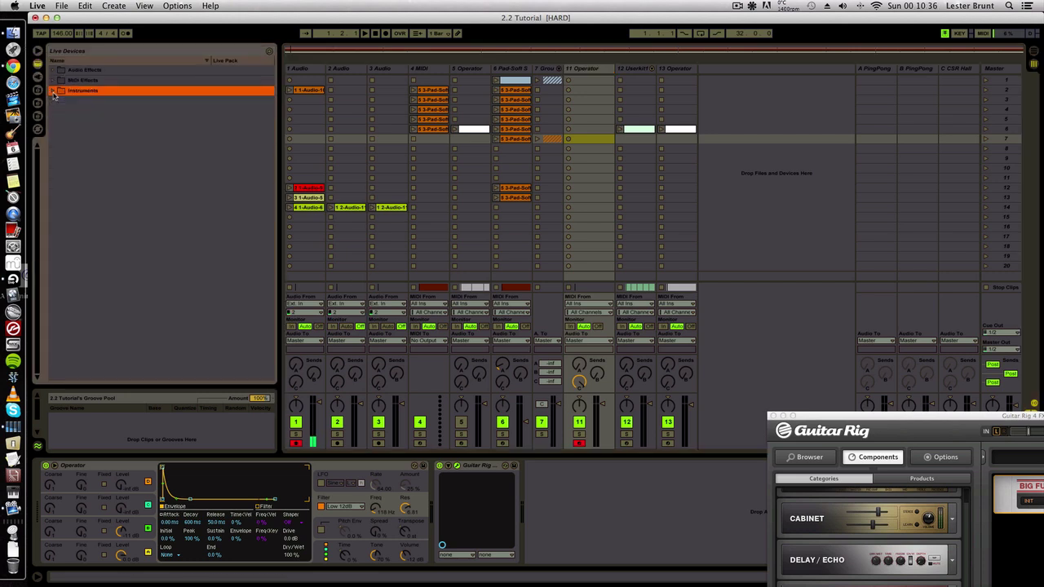
pyautogui.click(56, 70)
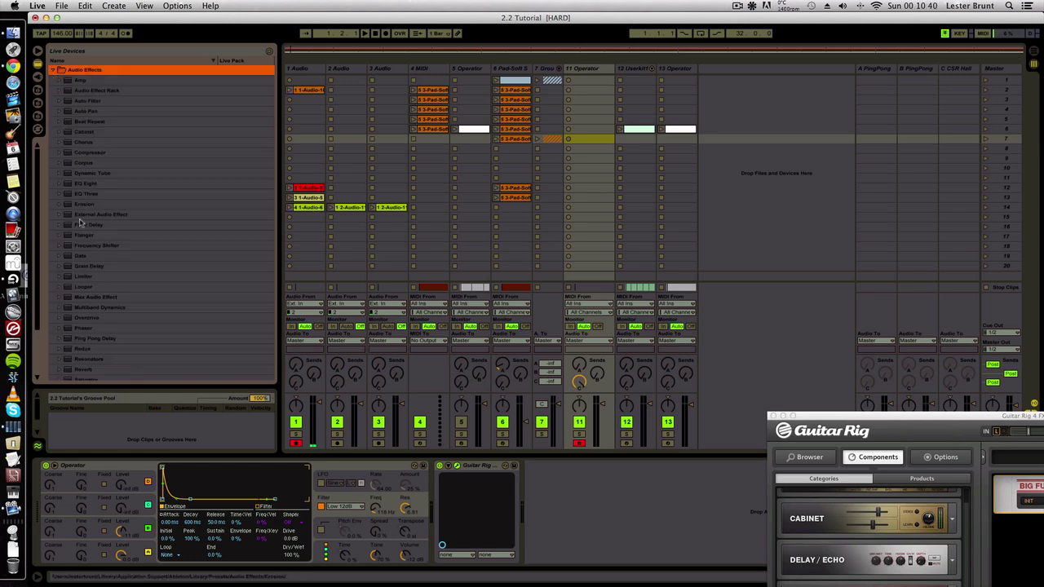
pyautogui.click(81, 256)
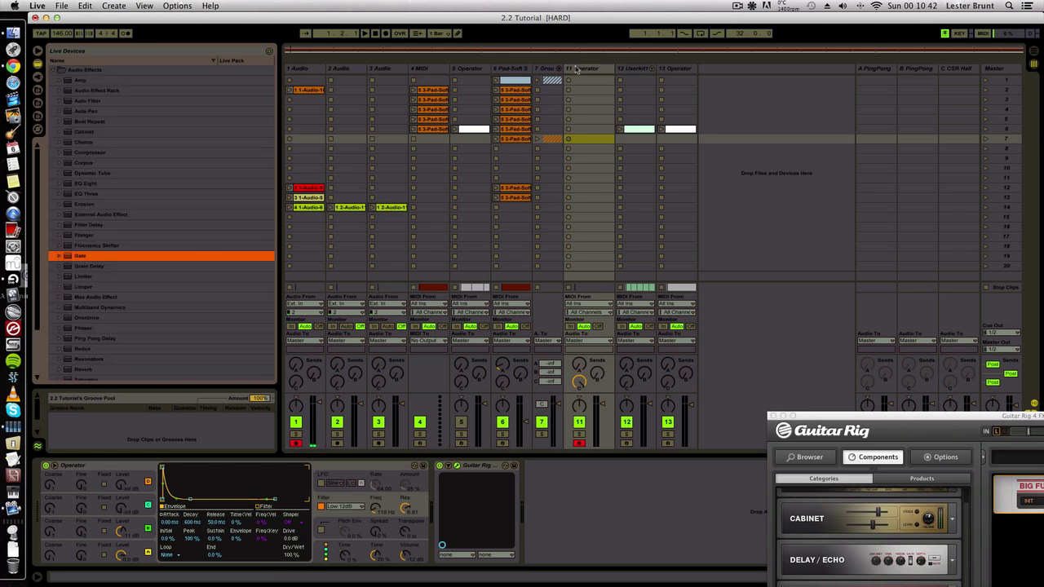
pyautogui.moveTo(577, 69); pyautogui.dragTo(577, 70)
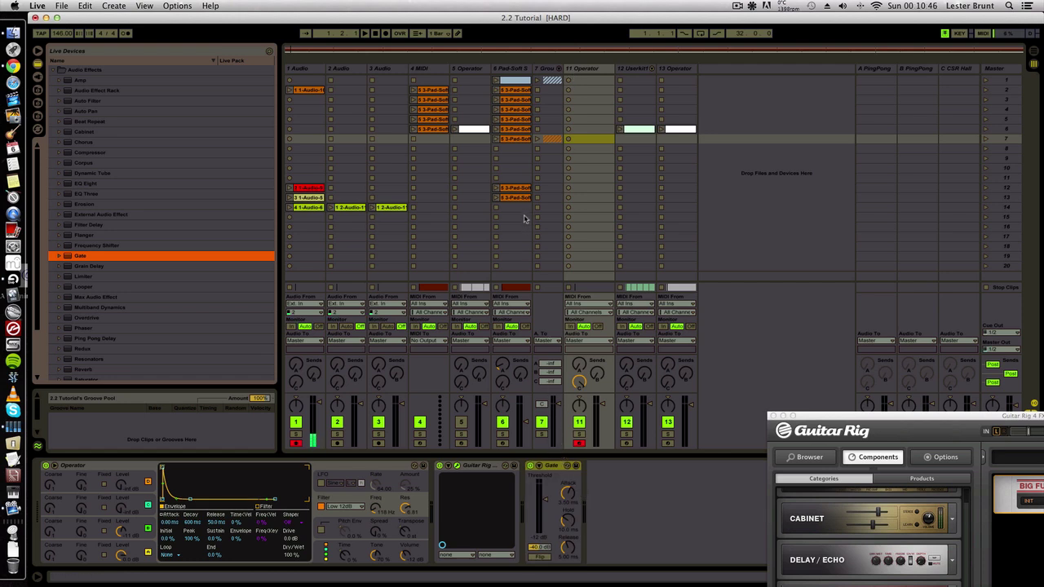
# Step: Play scene 6 and examine the MIDI notes in the clip of track 5 Operator
pyautogui.click(469, 130)
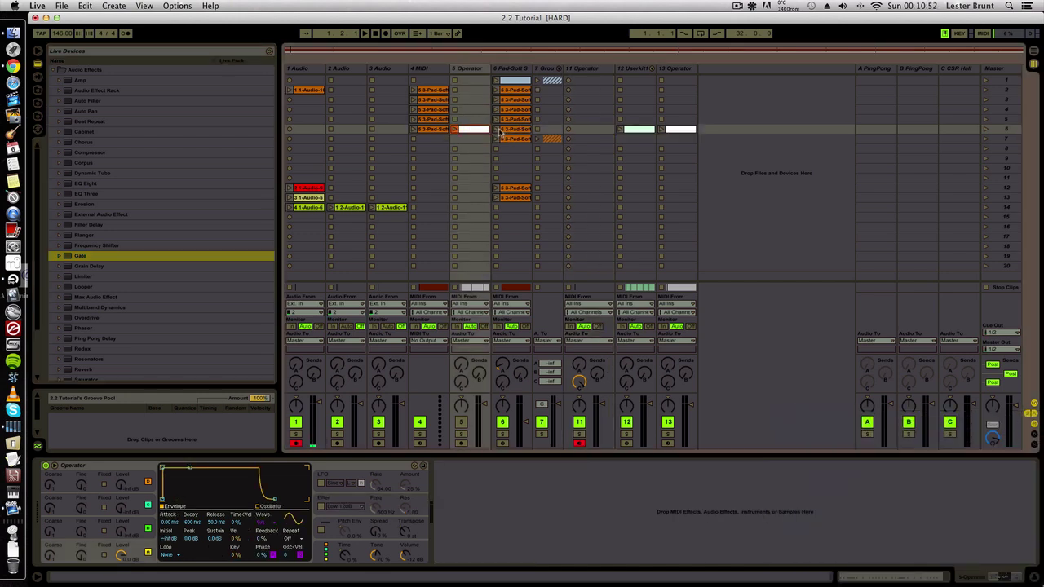
pyautogui.click(988, 129)
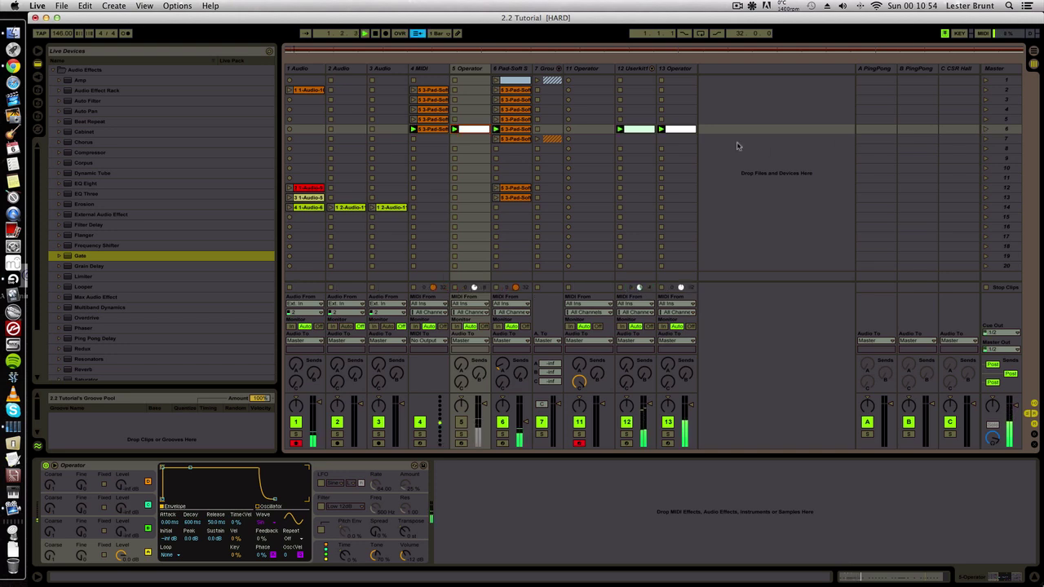
pyautogui.doubleClick(473, 129)
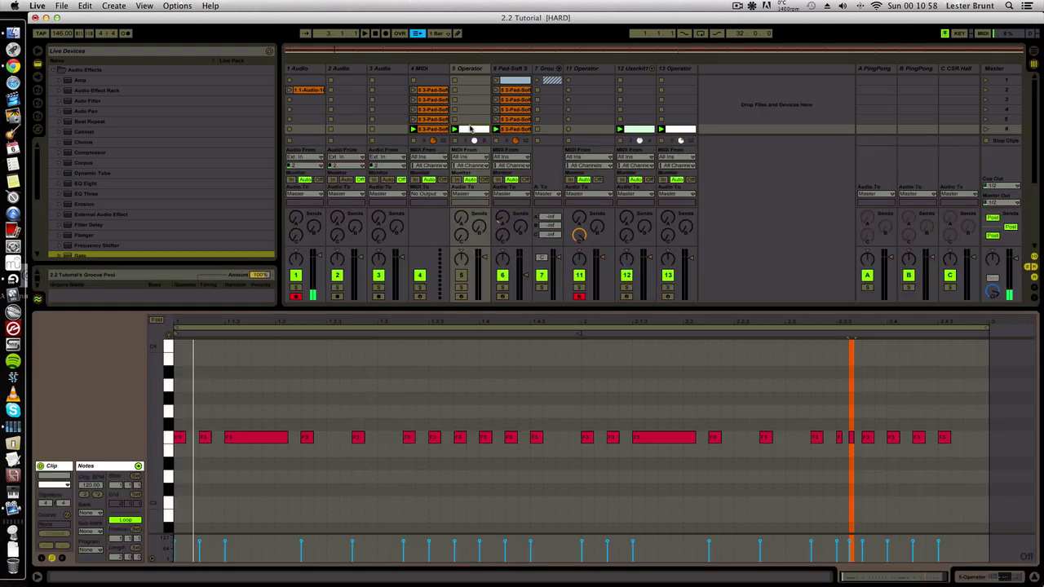
pyautogui.moveTo(195, 432); pyautogui.dragTo(1036, 532)
pyautogui.click(894, 516)
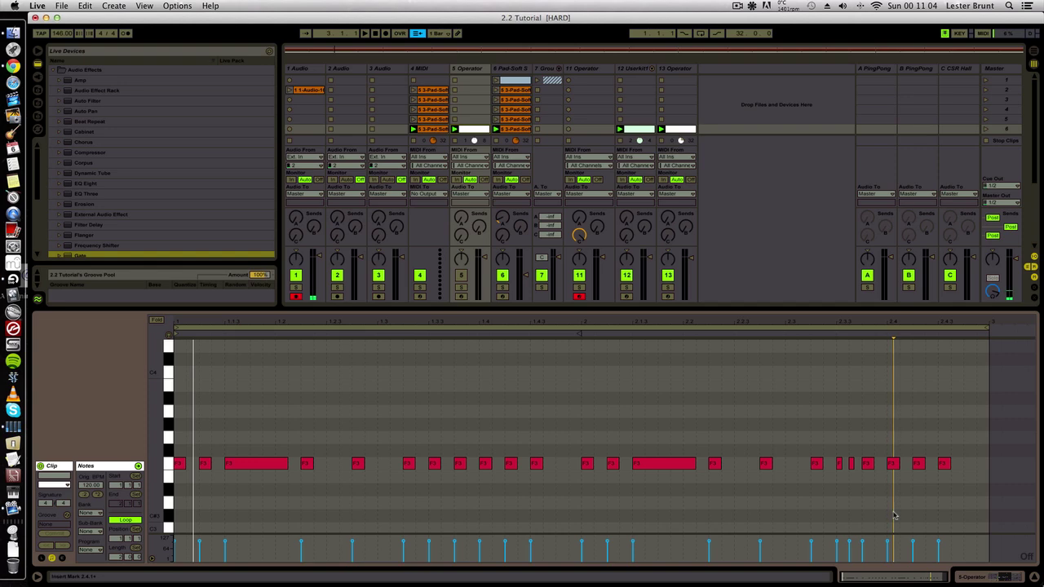
# Step: Enable the sidechain of track 11's Gate with 5-Operator as its audio source, and set the floor to -inf dB
pyautogui.click(592, 70)
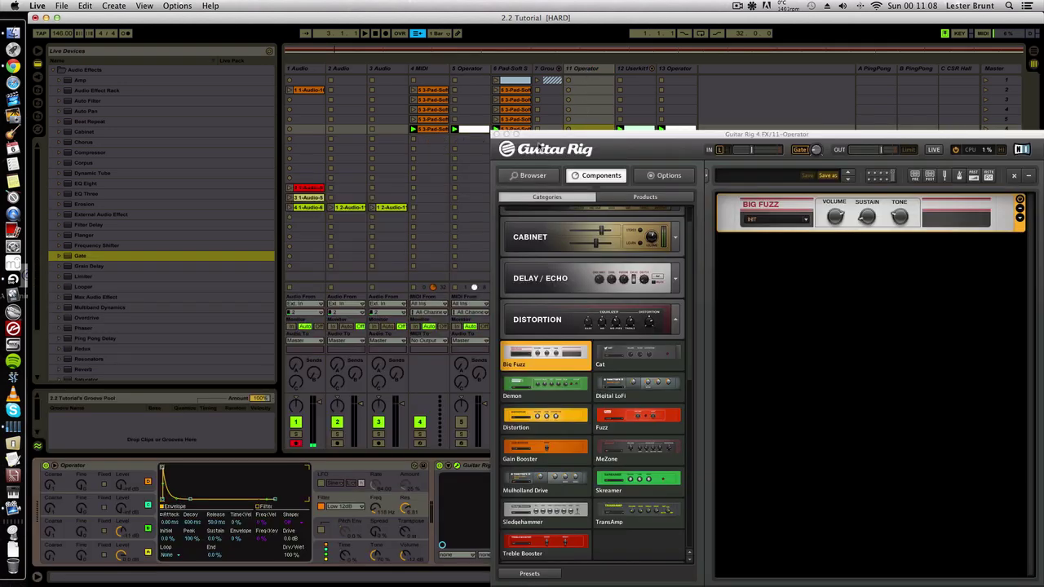
pyautogui.moveTo(540, 135); pyautogui.dragTo(1043, 581)
pyautogui.click(537, 465)
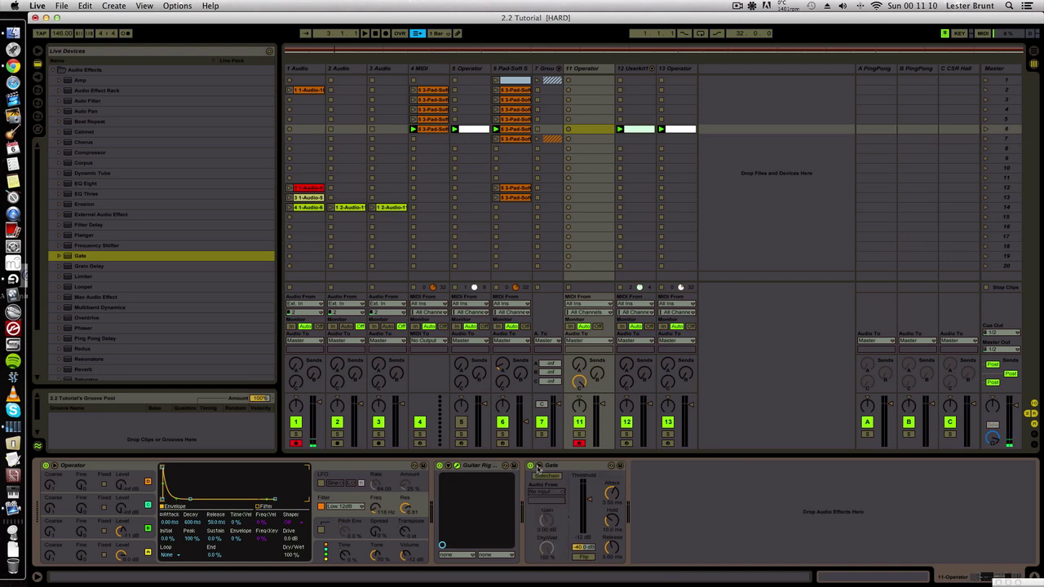
pyautogui.click(540, 475)
pyautogui.click(547, 492)
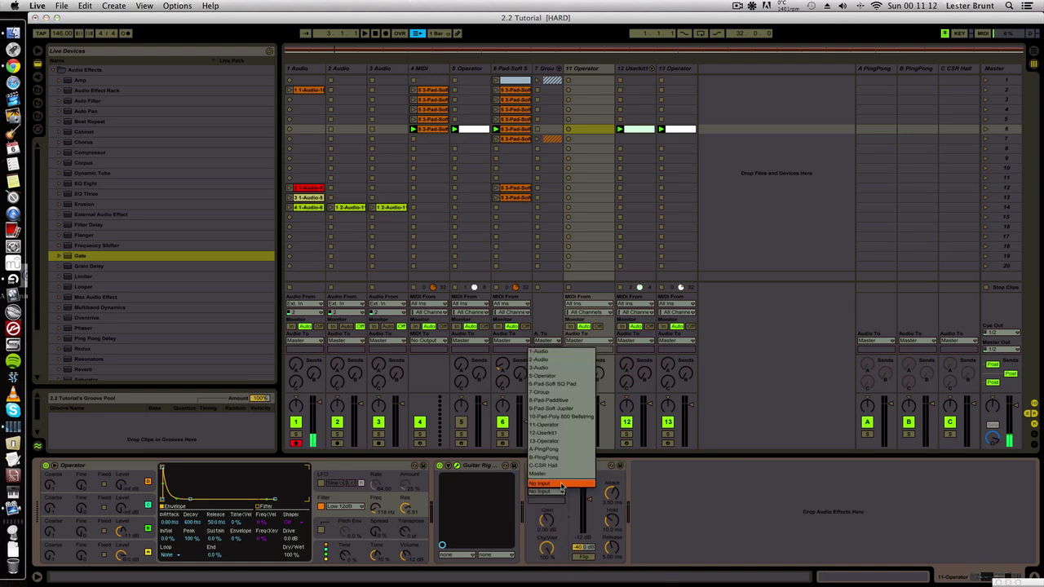
pyautogui.click(569, 377)
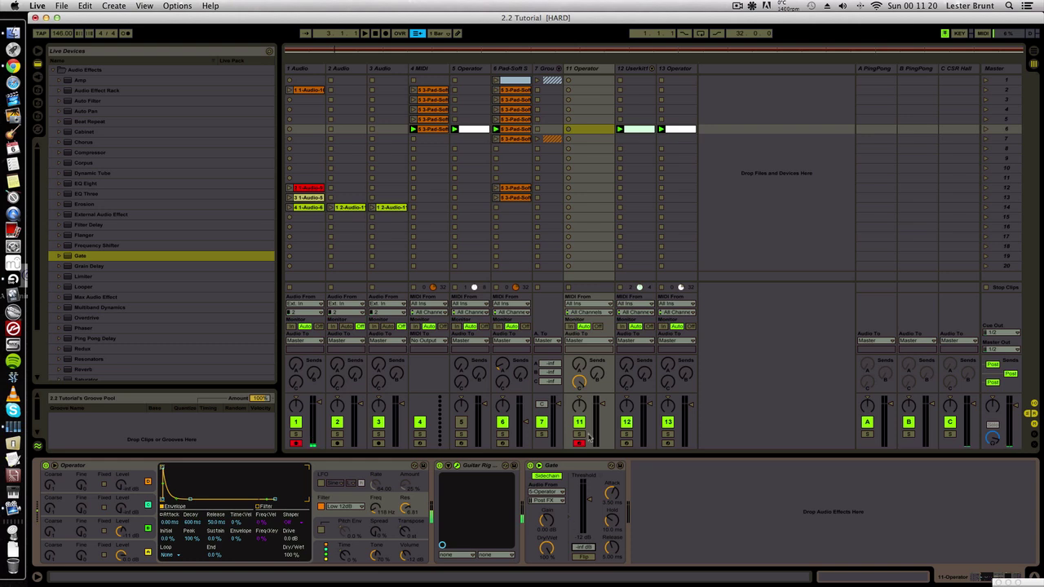
# Step: Play the clips and shorten the Gate's attack to 0.14 ms, hold to 1.89 ms and release to about 2 ms
pyautogui.press('space')
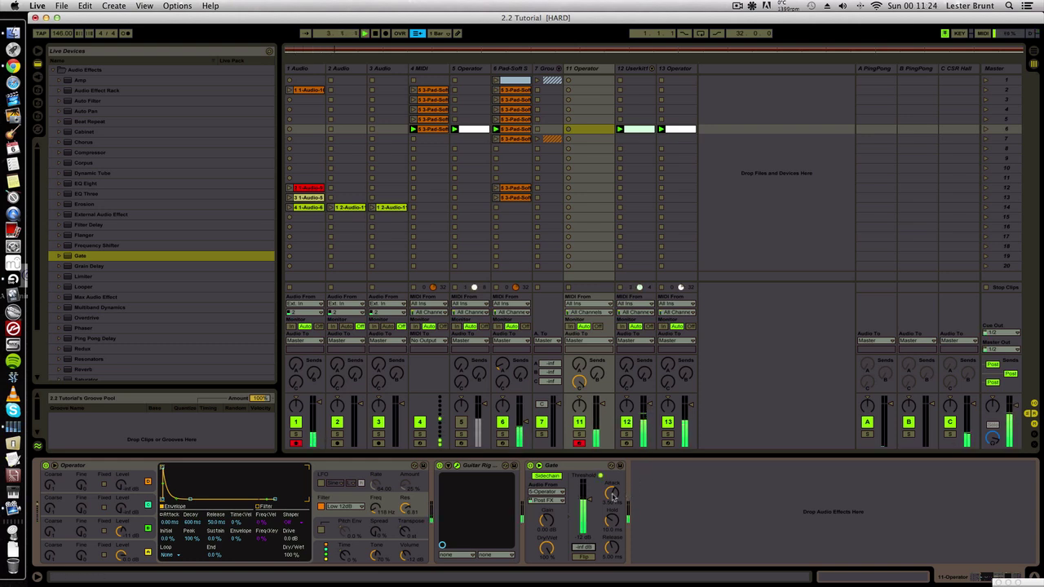
pyautogui.moveTo(607, 493); pyautogui.dragTo(611, 549)
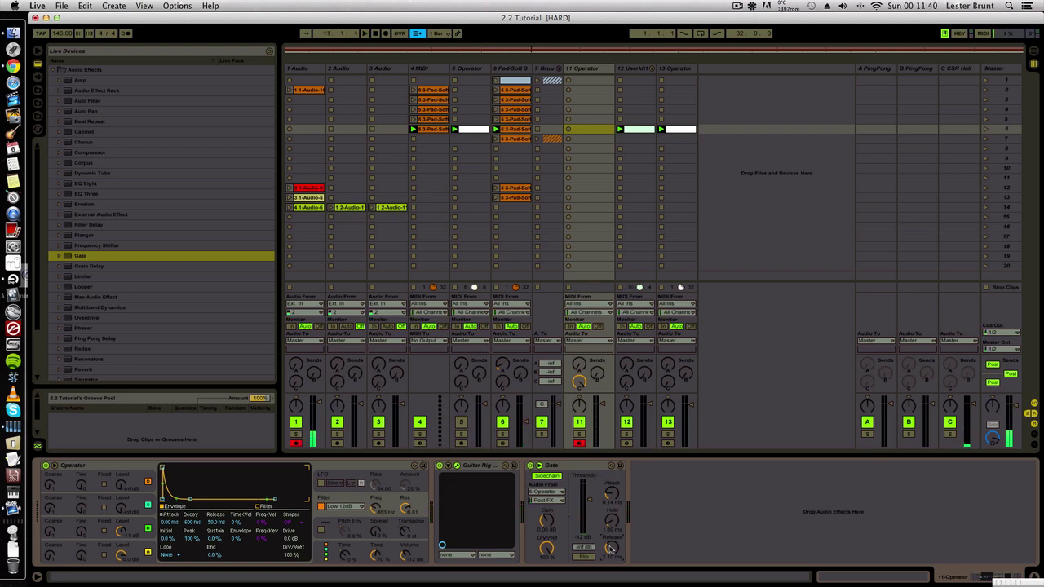
# Step: Examine the MIDI notes in the scene 6 clips of track 5 Operator and the Pad-Soft track
pyautogui.doubleClick(481, 130)
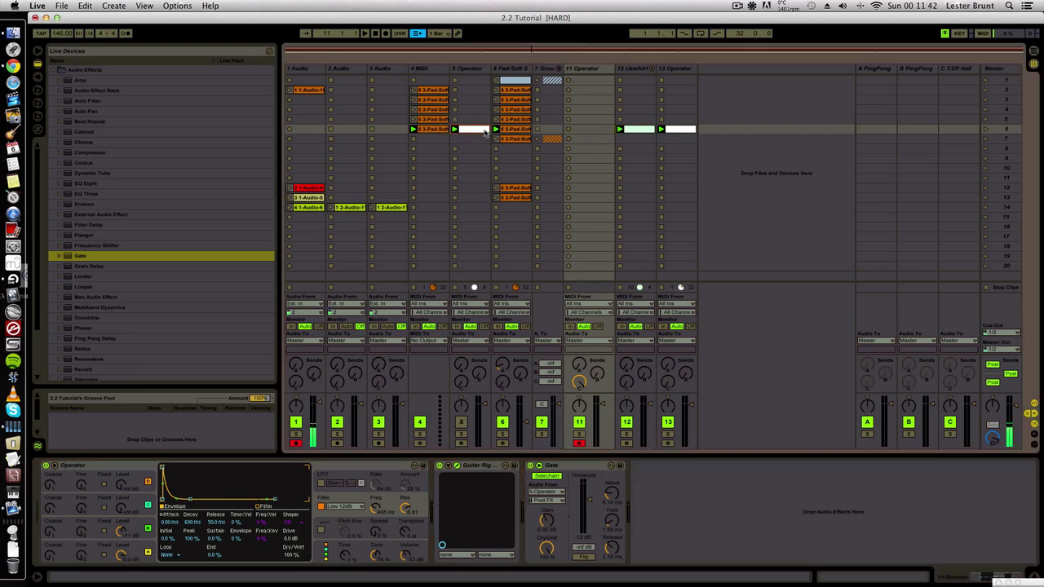
pyautogui.moveTo(226, 433); pyautogui.dragTo(694, 516)
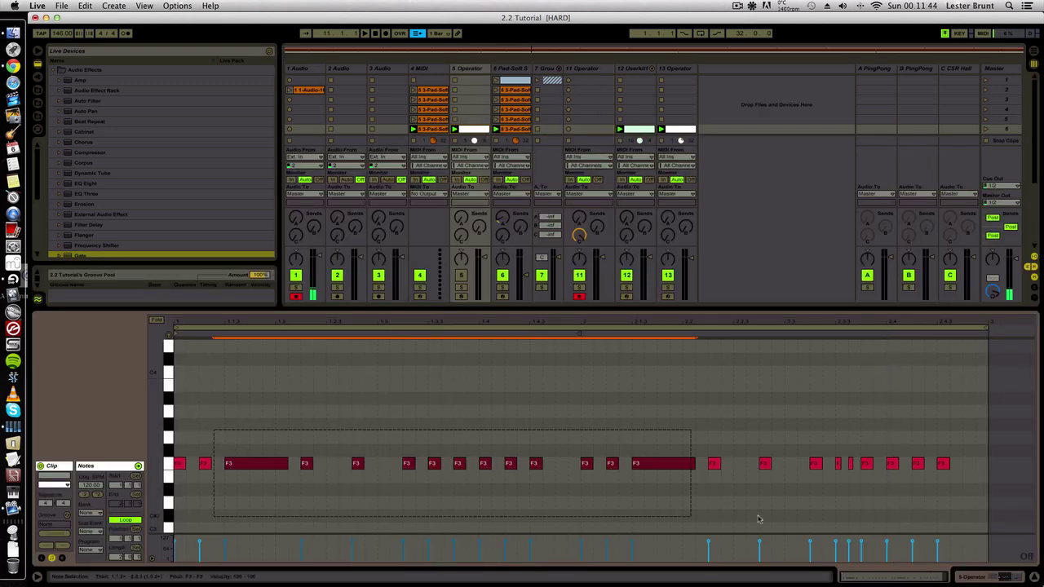
pyautogui.click(838, 495)
pyautogui.click(514, 129)
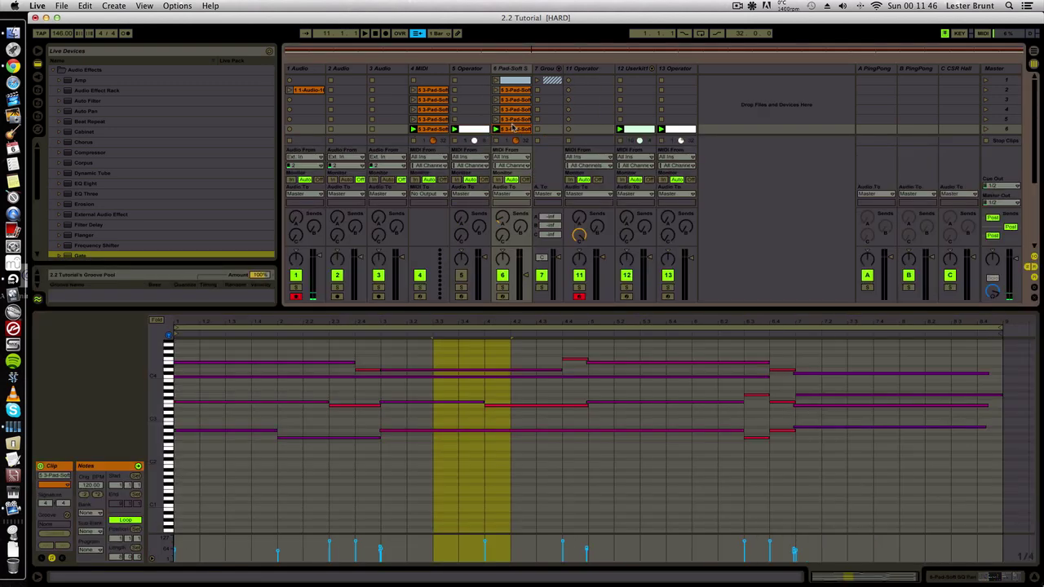
# Step: Duplicate track 5 Operator and clear the duplicate's scene 6 clip and its clips in the Arrangement
pyautogui.click(482, 70)
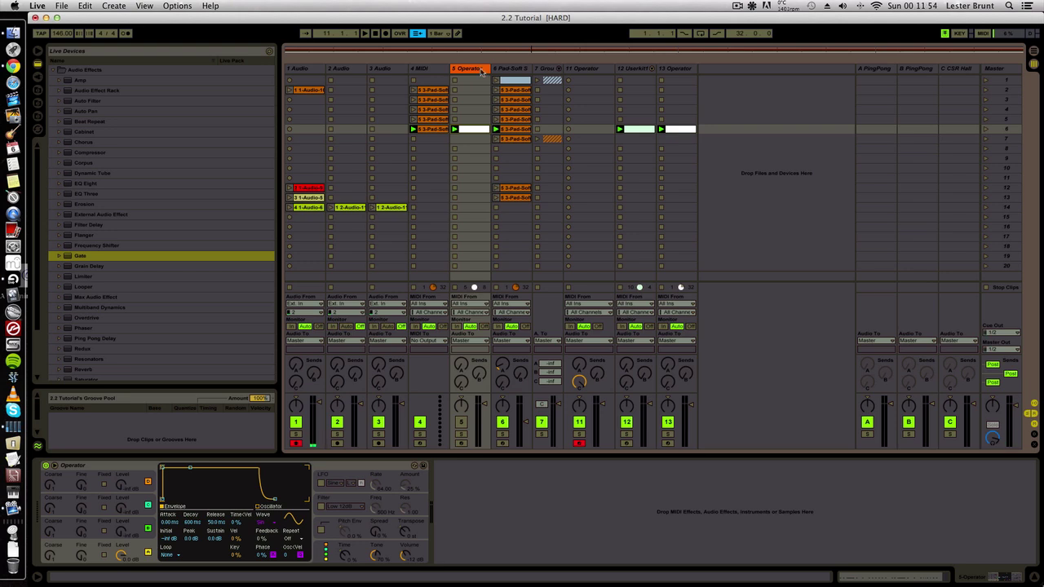
pyautogui.press('super+d')
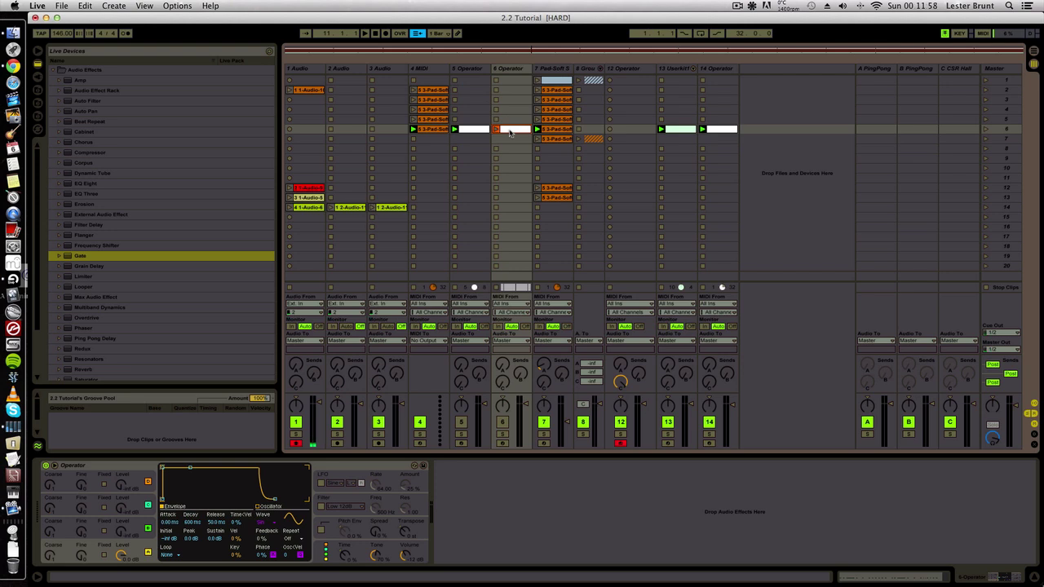
pyautogui.press('Tab')
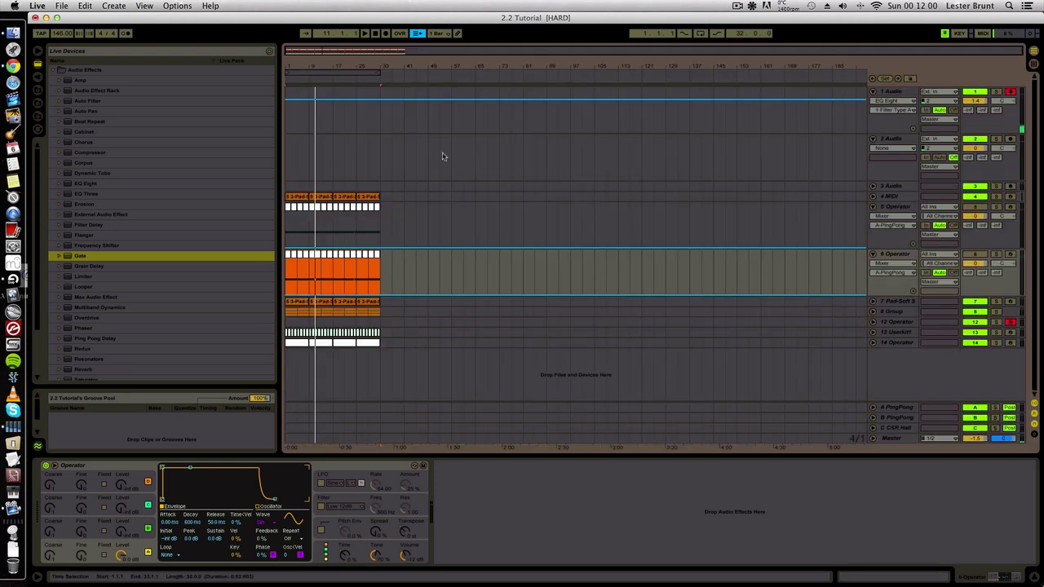
pyautogui.moveTo(392, 269); pyautogui.dragTo(284, 263)
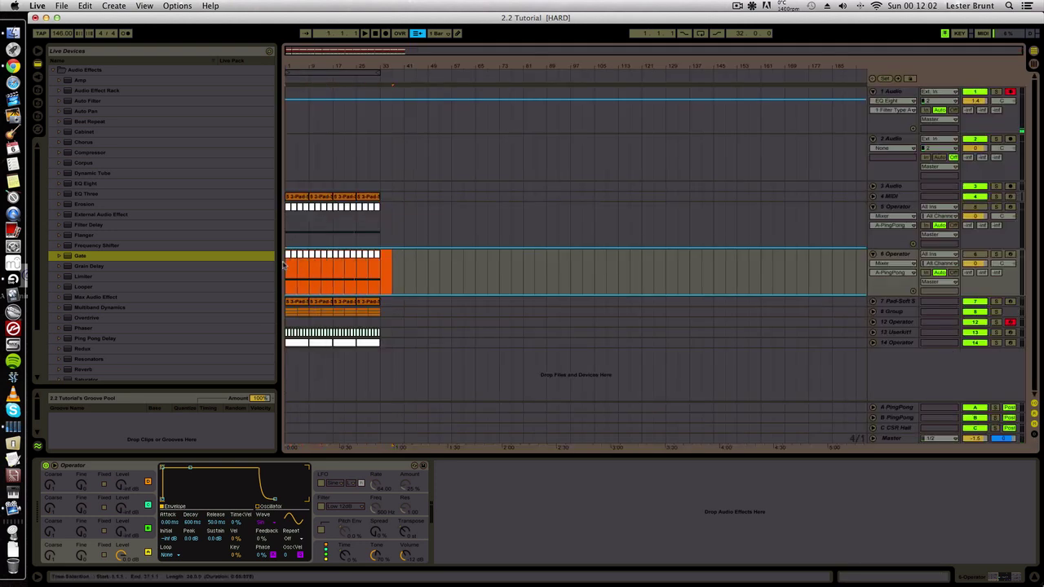
pyautogui.press('Tab')
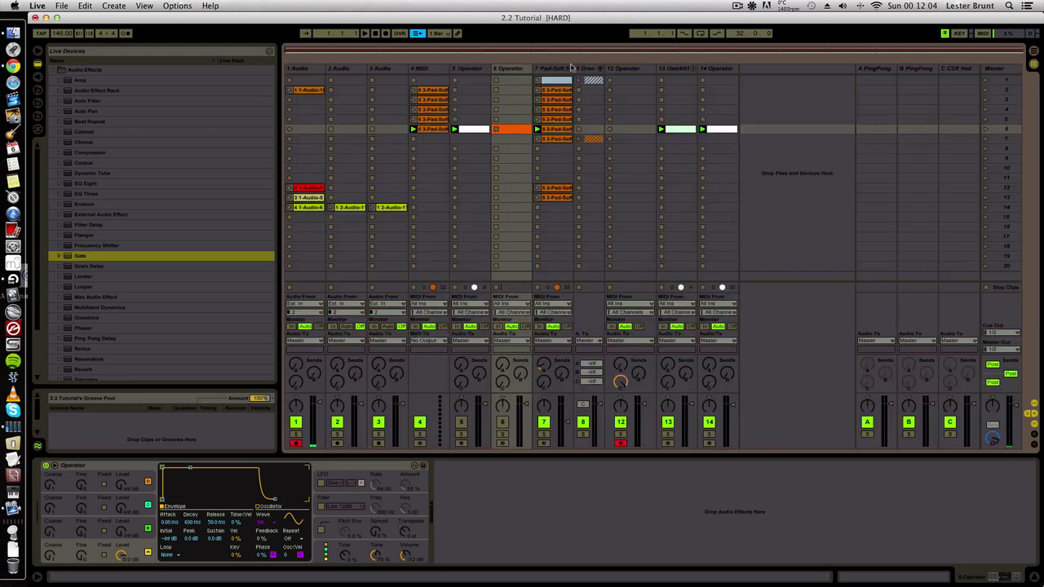
pyautogui.click(511, 70)
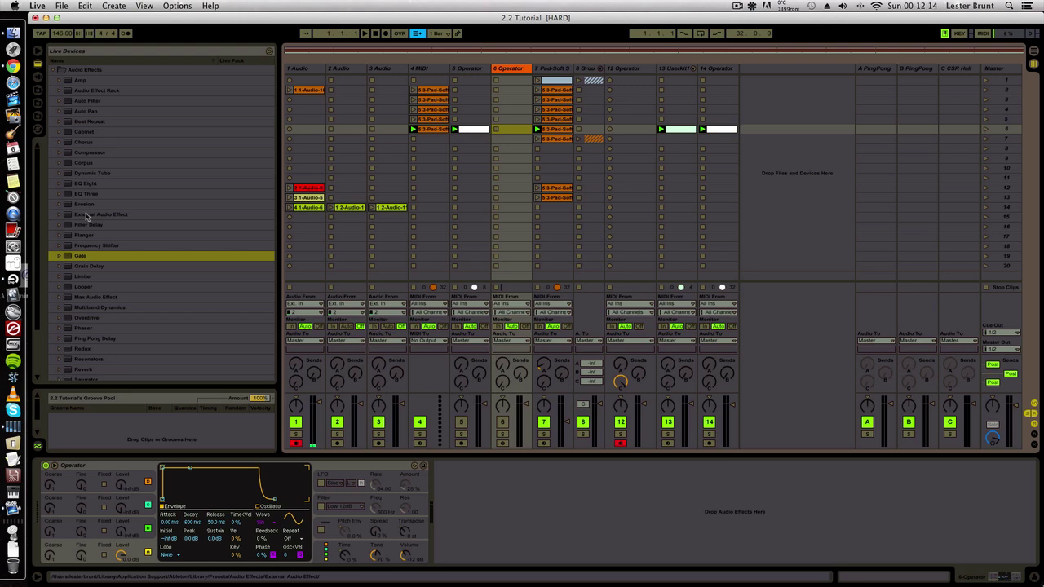
# Step: Copy track 5's scene 6 clip to the same slot of track 6 Operator and set its loop length to 4 bars
pyautogui.click(482, 132)
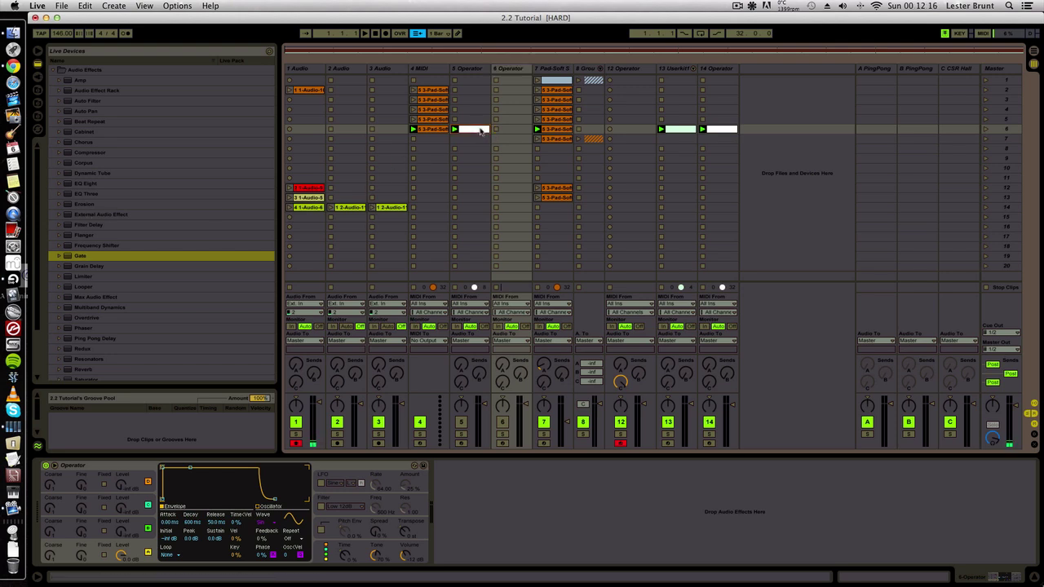
pyautogui.moveTo(481, 132); pyautogui.dragTo(514, 130)
pyautogui.doubleClick(514, 130)
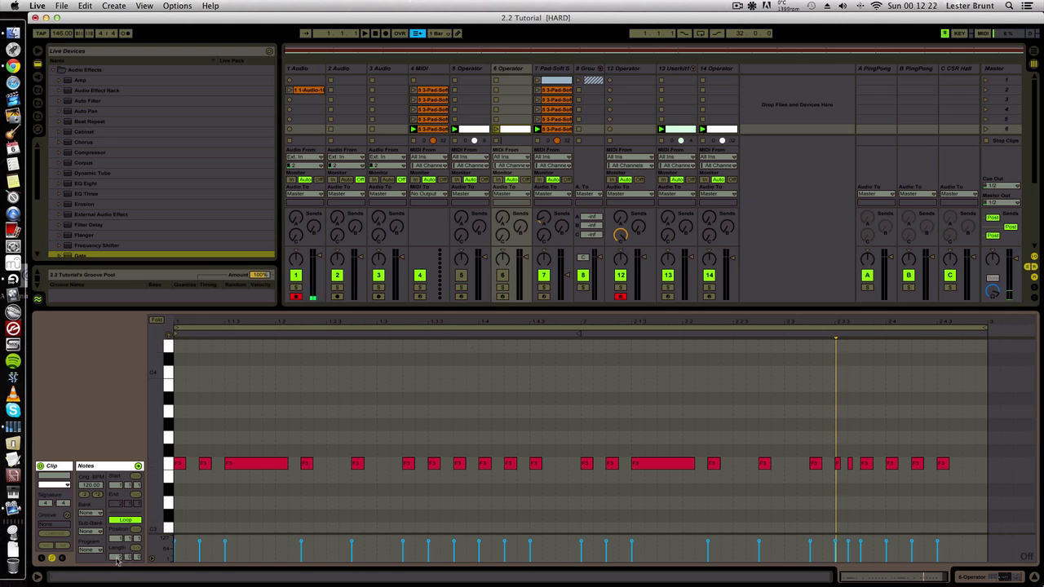
pyautogui.moveTo(117, 559); pyautogui.dragTo(117, 557)
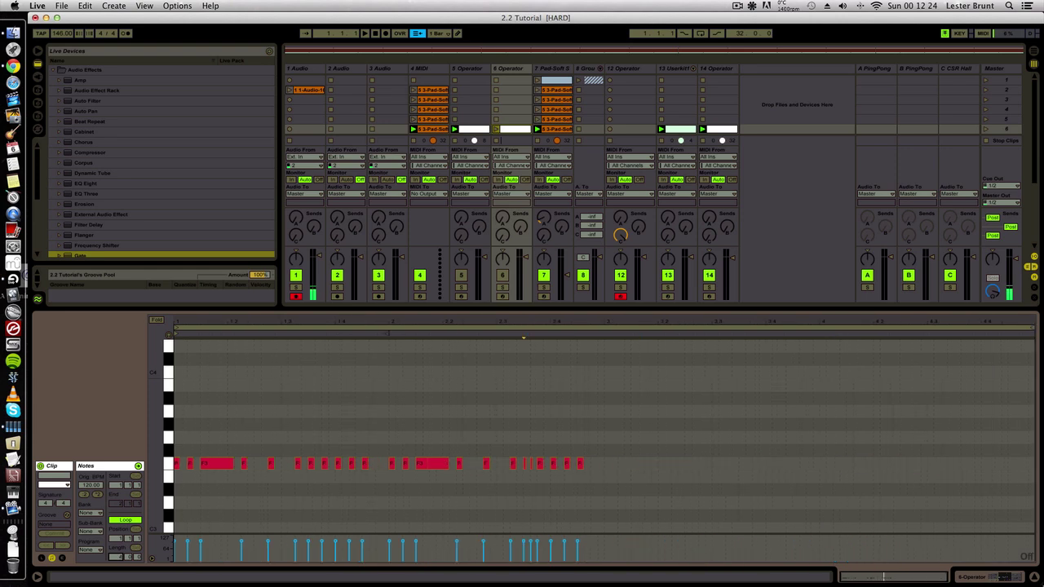
# Step: Set the fixed grid of track 6's clip to 1/4
pyautogui.rightClick(298, 436)
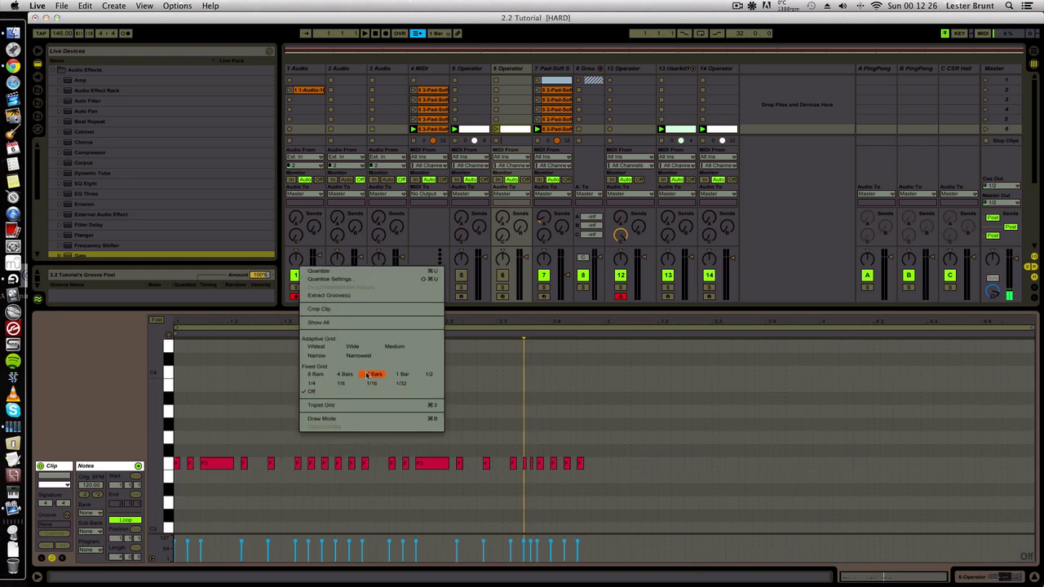
pyautogui.click(325, 384)
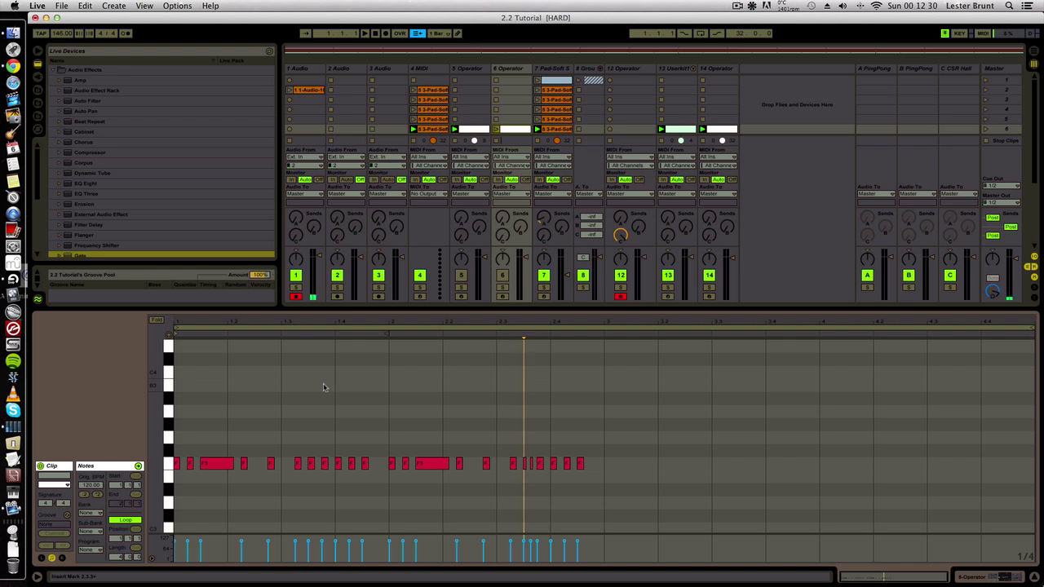
pyautogui.click(323, 387)
pyautogui.rightClick(323, 387)
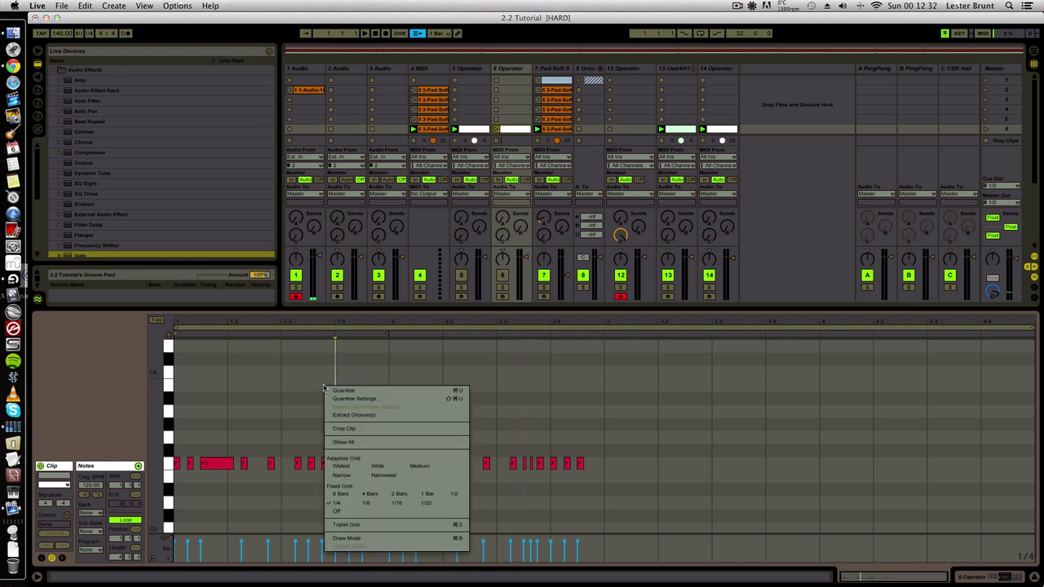
pyautogui.click(321, 389)
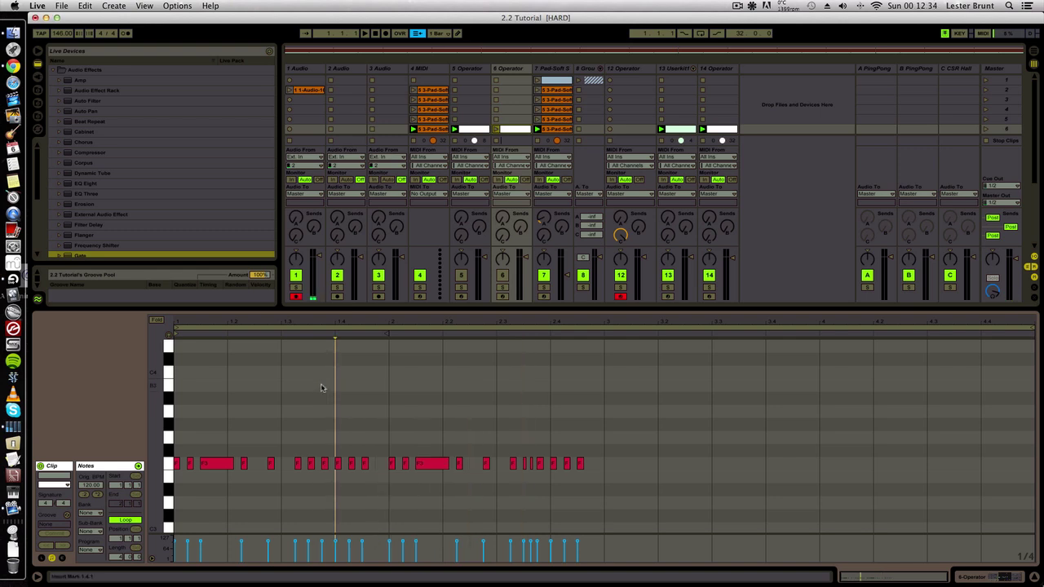
# Step: Set the clip's fixed grid to 1/8 and shift its F3 notes one beat later
pyautogui.rightClick(321, 388)
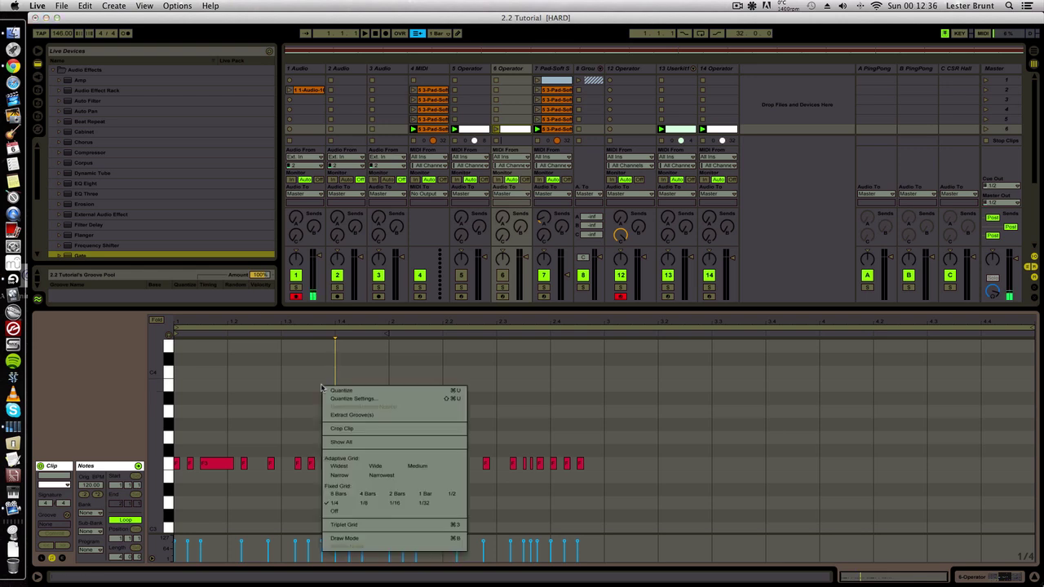
pyautogui.click(363, 502)
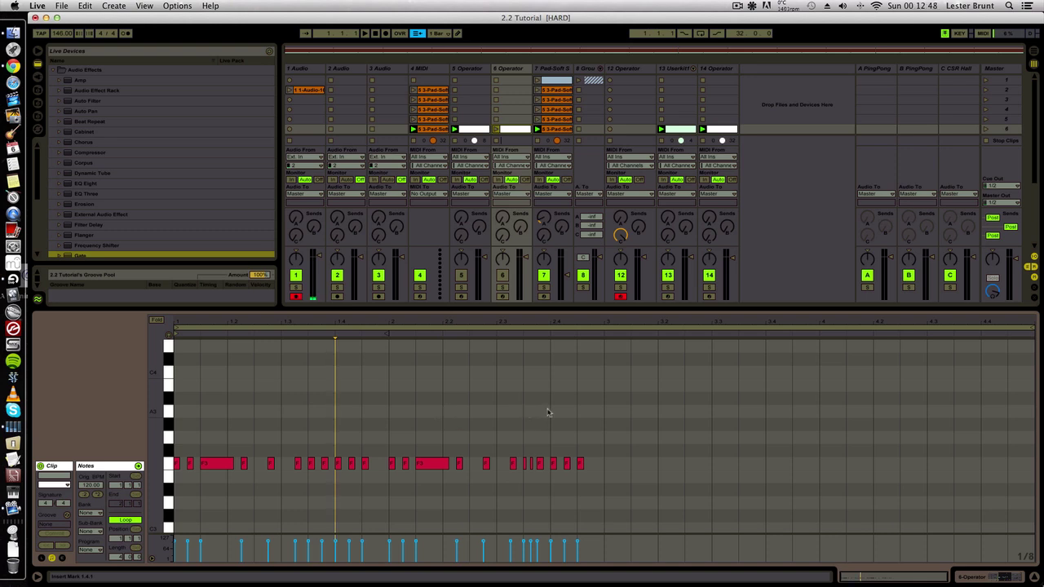
pyautogui.moveTo(554, 408)
pyautogui.mouseDown()
pyautogui.moveTo(496, 438)
pyautogui.moveTo(255, 505)
pyautogui.moveTo(179, 489)
pyautogui.moveTo(181, 465)
pyautogui.moveTo(228, 463)
pyautogui.mouseUp()
pyautogui.click(307, 502)
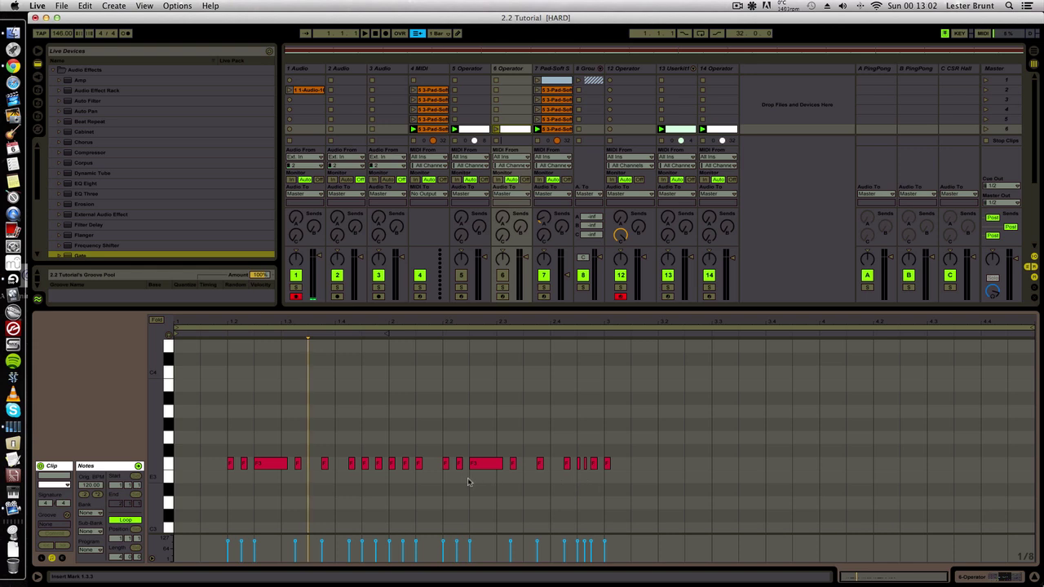
# Step: Return the clip's fixed grid to 1/4 and undo the shift of the notes
pyautogui.rightClick(624, 479)
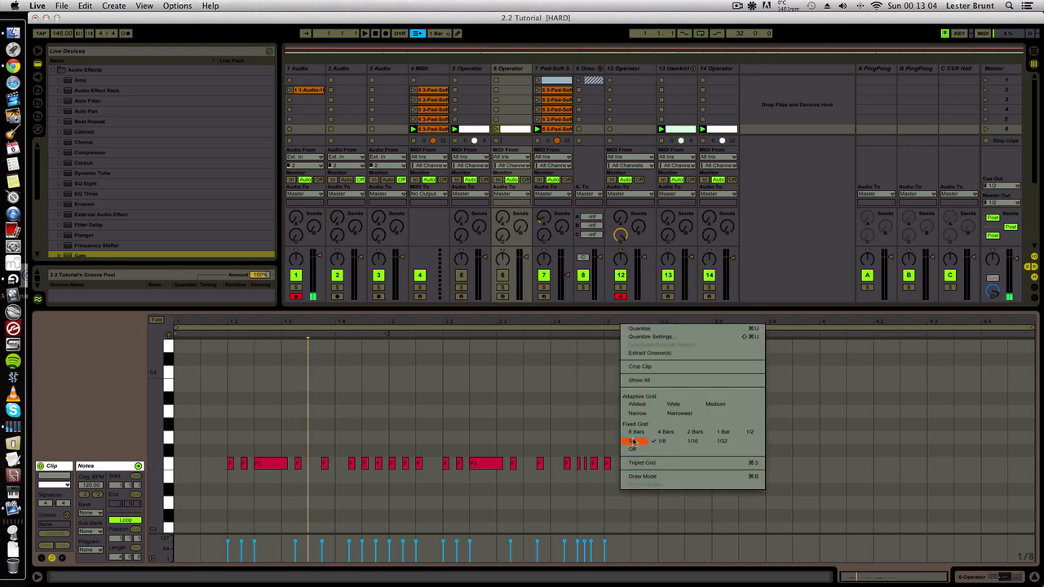
pyautogui.click(633, 442)
pyautogui.moveTo(621, 448); pyautogui.dragTo(565, 482)
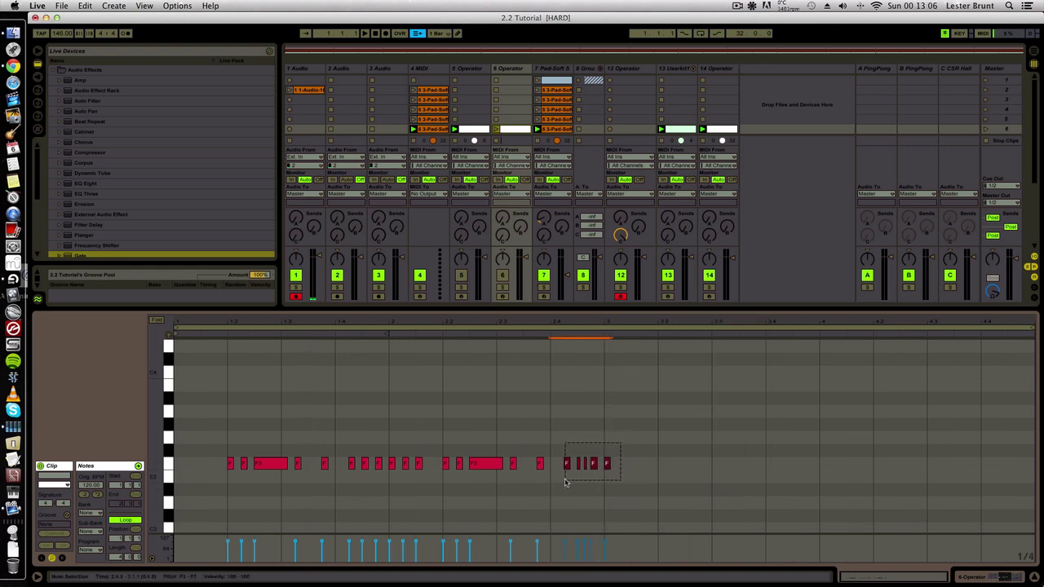
pyautogui.press('super+d')
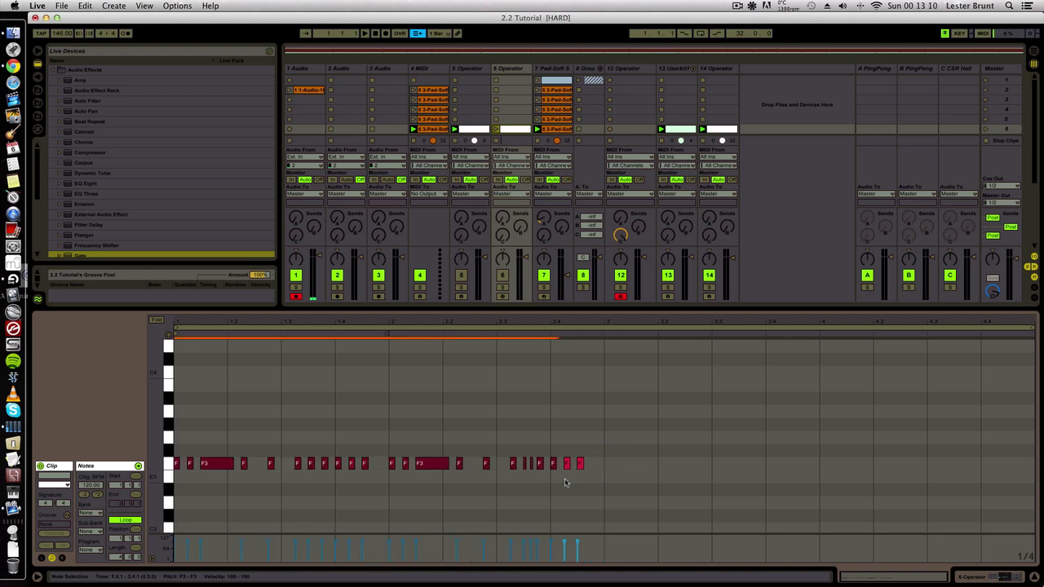
# Step: Shift all the F3 notes in track 6's clip one beat later, so the pattern starts at 1.2
pyautogui.click(609, 482)
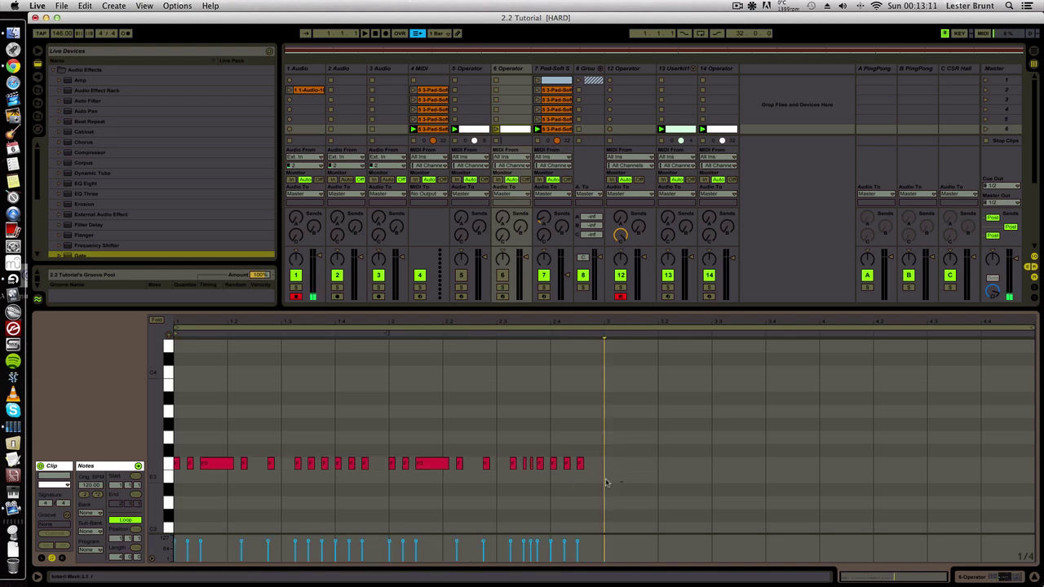
pyautogui.click(176, 465)
pyautogui.moveTo(175, 464); pyautogui.dragTo(228, 465)
pyautogui.click(228, 473)
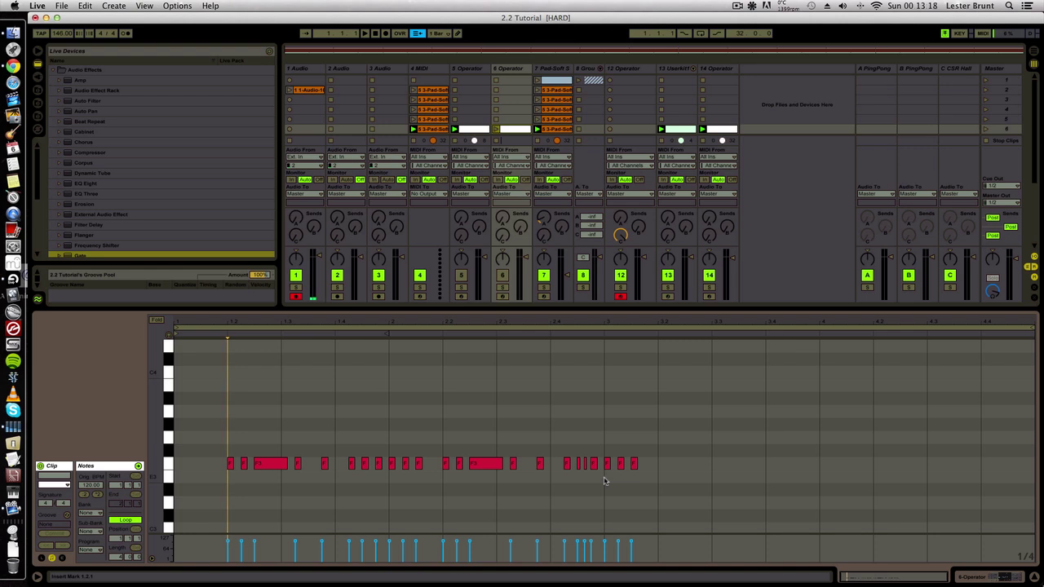
# Step: Move the three notes at the start of bar 3 to the clip's start, and copy the two-bar pattern into bars 3 and 4
pyautogui.moveTo(605, 482)
pyautogui.mouseDown()
pyautogui.moveTo(671, 441)
pyautogui.moveTo(714, 449)
pyautogui.mouseUp()
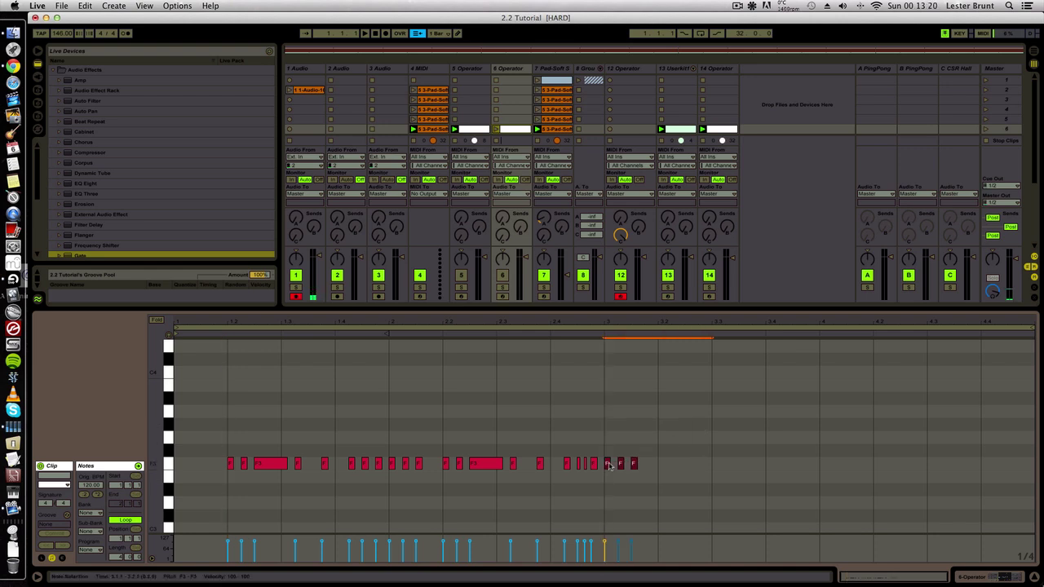
pyautogui.moveTo(608, 466); pyautogui.dragTo(196, 465)
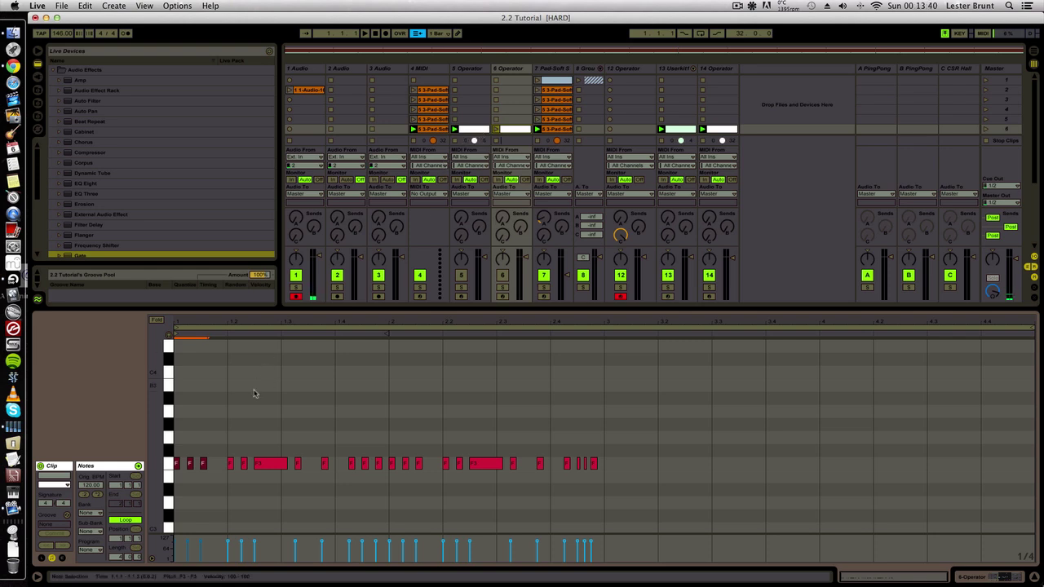
pyautogui.moveTo(597, 420); pyautogui.dragTo(174, 419)
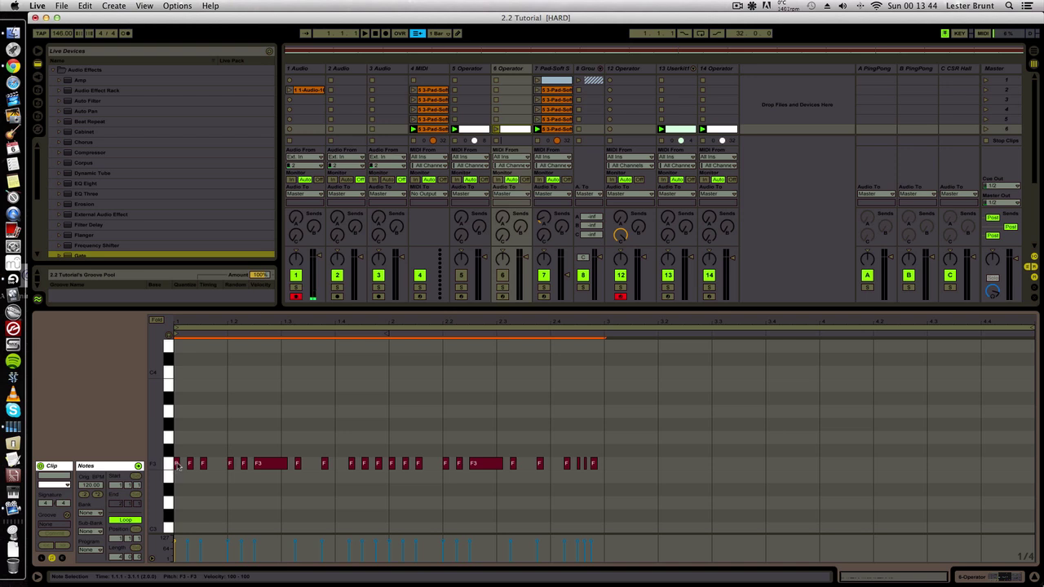
pyautogui.moveTo(177, 466); pyautogui.dragTo(607, 466)
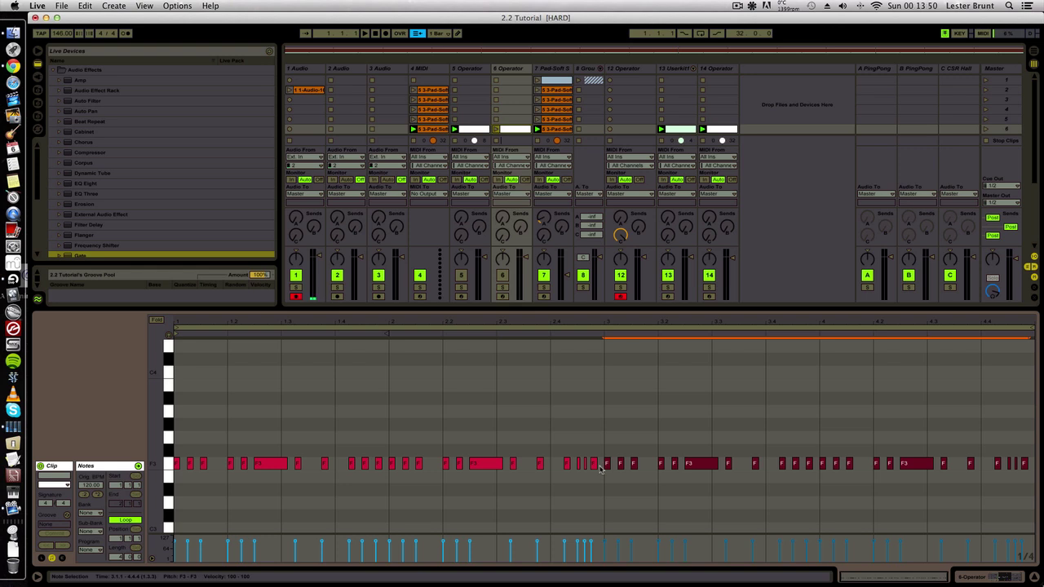
pyautogui.click(576, 481)
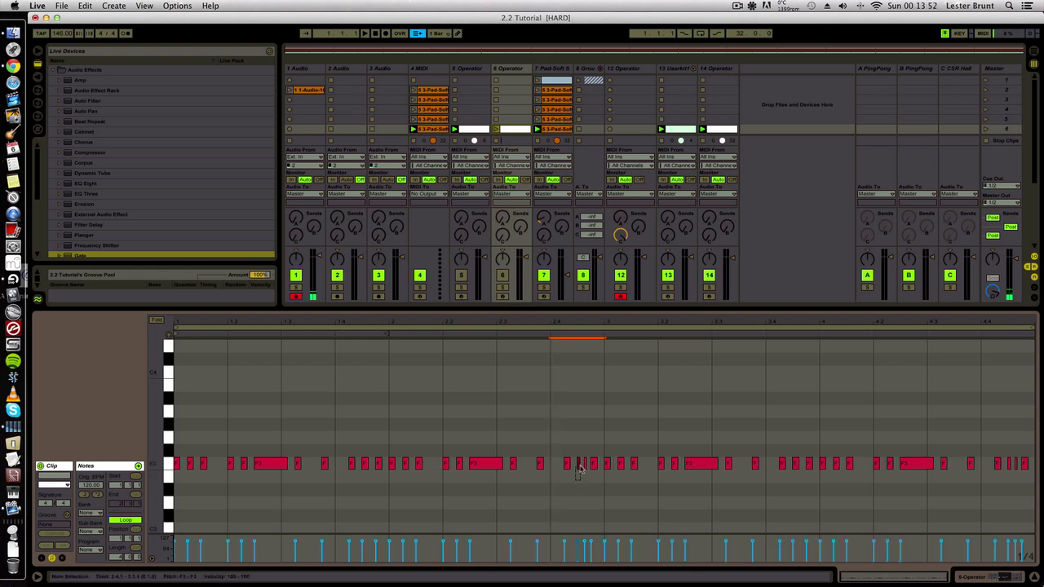
pyautogui.click(573, 479)
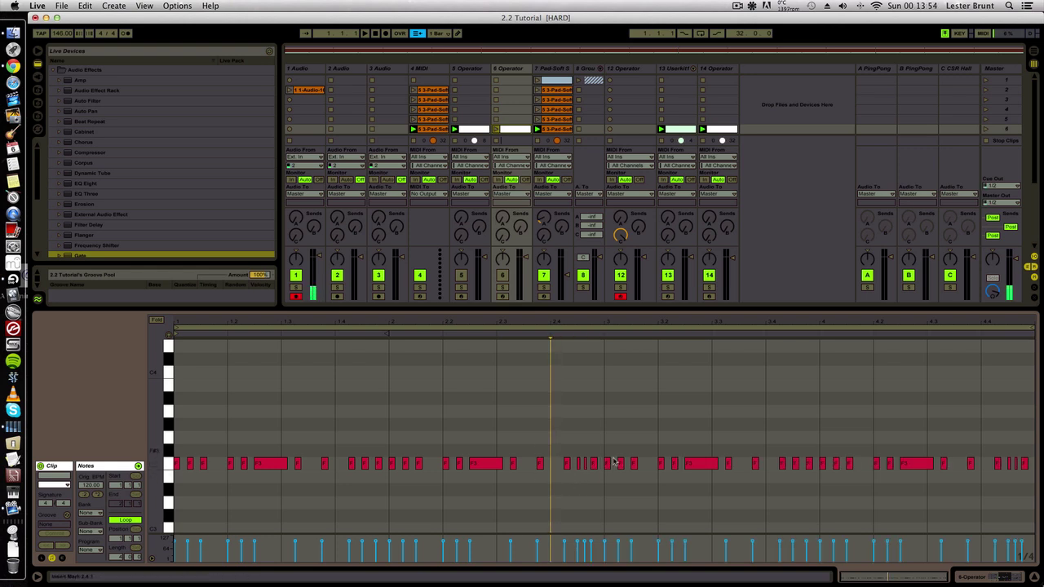
pyautogui.moveTo(581, 482); pyautogui.dragTo(589, 462)
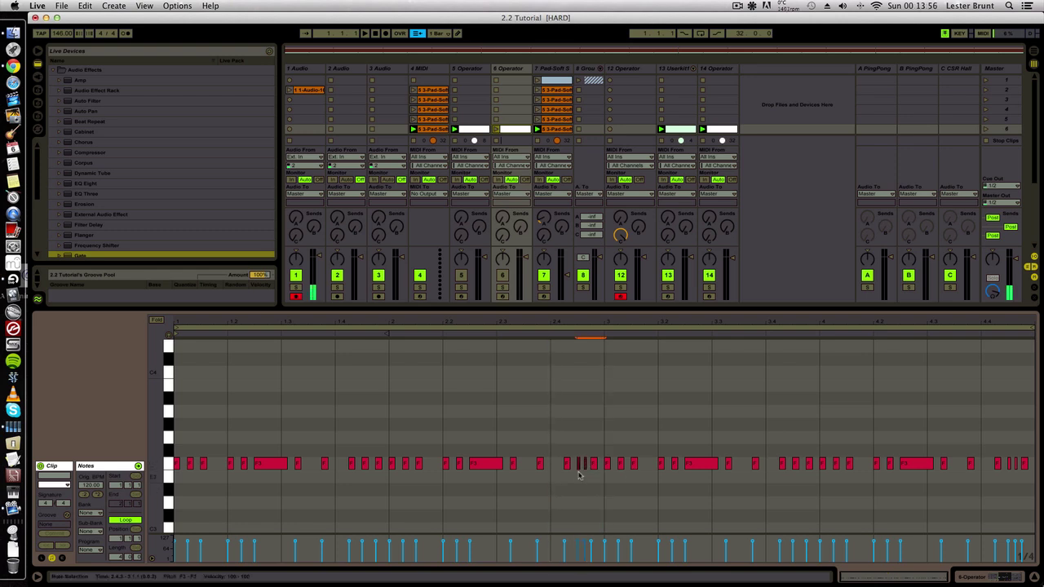
pyautogui.doubleClick(580, 476)
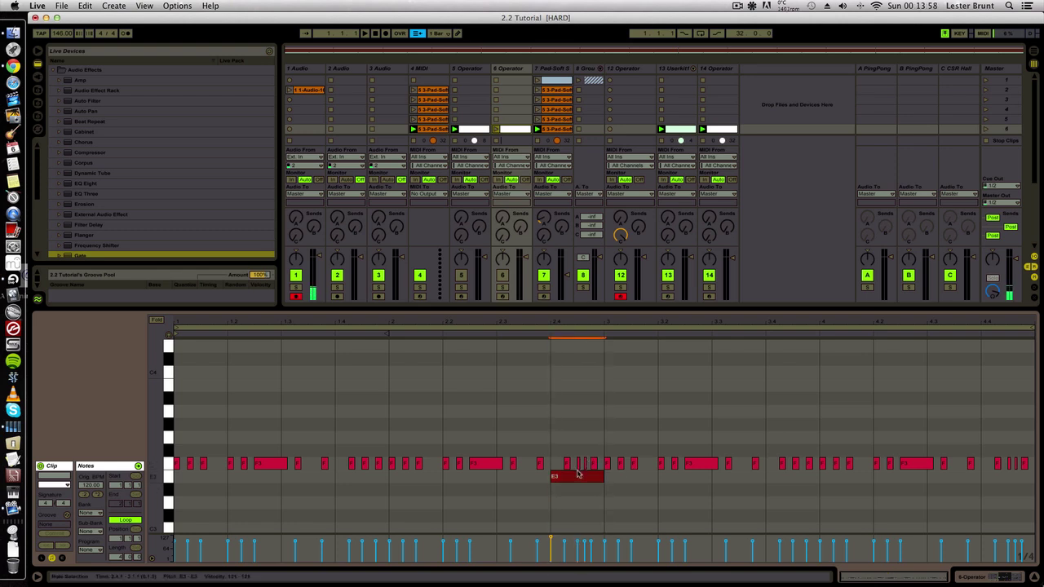
pyautogui.doubleClick(577, 474)
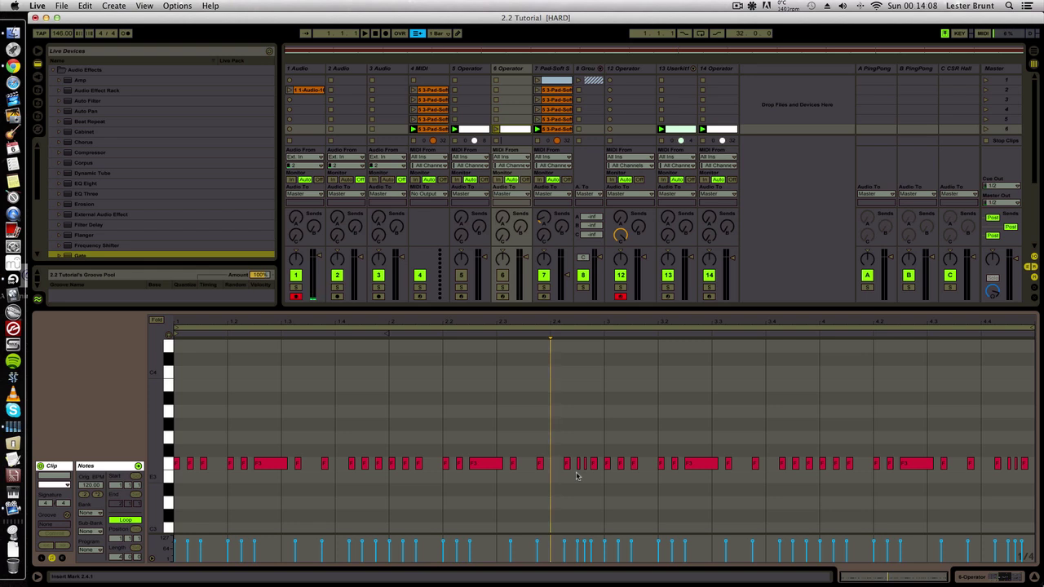
# Step: Undo the copying of the two-bar pattern and the move of the three notes to the clip's start
pyautogui.click(576, 476)
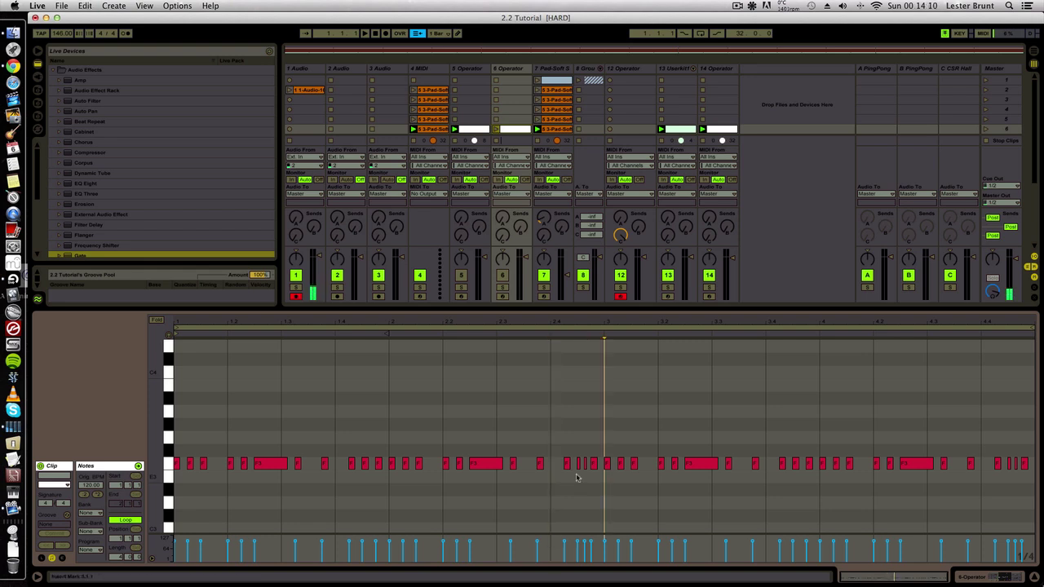
pyautogui.hotkey('shift', 'Home')
pyautogui.press('super+z')
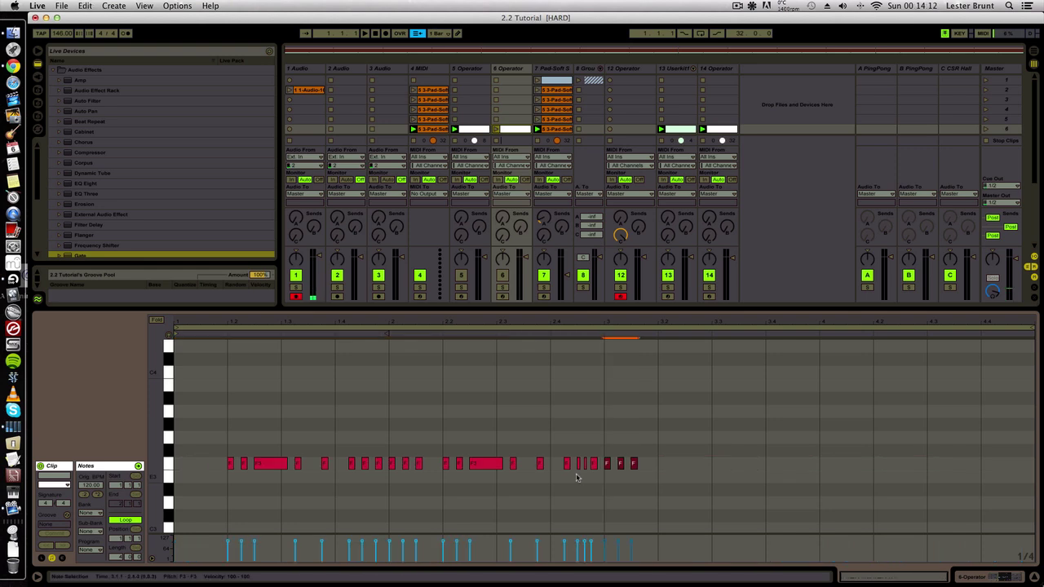
# Step: Undo the one-beat shift in track 6's clip and move all the F3 notes two bars later, so they start at bar 3
pyautogui.press('super+z')
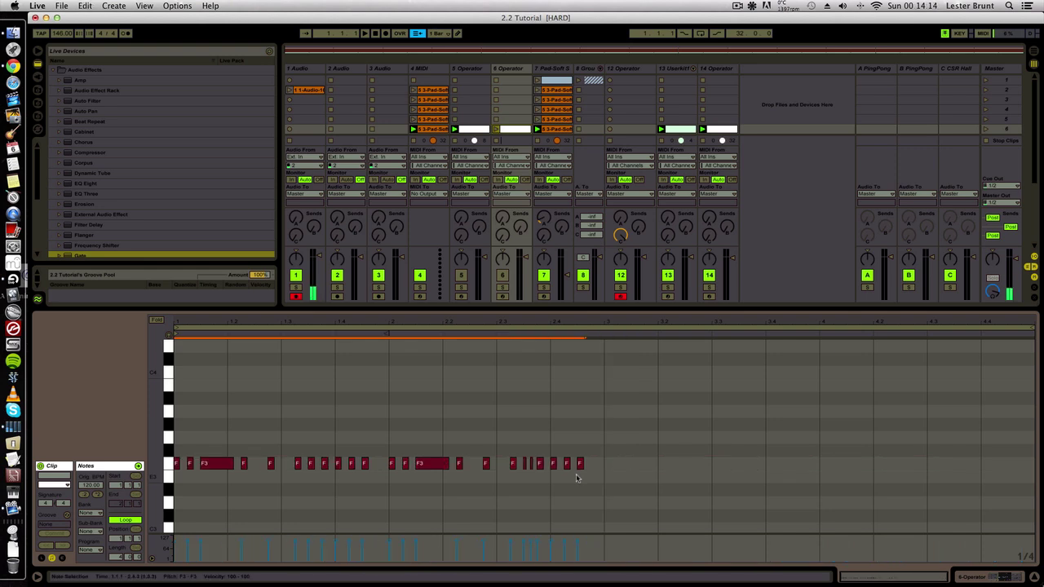
pyautogui.click(576, 479)
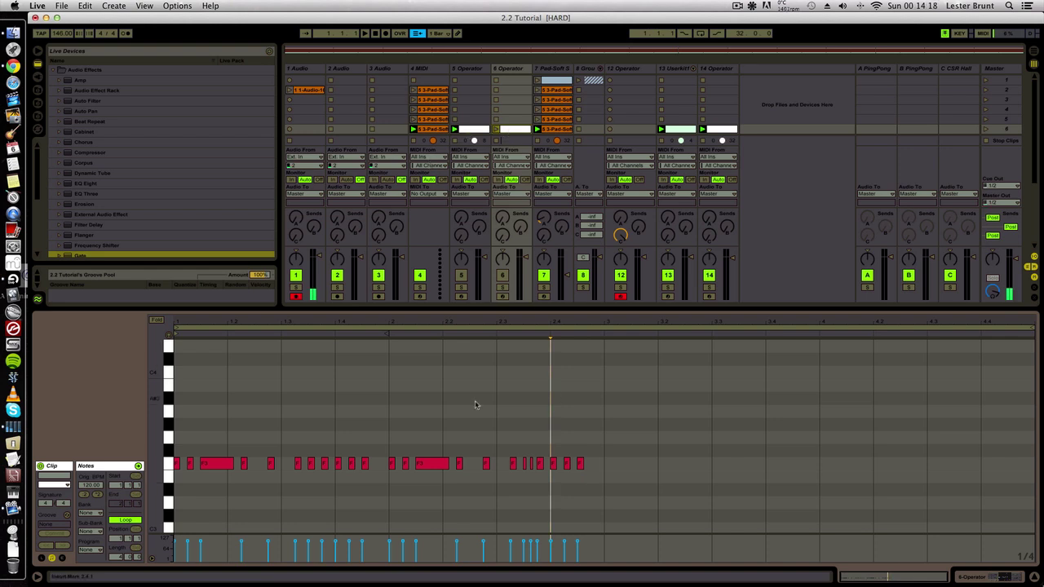
pyautogui.moveTo(604, 516); pyautogui.dragTo(186, 396)
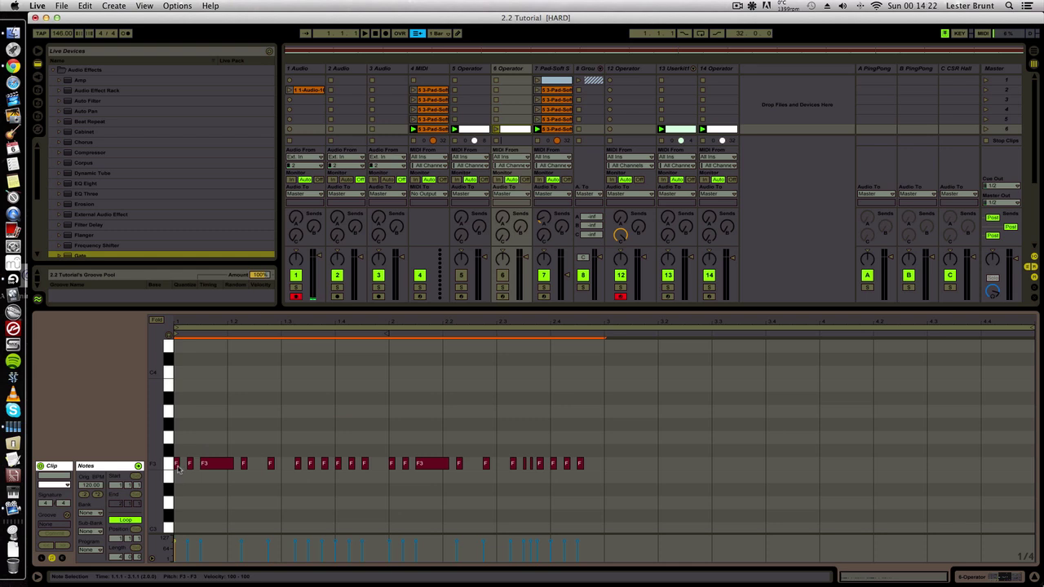
pyautogui.moveTo(178, 469); pyautogui.dragTo(641, 466)
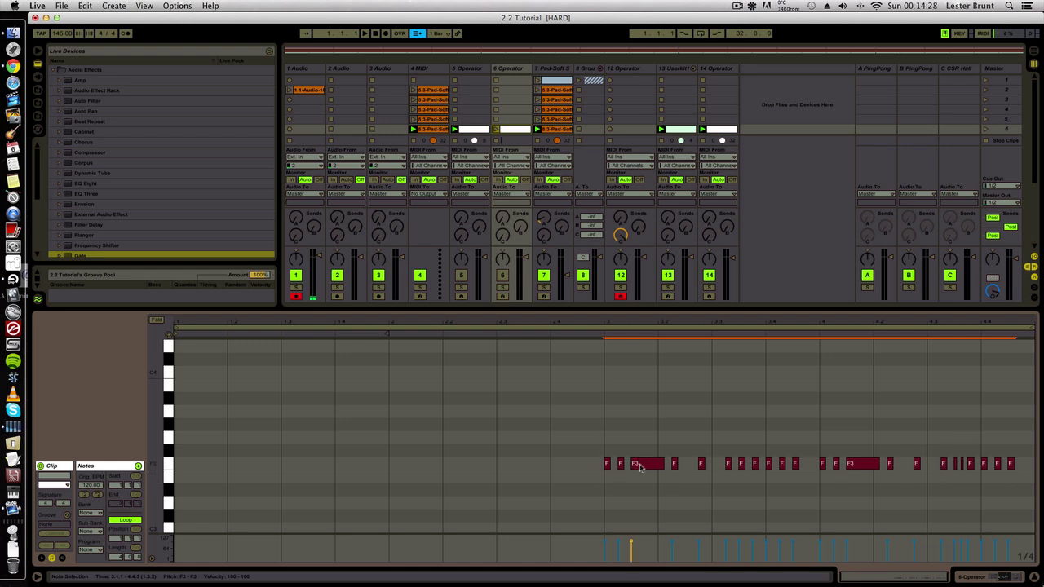
pyautogui.click(619, 451)
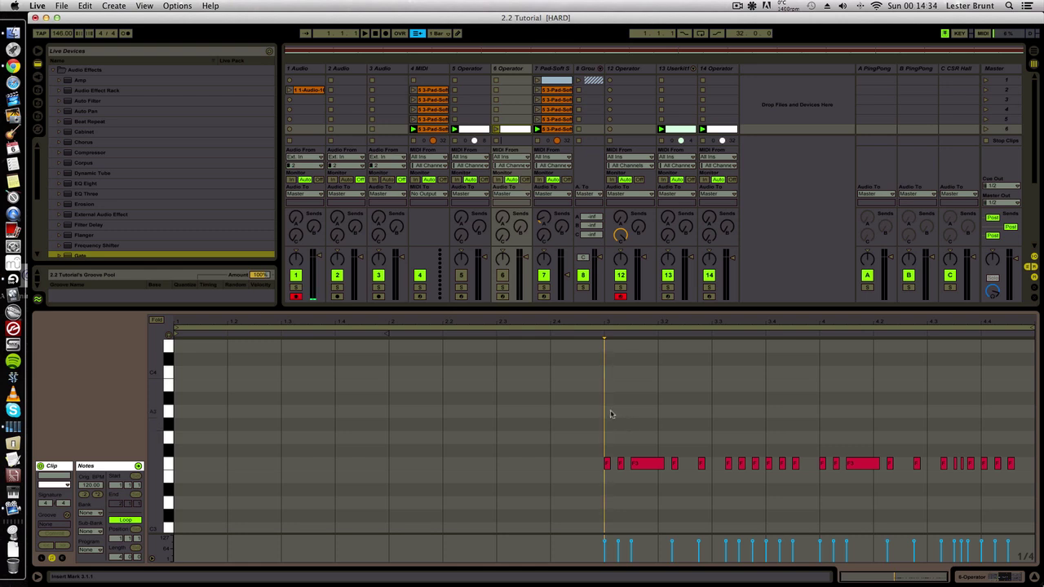
# Step: Copy the notes between bar 3 and beat 4.4 so the copy starts at 1.2, and copy the three notes at 4.4 to the clip's start
pyautogui.moveTo(610, 410)
pyautogui.mouseDown()
pyautogui.moveTo(840, 490)
pyautogui.moveTo(903, 552)
pyautogui.moveTo(938, 522)
pyautogui.moveTo(980, 511)
pyautogui.mouseUp()
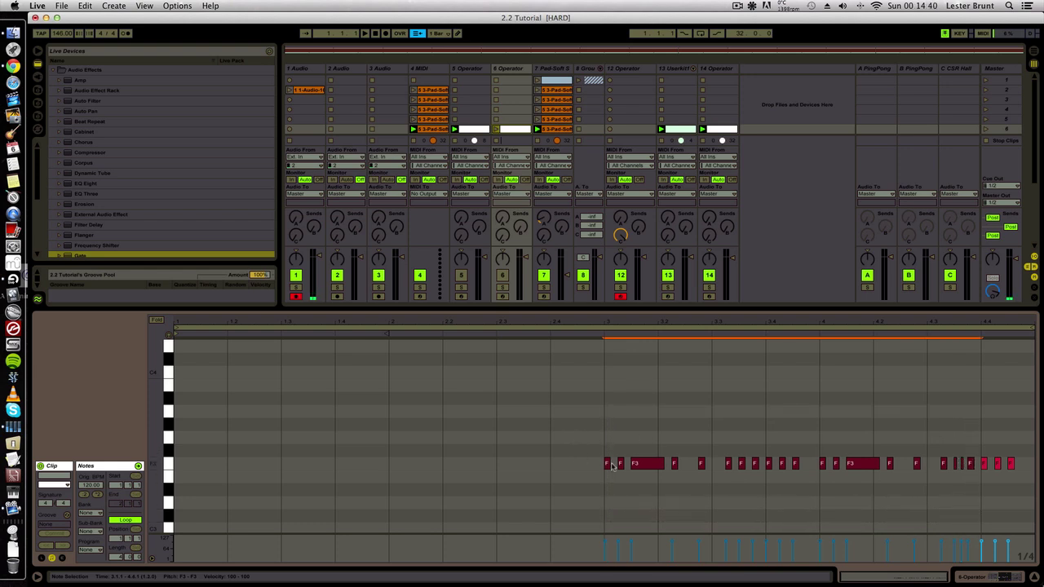
pyautogui.moveTo(608, 466); pyautogui.dragTo(242, 467)
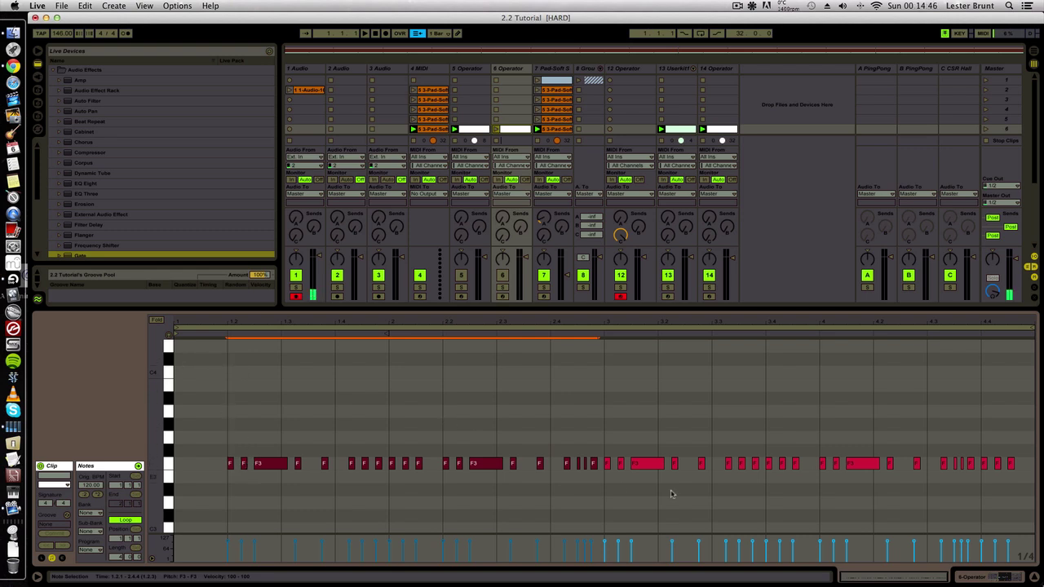
pyautogui.click(997, 464)
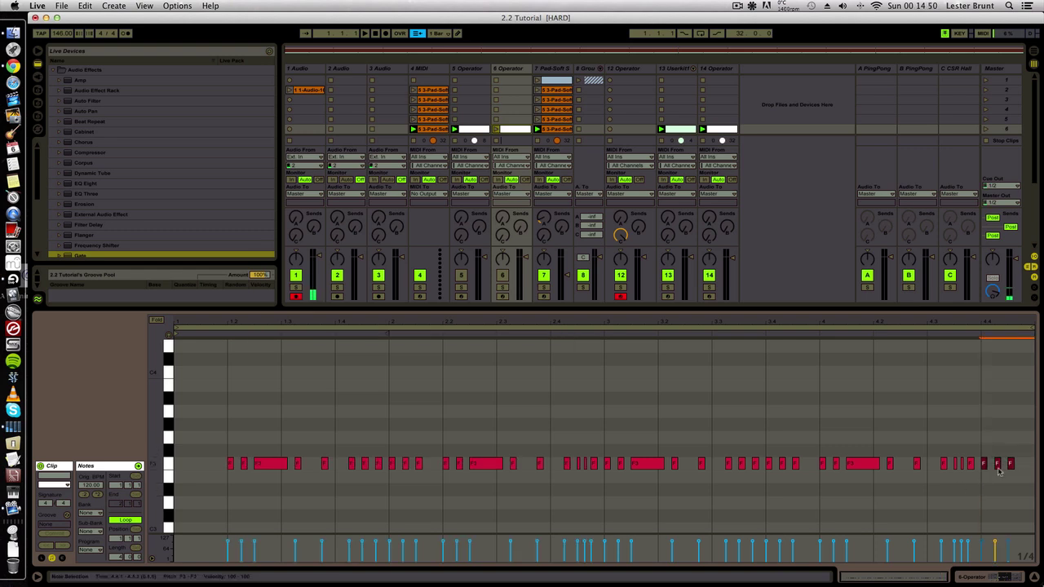
pyautogui.click(987, 466)
pyautogui.moveTo(977, 467); pyautogui.dragTo(184, 471)
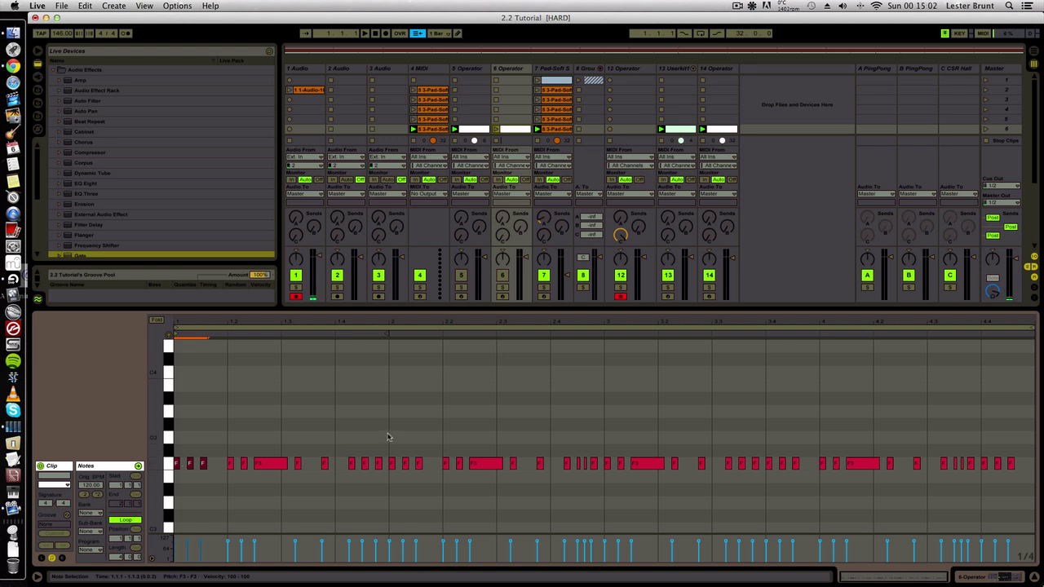
# Step: Replace the two short notes at 2.4.3 with one sixteenth-long note using a 1/32 grid, and return the fixed grid to 1/4
pyautogui.click(586, 465)
pyautogui.click(584, 465)
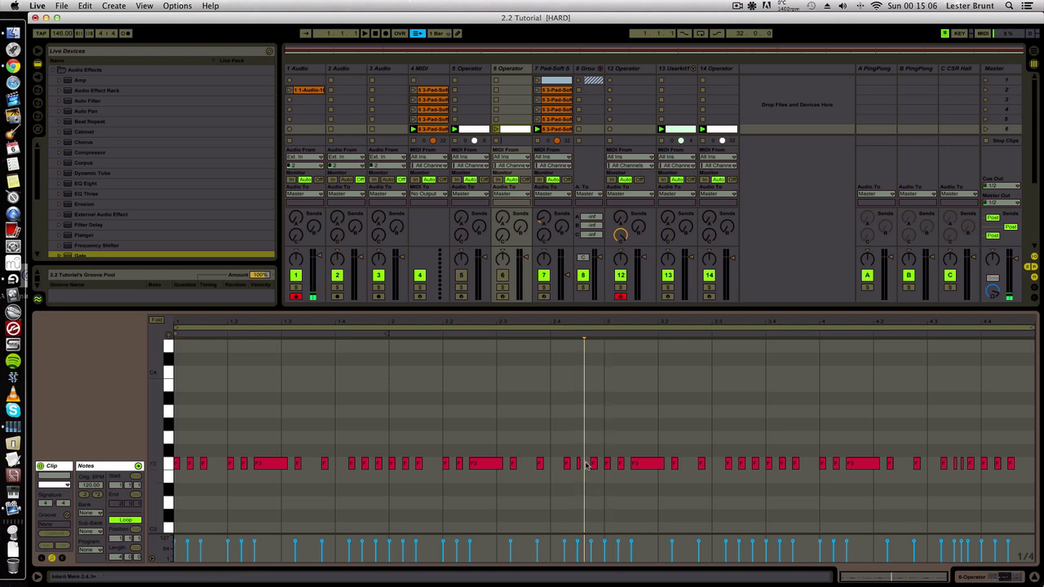
pyautogui.rightClick(551, 413)
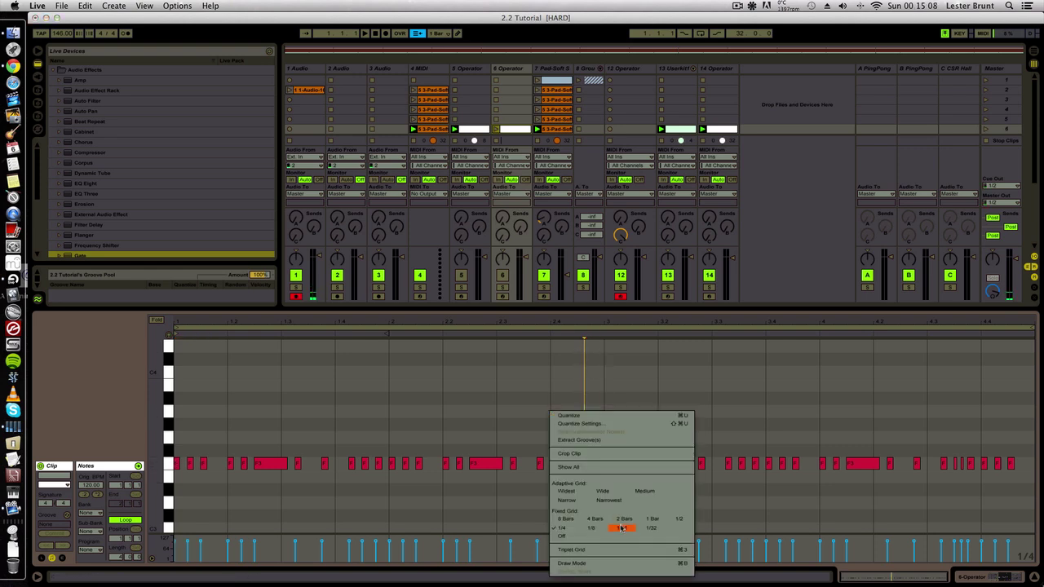
pyautogui.click(622, 529)
pyautogui.press('+')
pyautogui.press('+')
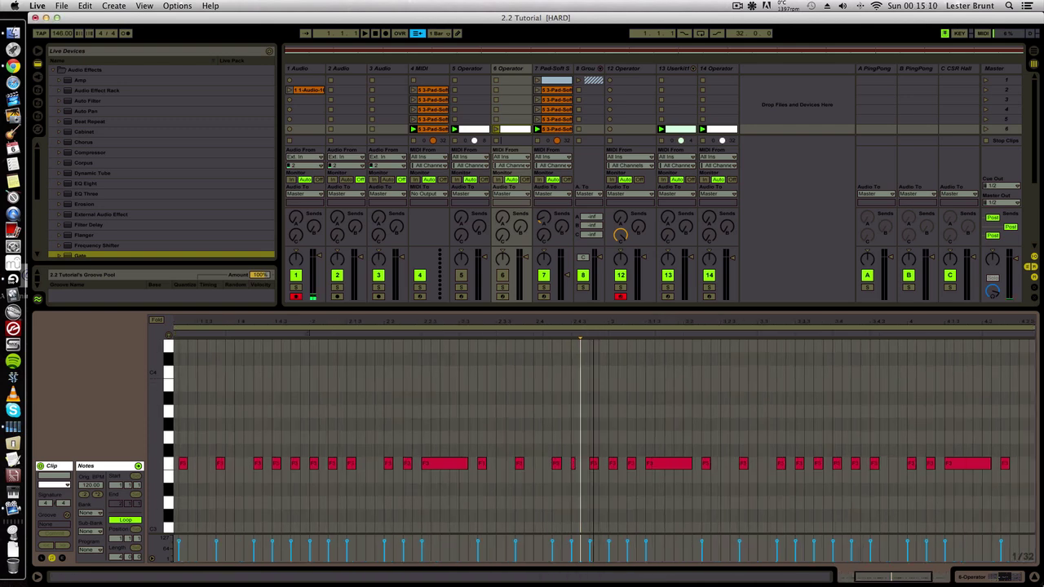
pyautogui.moveTo(563, 463); pyautogui.dragTo(572, 464)
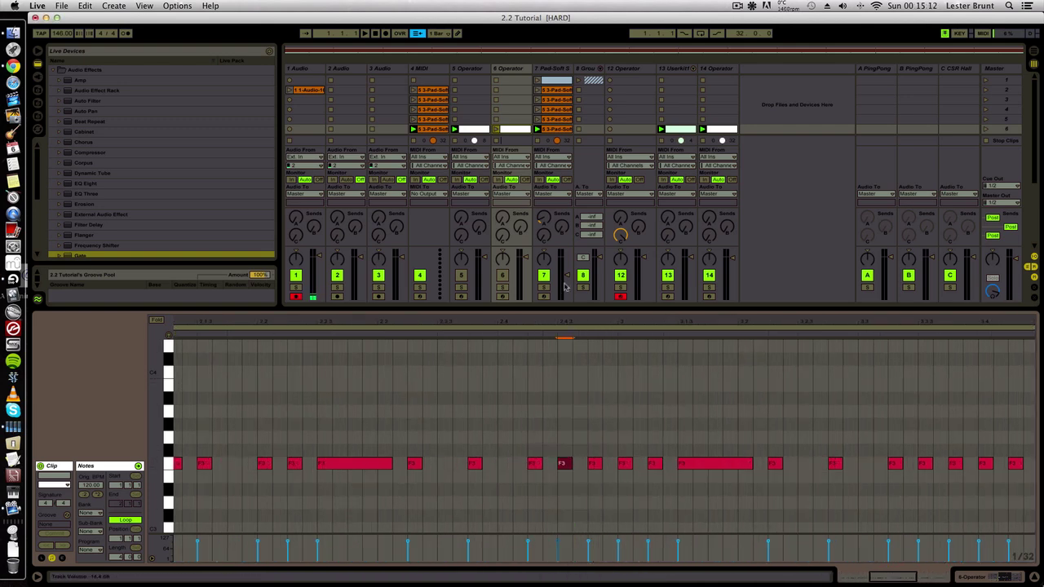
pyautogui.moveTo(555, 324)
pyautogui.mouseDown()
pyautogui.moveTo(563, 304)
pyautogui.moveTo(574, 324)
pyautogui.mouseUp()
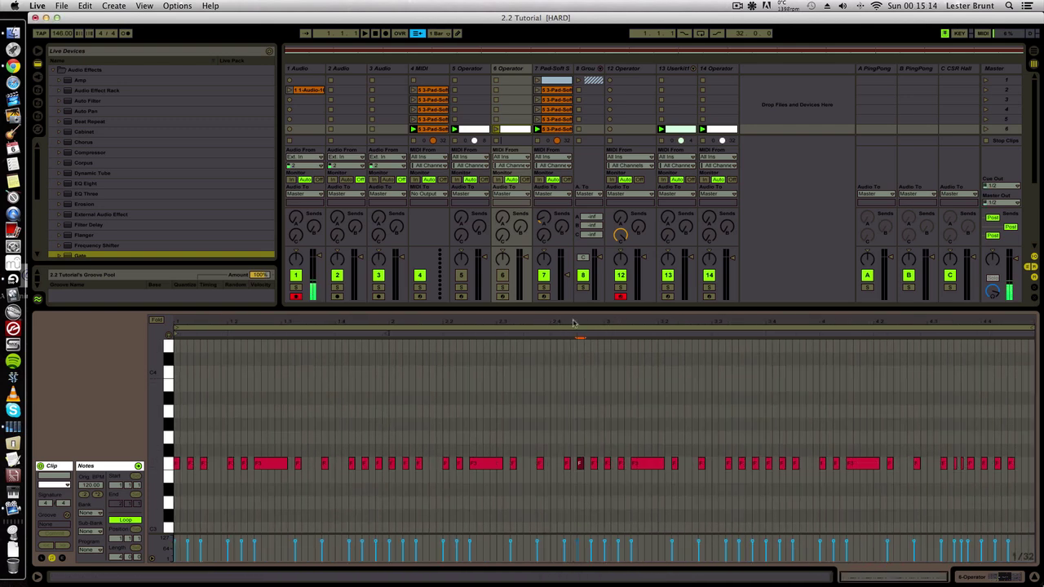
pyautogui.rightClick(570, 343)
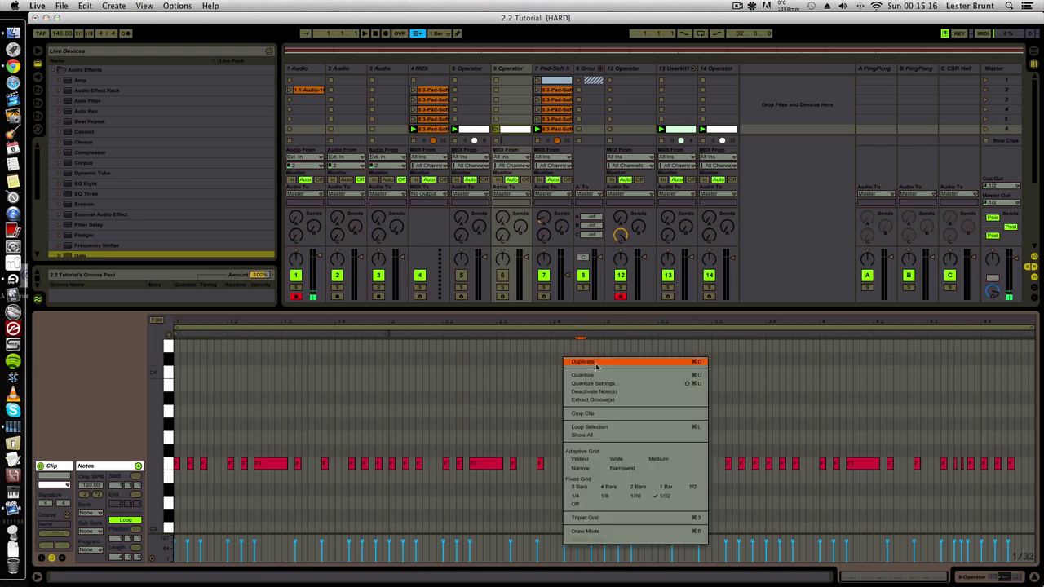
pyautogui.click(570, 496)
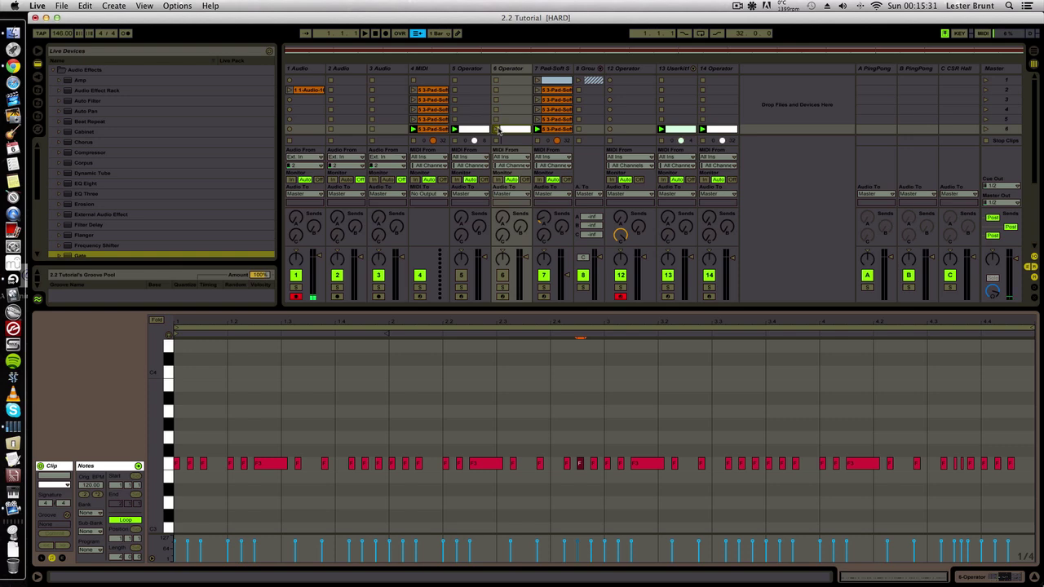
# Step: Set the sidechain input of the Gate on track 12 to 6-Operator
pyautogui.click(636, 68)
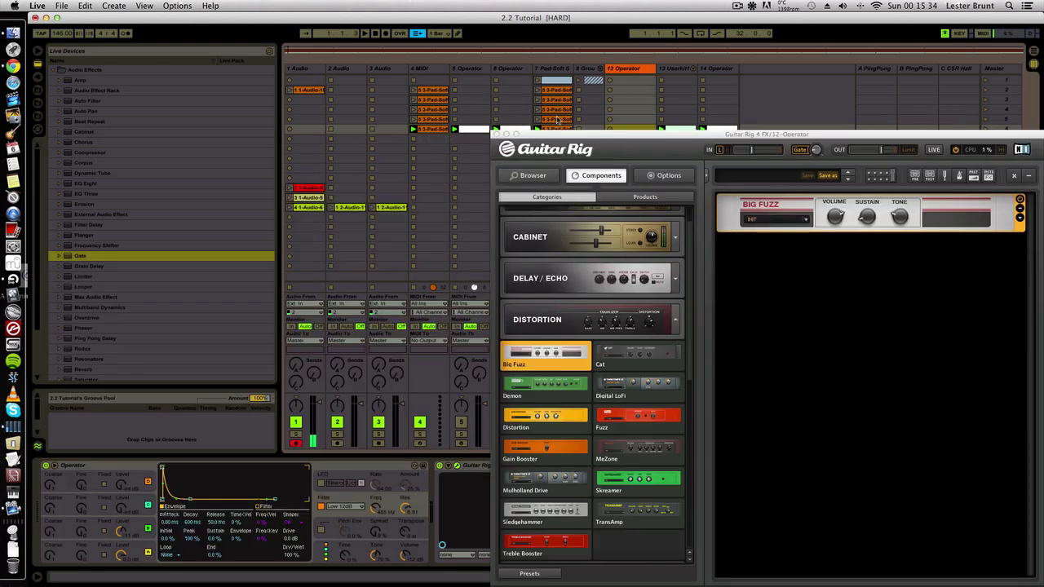
pyautogui.doubleClick(551, 135)
pyautogui.click(544, 494)
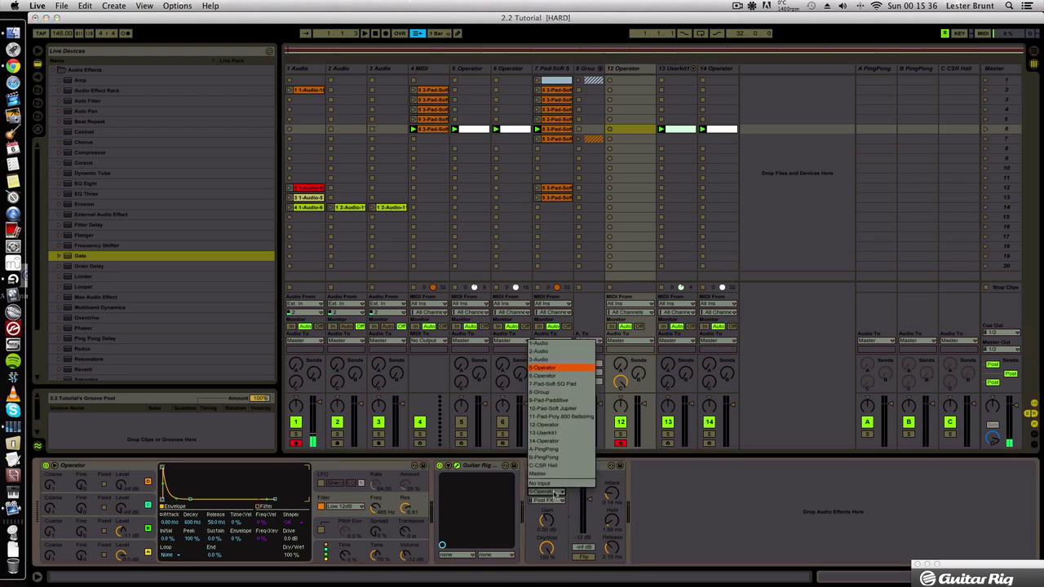
pyautogui.click(563, 380)
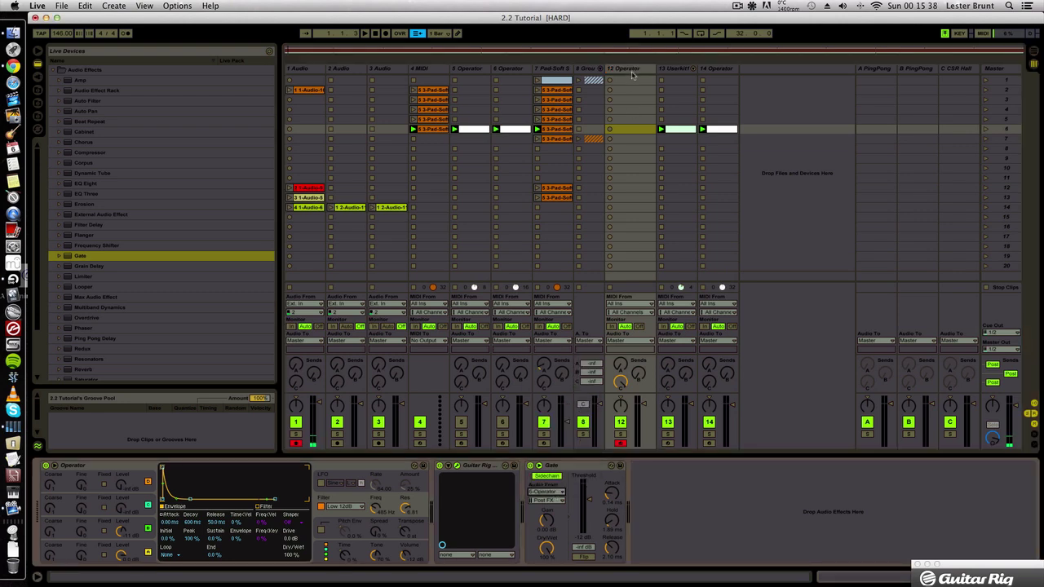
# Step: Audition the gated sound and lower track 12's volume to -4.4 dB
pyautogui.click(631, 72)
pyautogui.press('space')
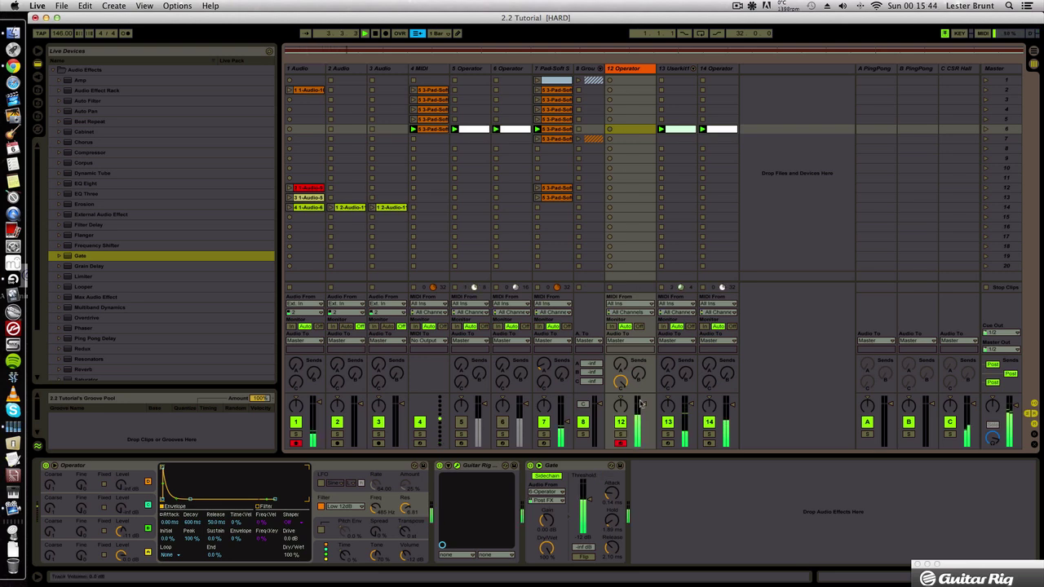
pyautogui.moveTo(642, 403); pyautogui.dragTo(644, 408)
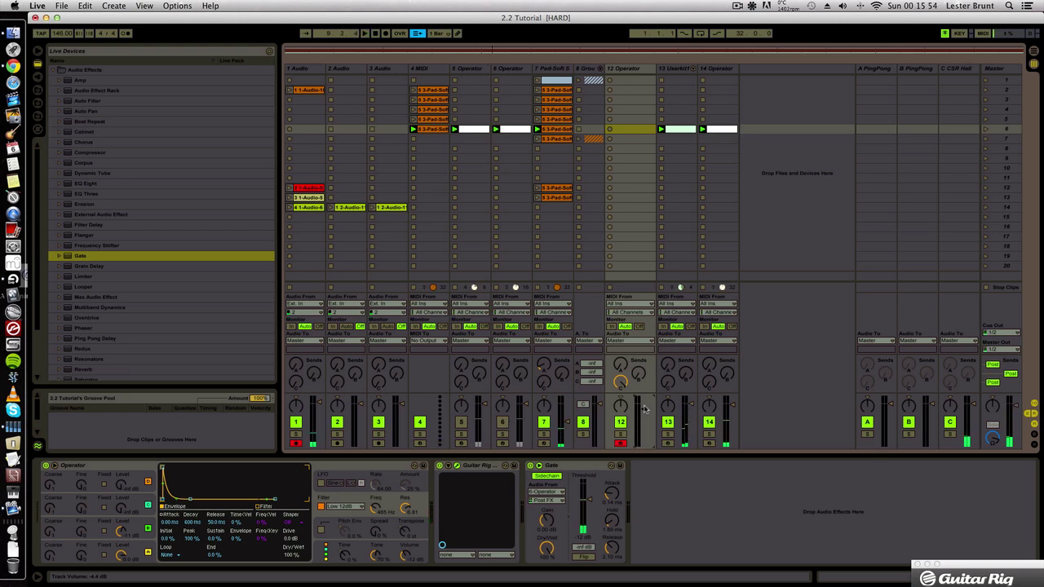
# Step: Open track 6's clip and set its fixed grid to 1/32
pyautogui.doubleClick(503, 131)
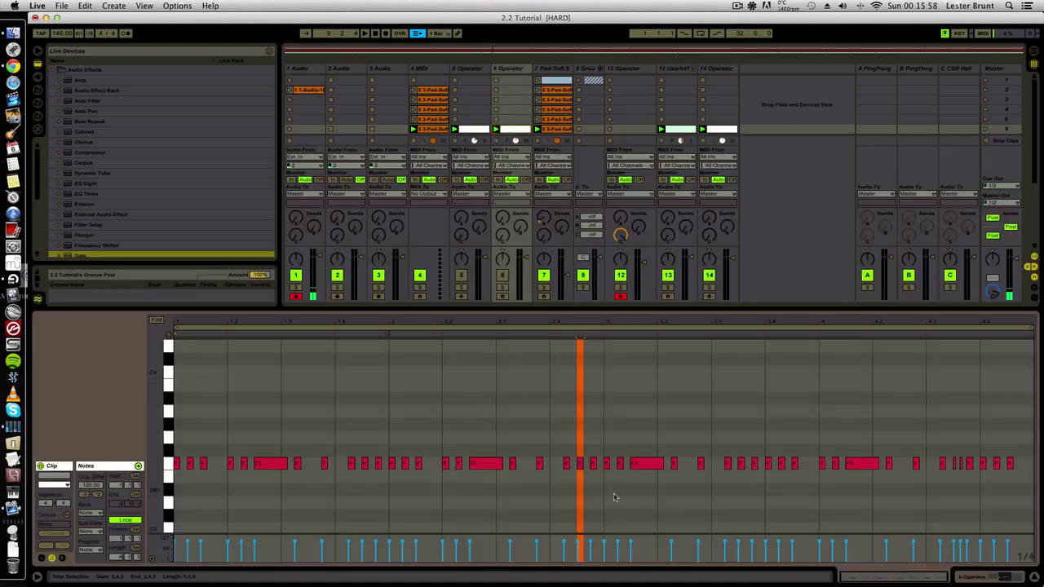
pyautogui.moveTo(685, 416); pyautogui.dragTo(756, 485)
pyautogui.click(757, 487)
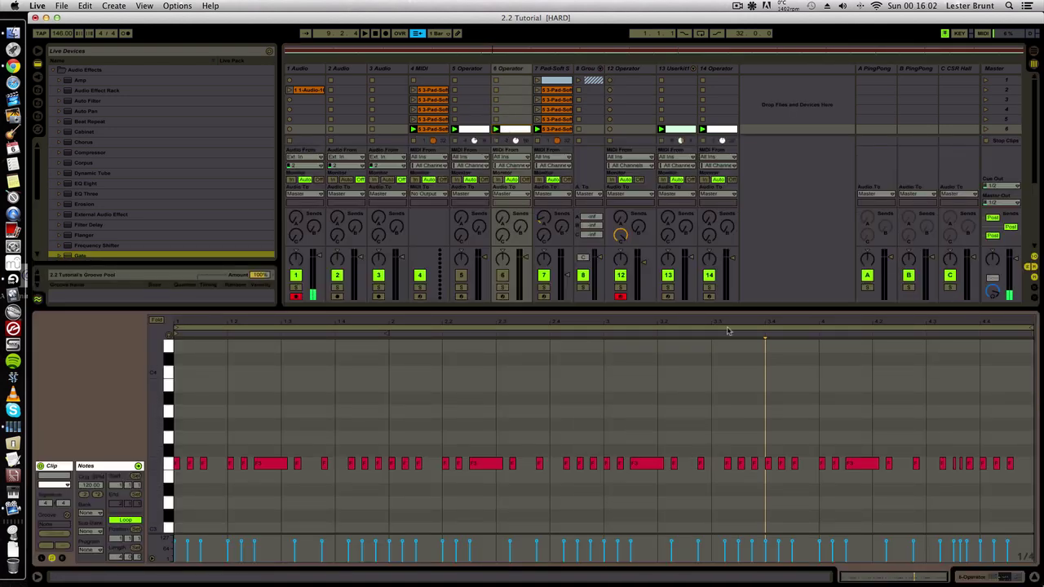
pyautogui.rightClick(704, 389)
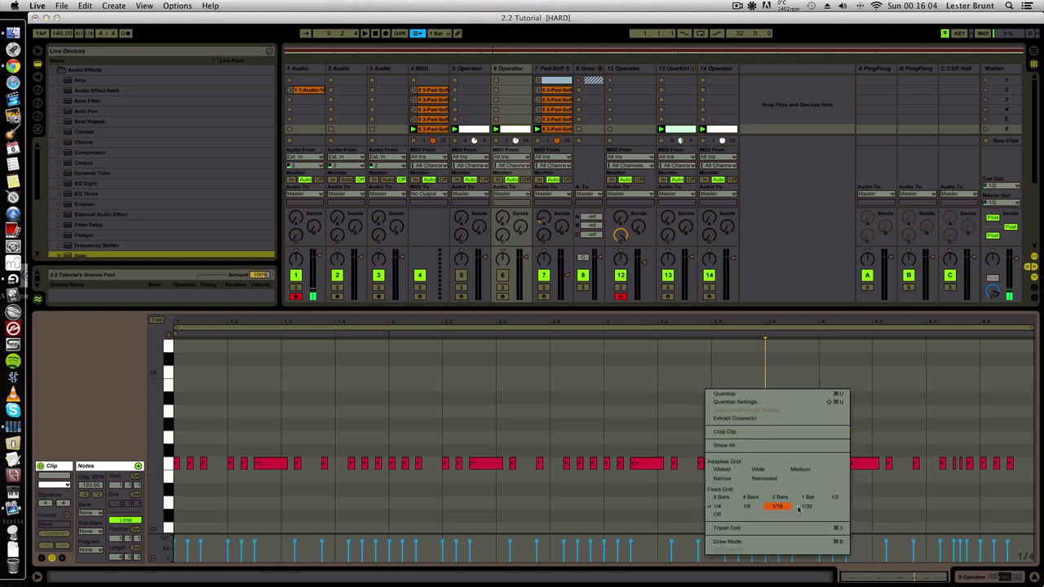
pyautogui.click(796, 504)
pyautogui.click(737, 487)
pyautogui.click(761, 364)
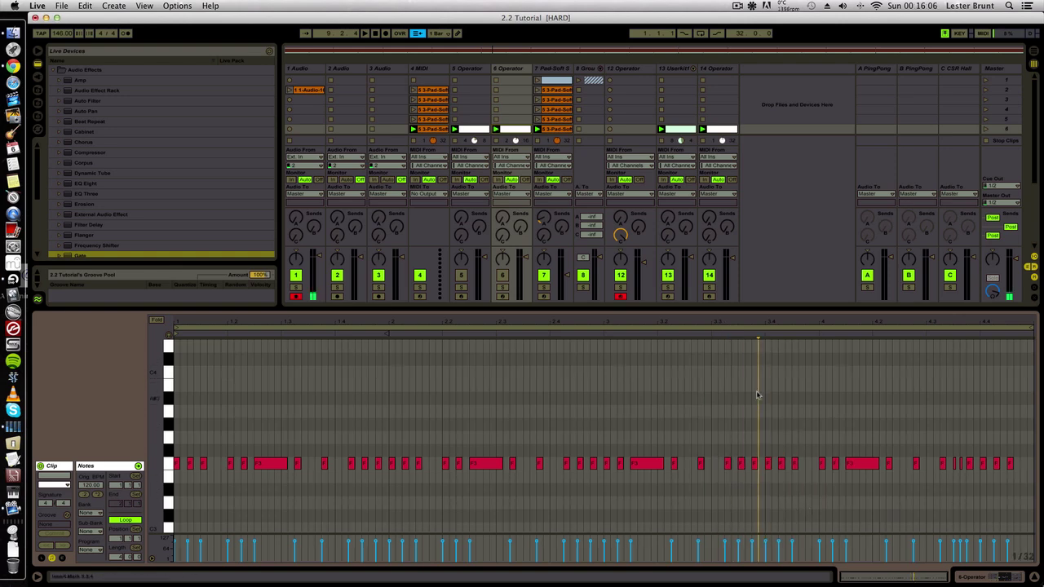
# Step: Move the F3 notes at 3.3.2 and 3.3.3 one sixteenth earlier in track 6's clip
pyautogui.moveTo(751, 324); pyautogui.dragTo(752, 363)
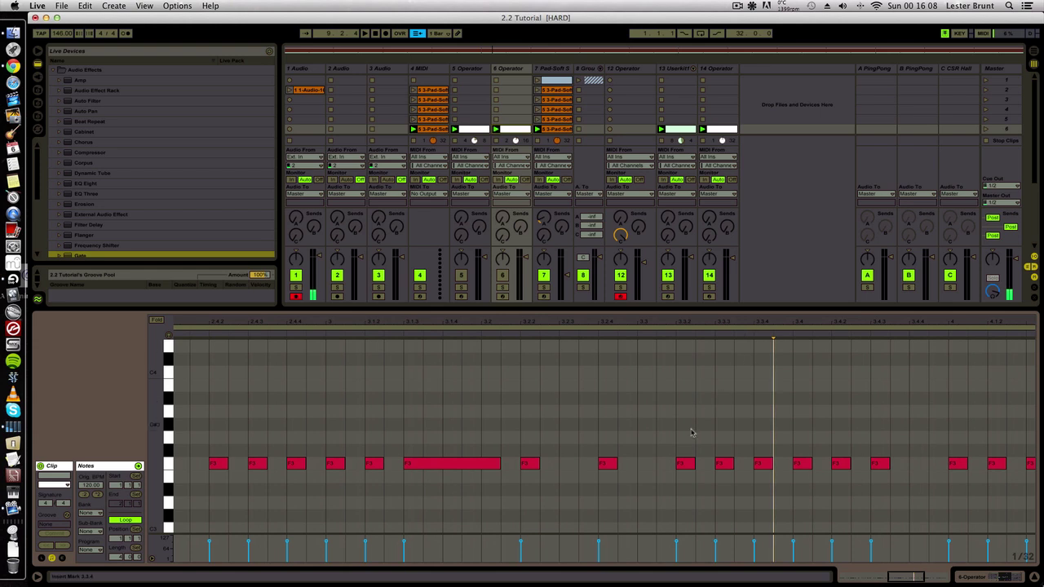
pyautogui.moveTo(684, 464); pyautogui.dragTo(646, 465)
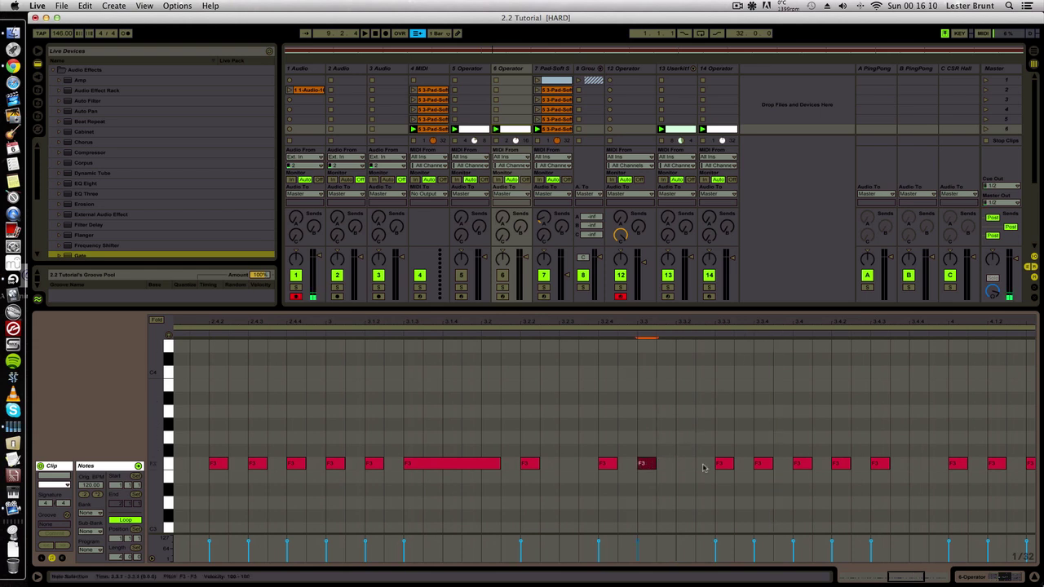
pyautogui.click(724, 465)
pyautogui.moveTo(719, 465); pyautogui.dragTo(679, 466)
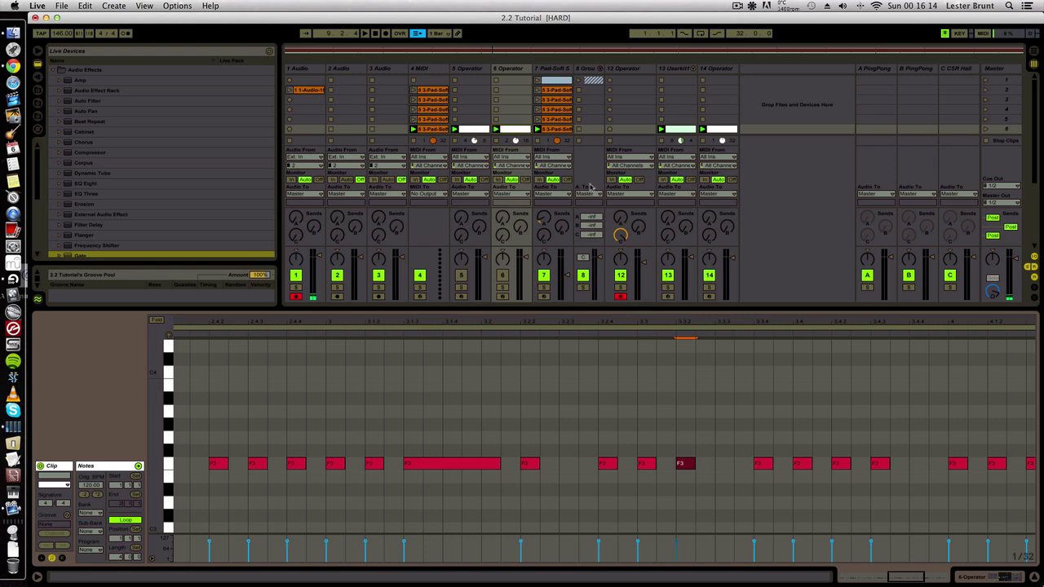
# Step: Play back the pattern, copy the note at 3.3.2 to 3.3.3, and move the note at 3.2.4 one sixteenth earlier
pyautogui.press('space')
pyautogui.click(656, 494)
pyautogui.moveTo(690, 468); pyautogui.dragTo(722, 466)
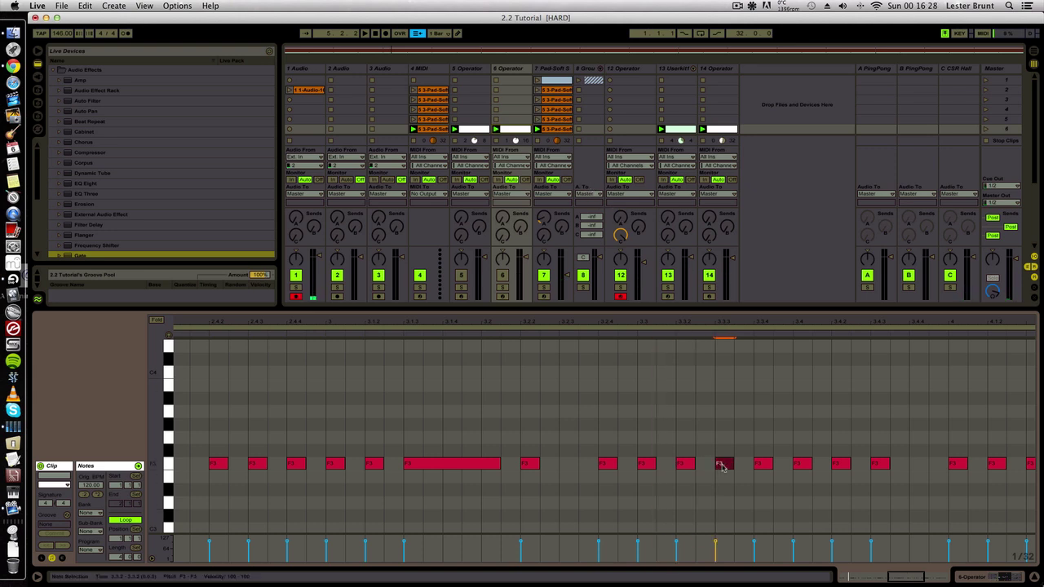
pyautogui.press('space')
pyautogui.moveTo(609, 464); pyautogui.dragTo(574, 465)
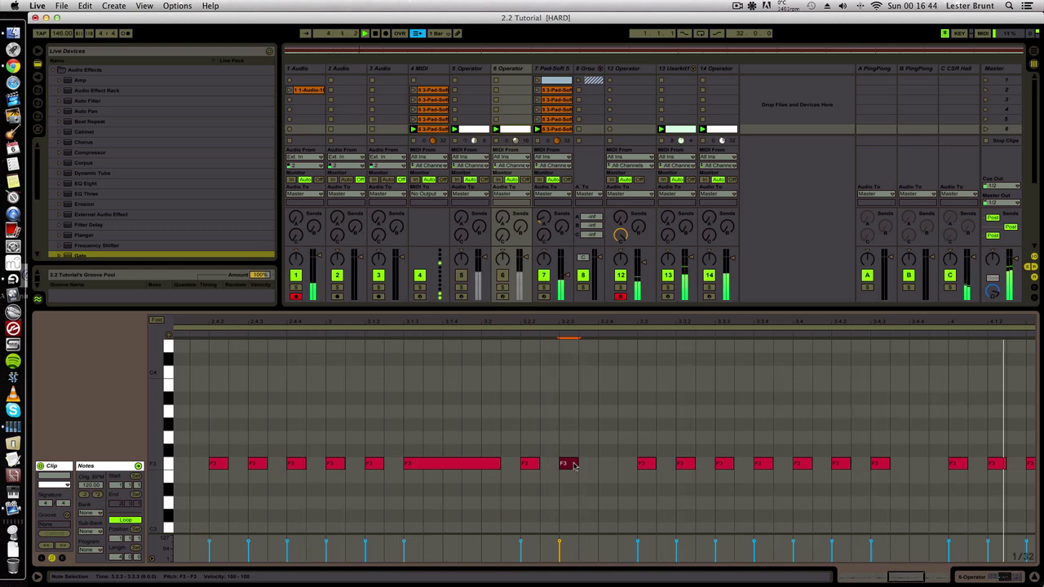
# Step: Undo the note moves and the note copy around beat 3.3 in track 6's clip
pyautogui.press('super+z')
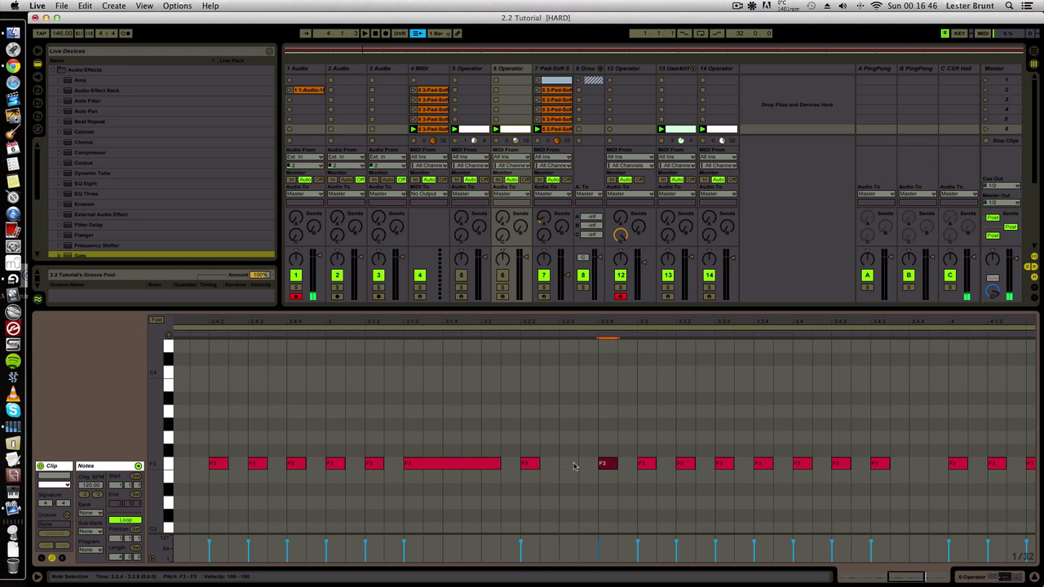
pyautogui.press('super+z')
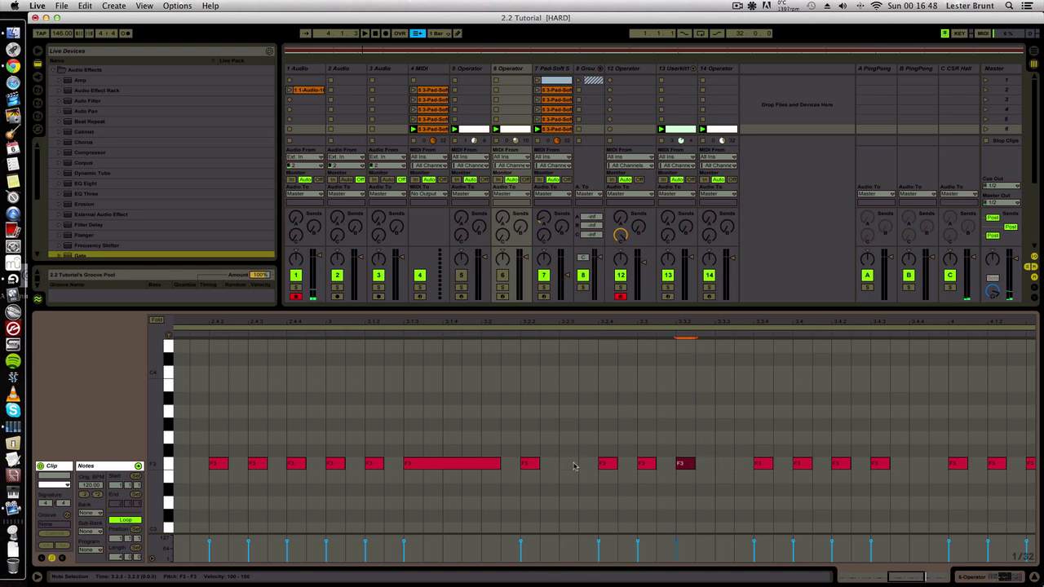
pyautogui.press('super+shift+z')
pyautogui.press('super+z')
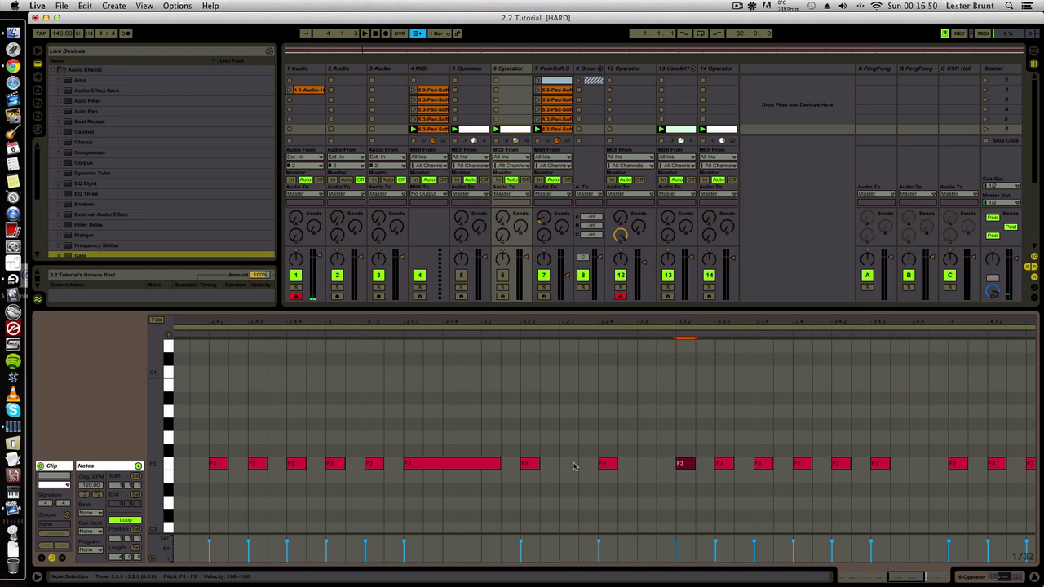
# Step: Audition the pattern, move the Guitar Rig window out of the way, and select the empty scene 6 slot on track 12
pyautogui.press('space')
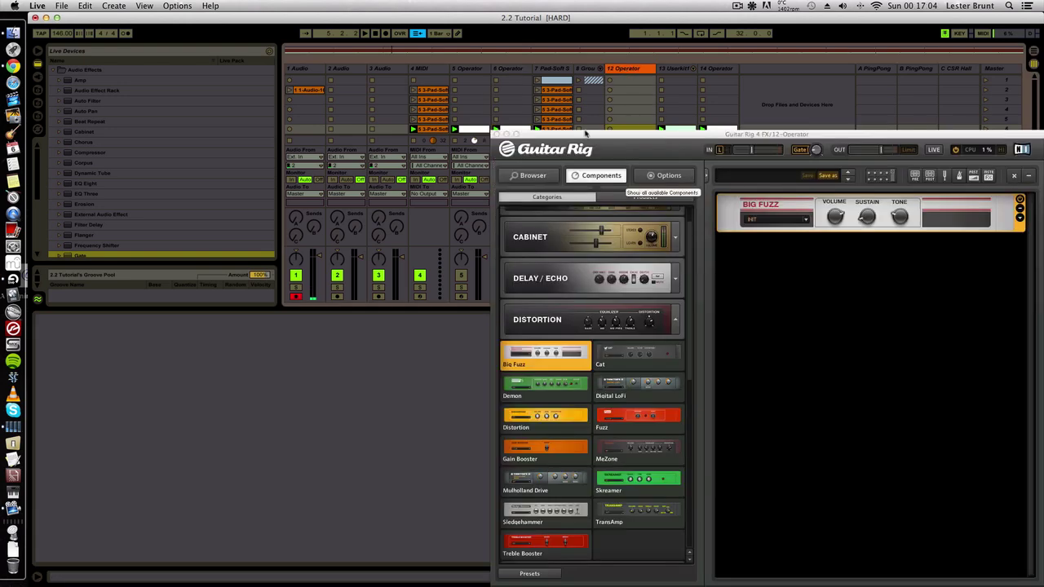
pyautogui.moveTo(586, 134); pyautogui.dragTo(691, 376)
pyautogui.click(631, 131)
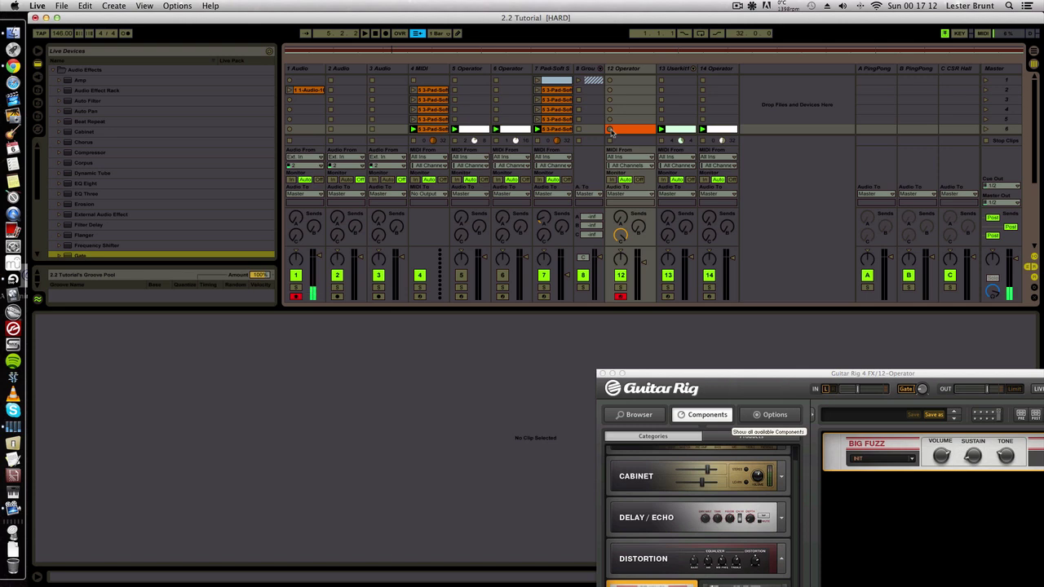
# Step: Record three takes of the synth line in track 12's scene 6 slot, deleting the first two
pyautogui.scroll(-1, 610, 130)
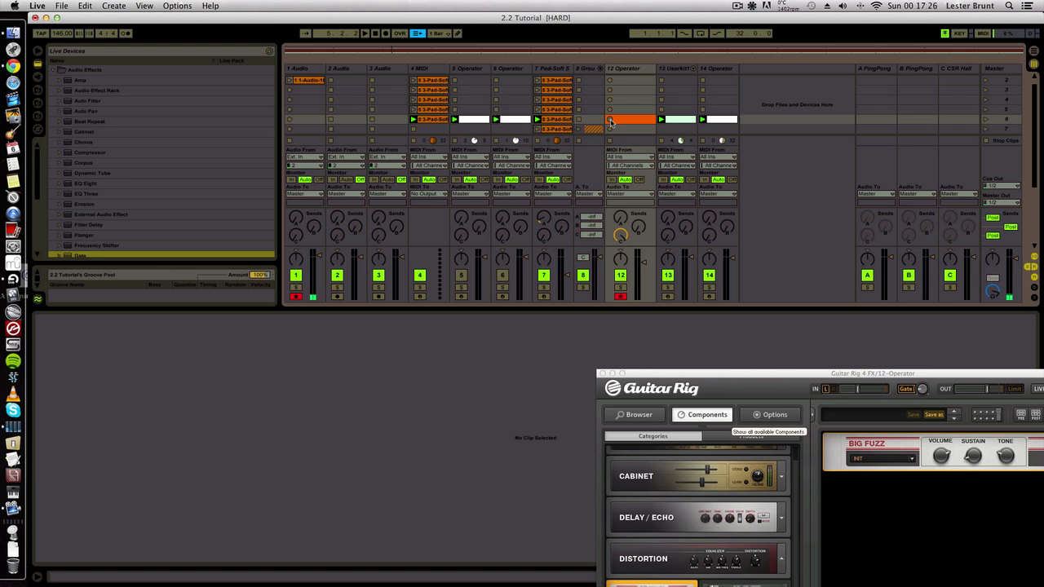
pyautogui.click(611, 121)
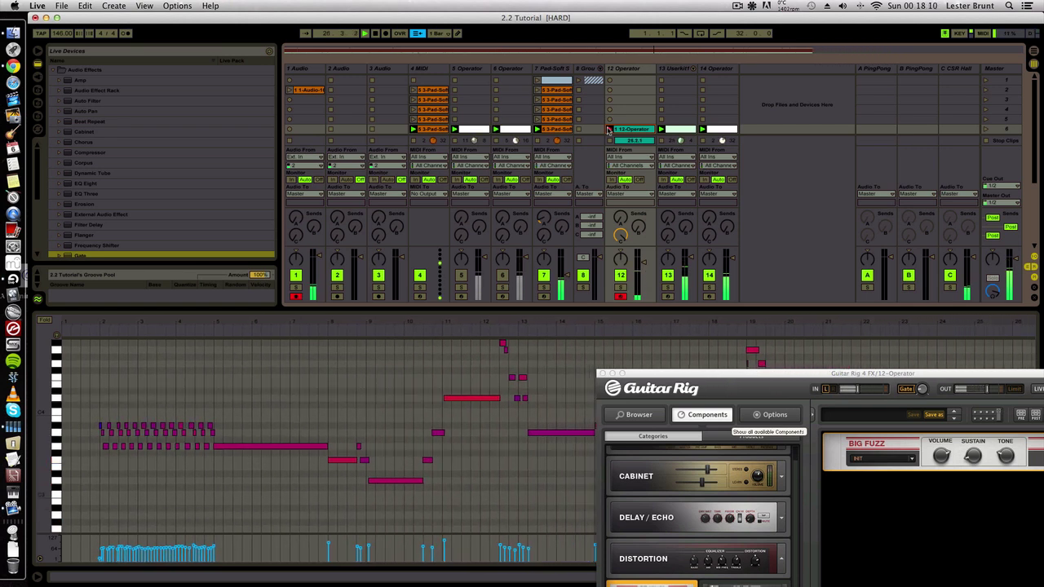
pyautogui.click(608, 130)
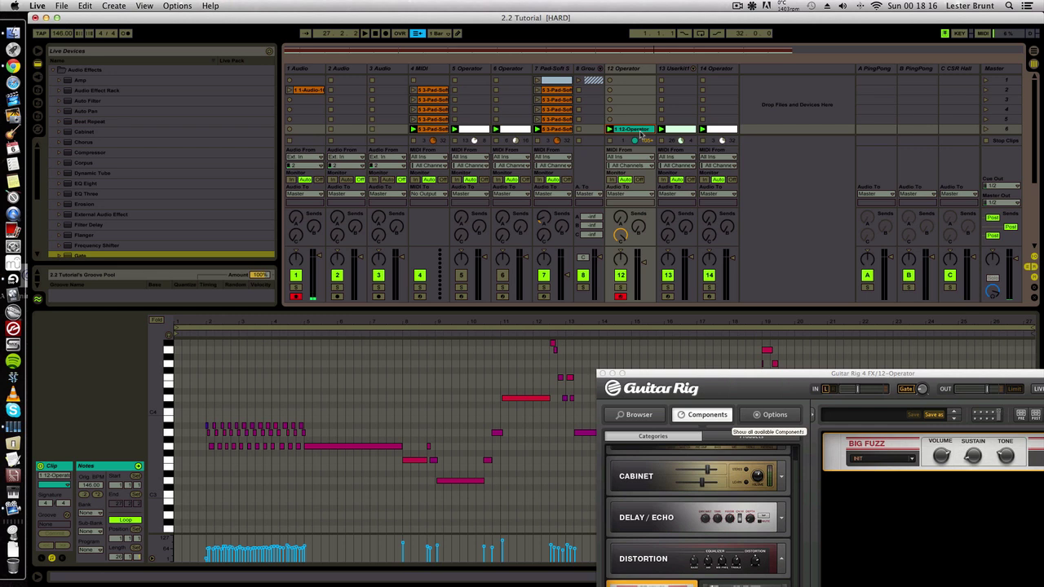
pyautogui.press('Delete')
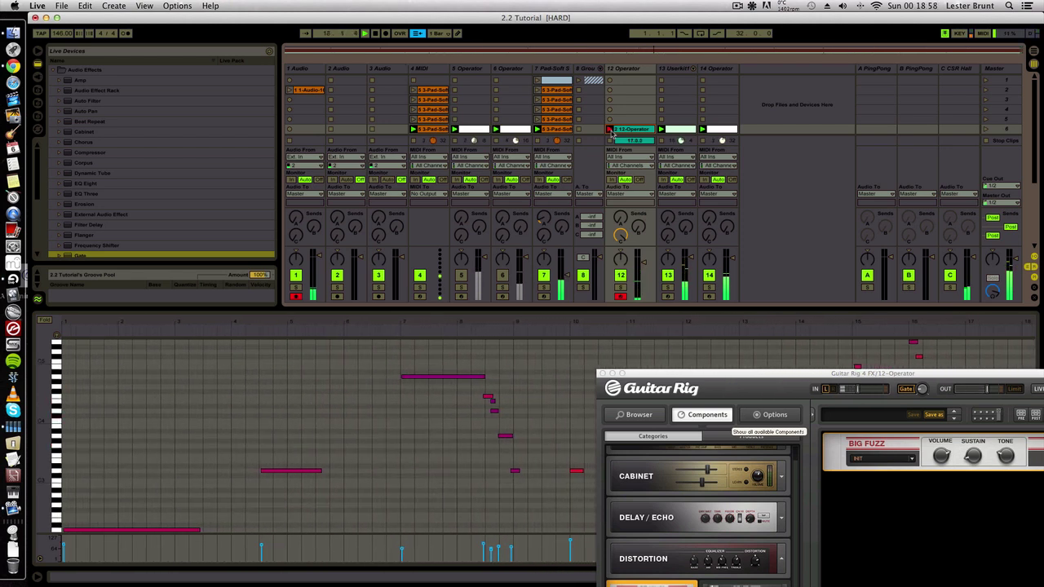
pyautogui.click(611, 131)
pyautogui.press('Delete')
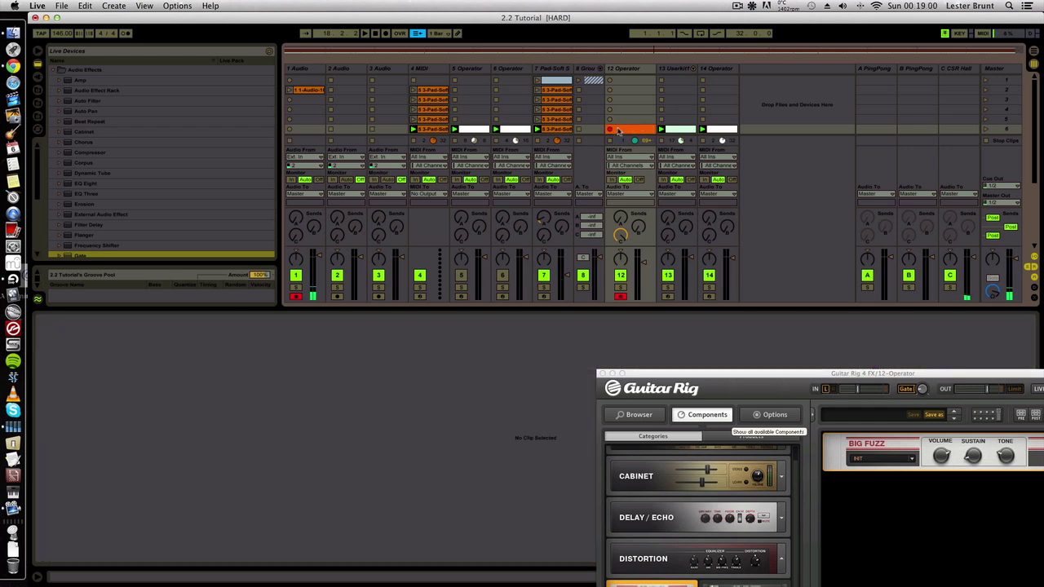
pyautogui.click(609, 131)
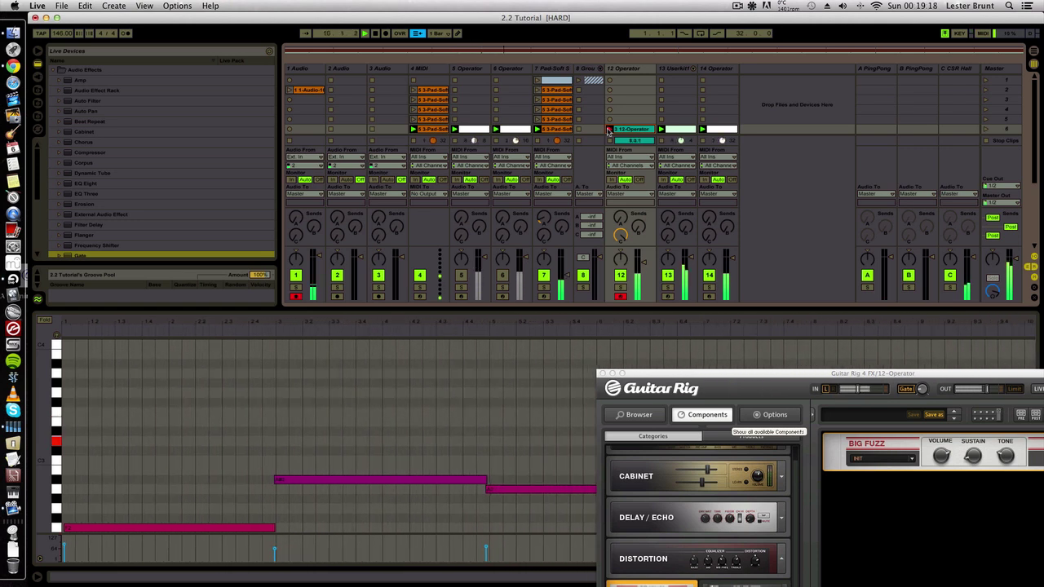
pyautogui.click(609, 129)
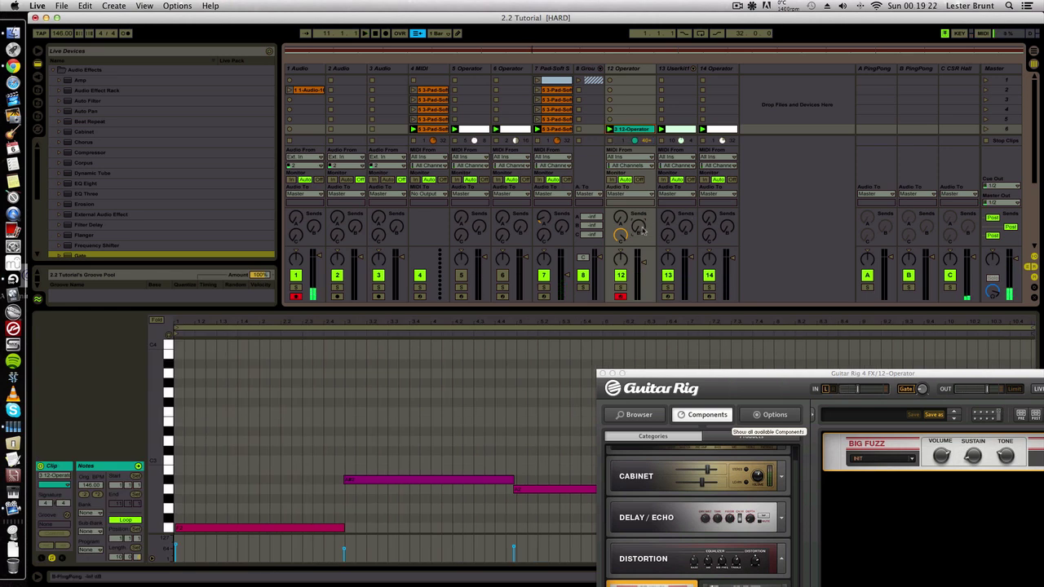
# Step: Map track 12's B-PingPong send to controller CC 113, and move the Guitar Rig window clear of track 12's devices
pyautogui.press('super+m')
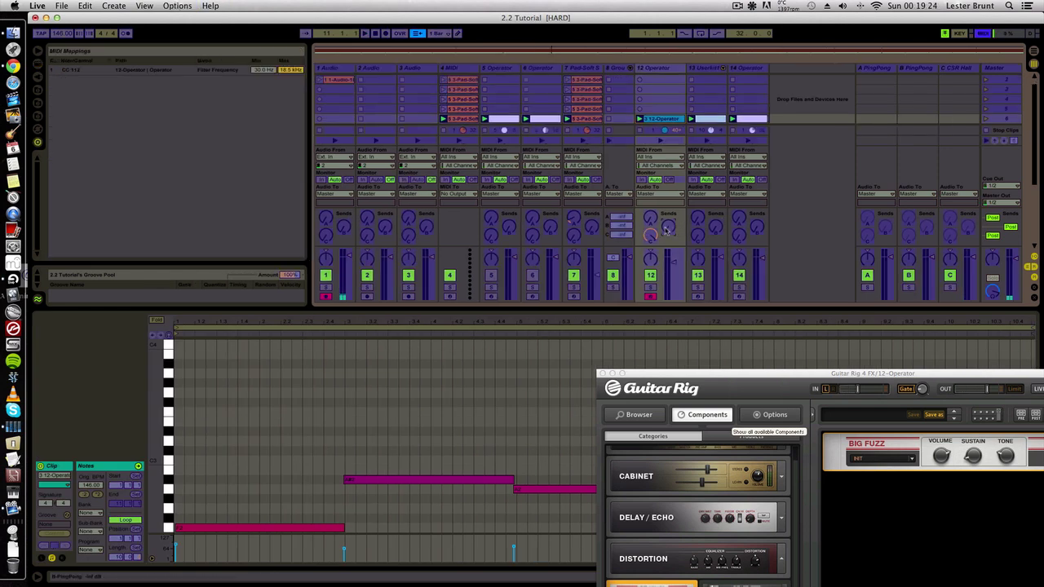
pyautogui.click(667, 229)
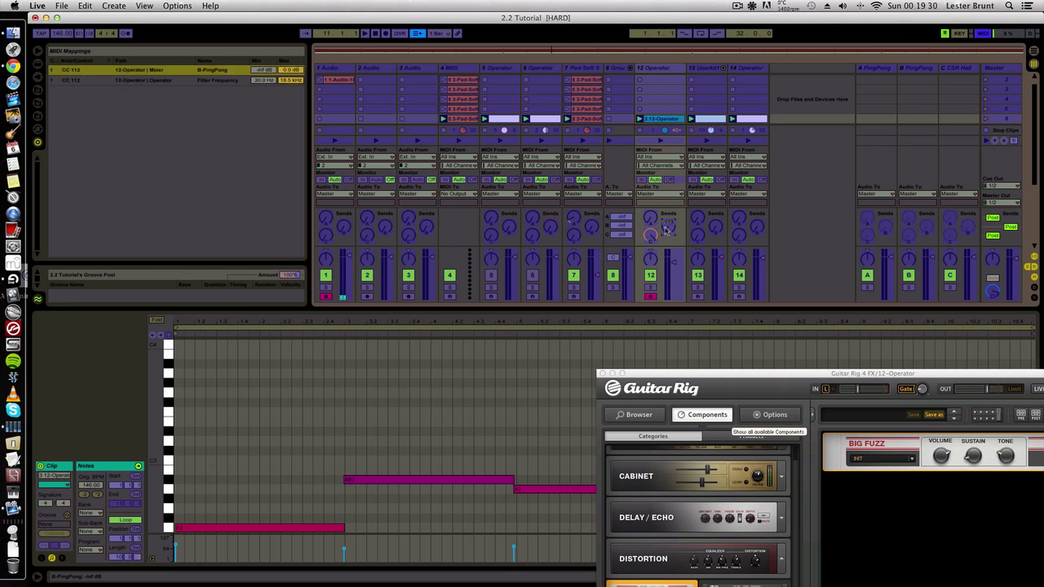
pyautogui.click(665, 68)
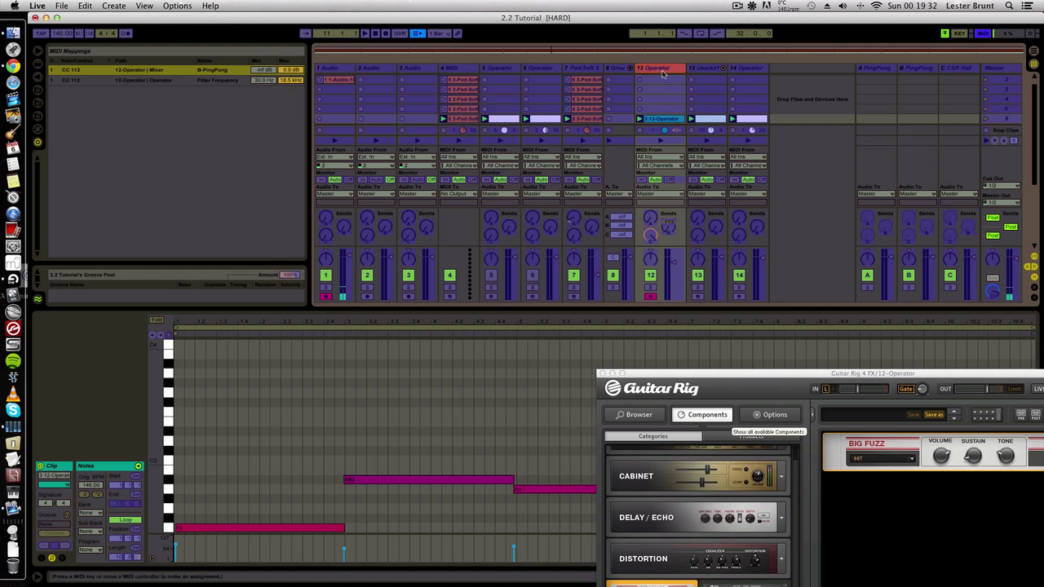
pyautogui.moveTo(685, 373); pyautogui.dragTo(1043, 430)
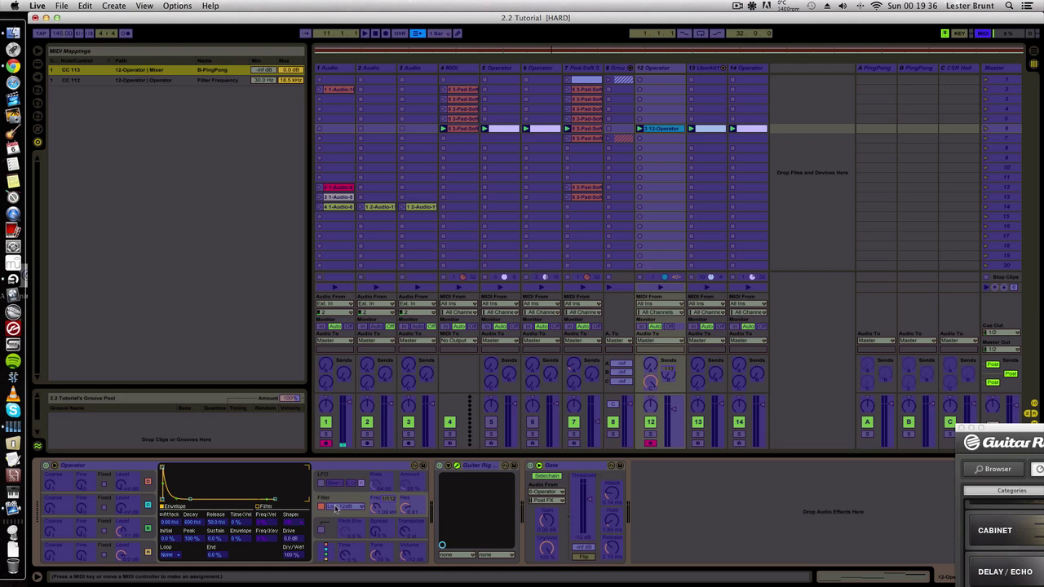
# Step: Leave MIDI mapping and try different waveforms for oscillator A of track 12's Operator during playback
pyautogui.click(99, 551)
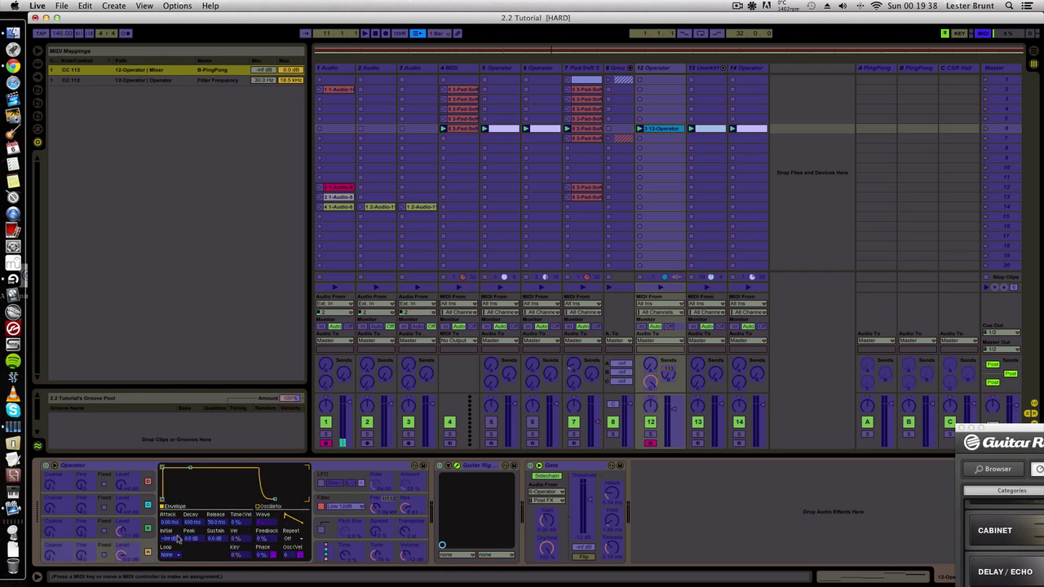
pyautogui.click(271, 526)
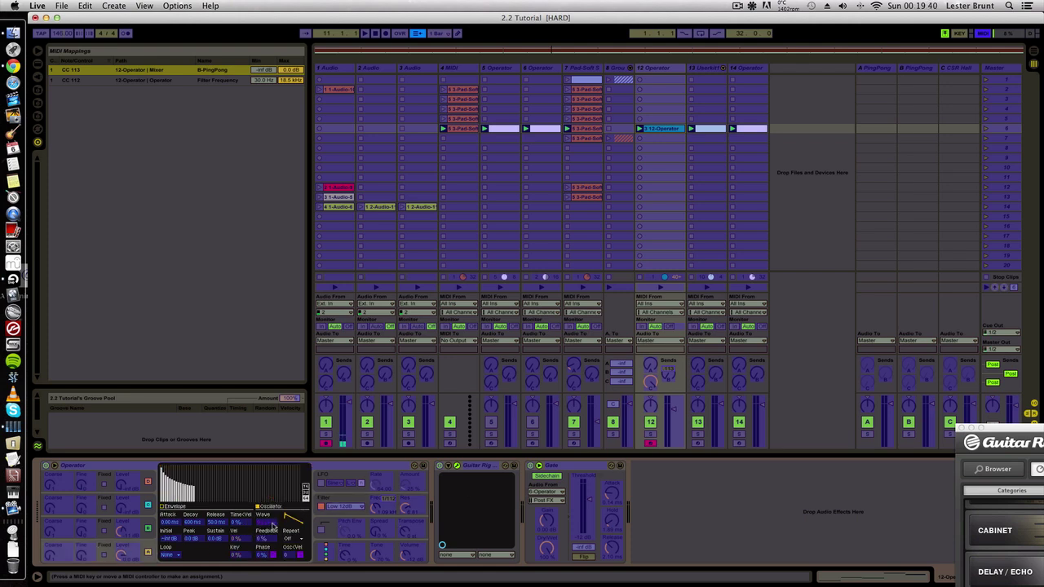
pyautogui.press('super+m')
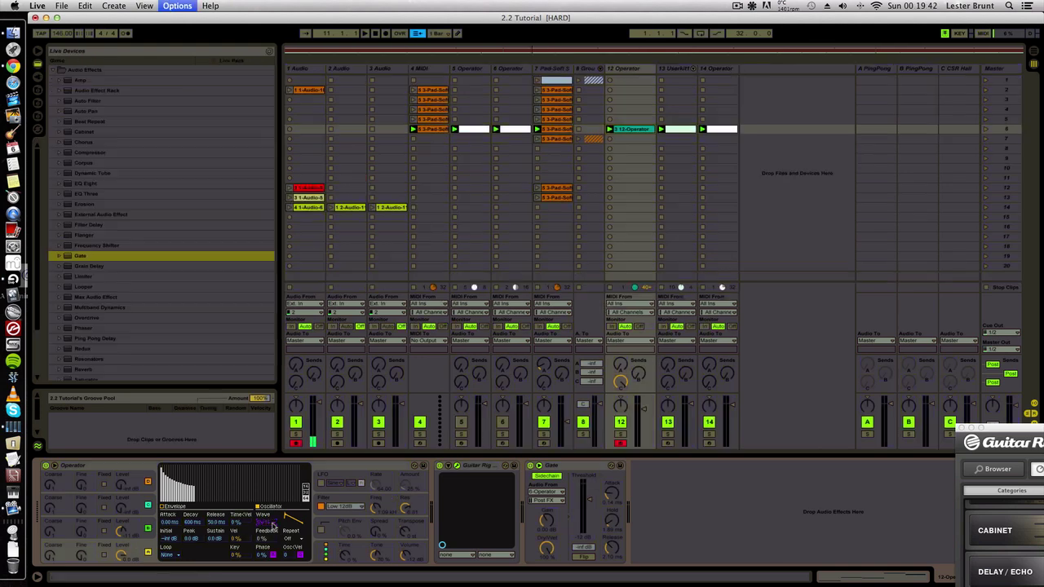
pyautogui.click(273, 526)
pyautogui.click(273, 527)
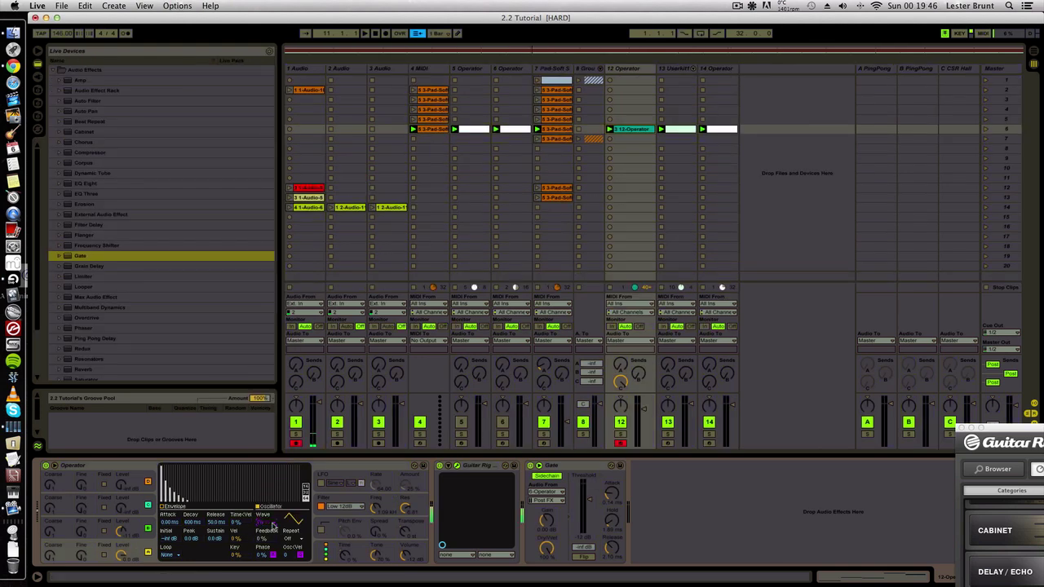
pyautogui.press('space')
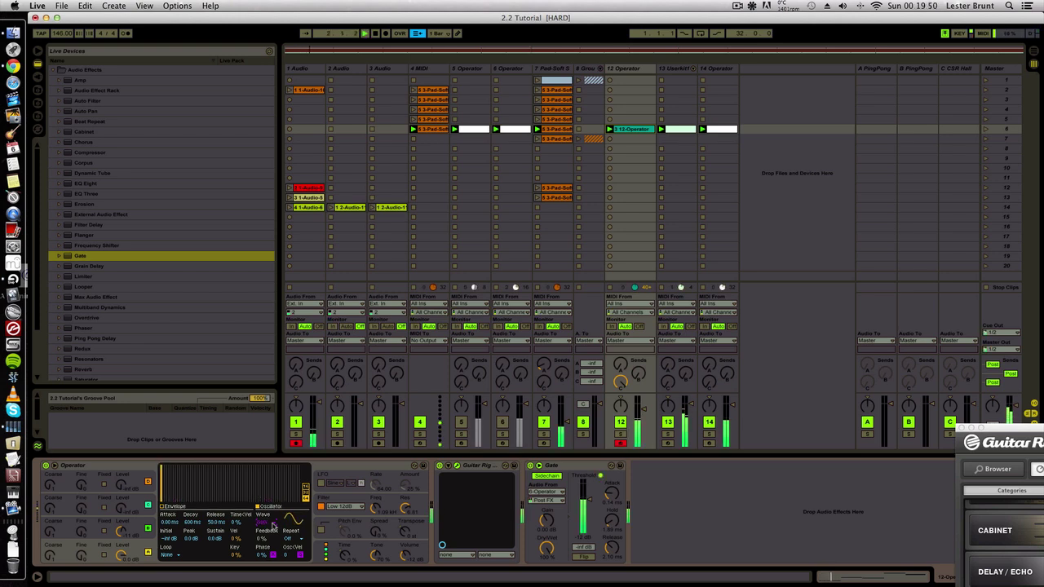
pyautogui.scroll(-5, 273, 526)
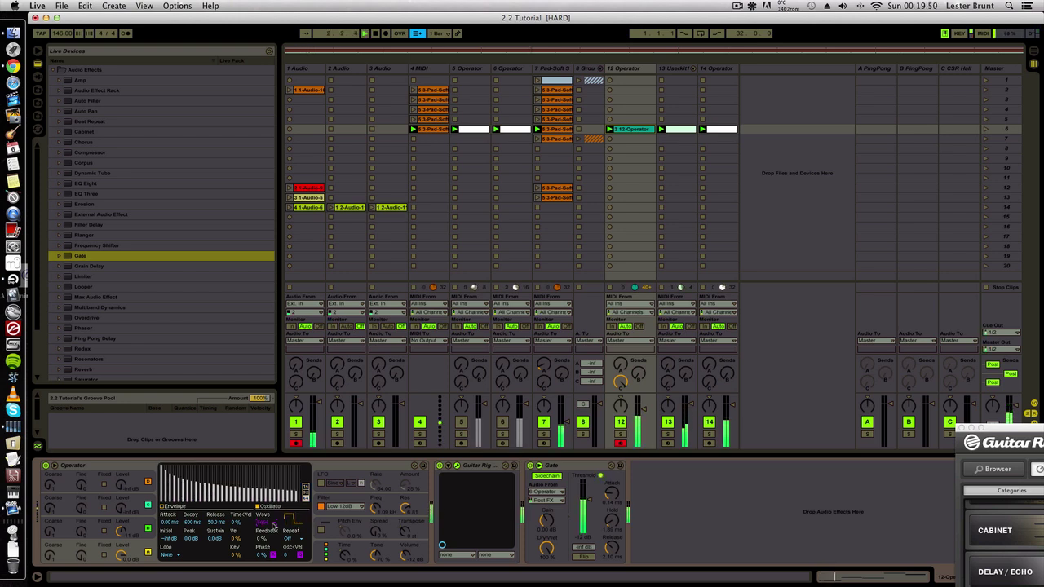
pyautogui.scroll(-3, 272, 526)
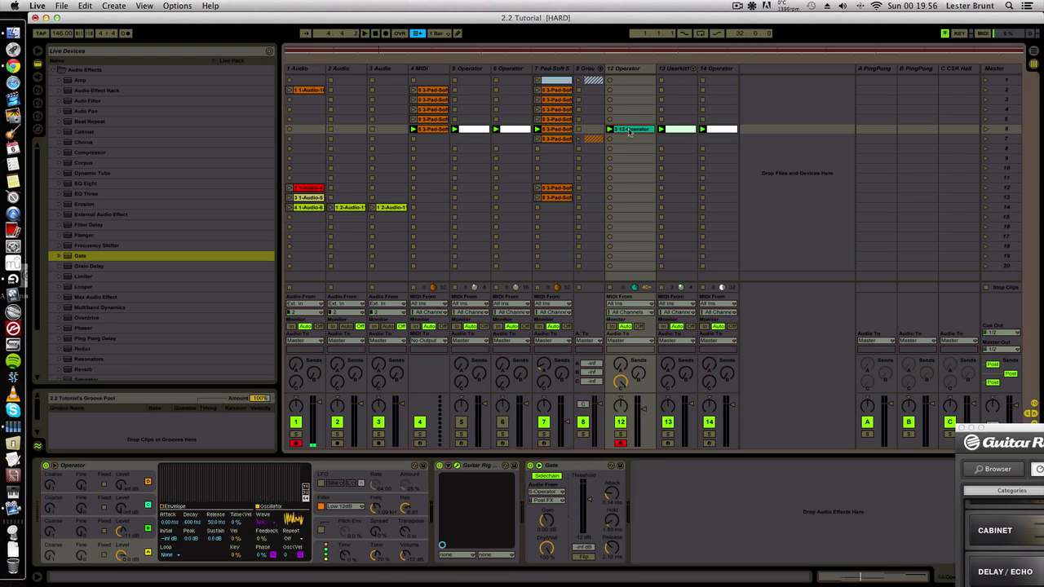
# Step: Delete the scene 6 clips on tracks 12 and 6, and bring track 12's devices back into view
pyautogui.press('Delete')
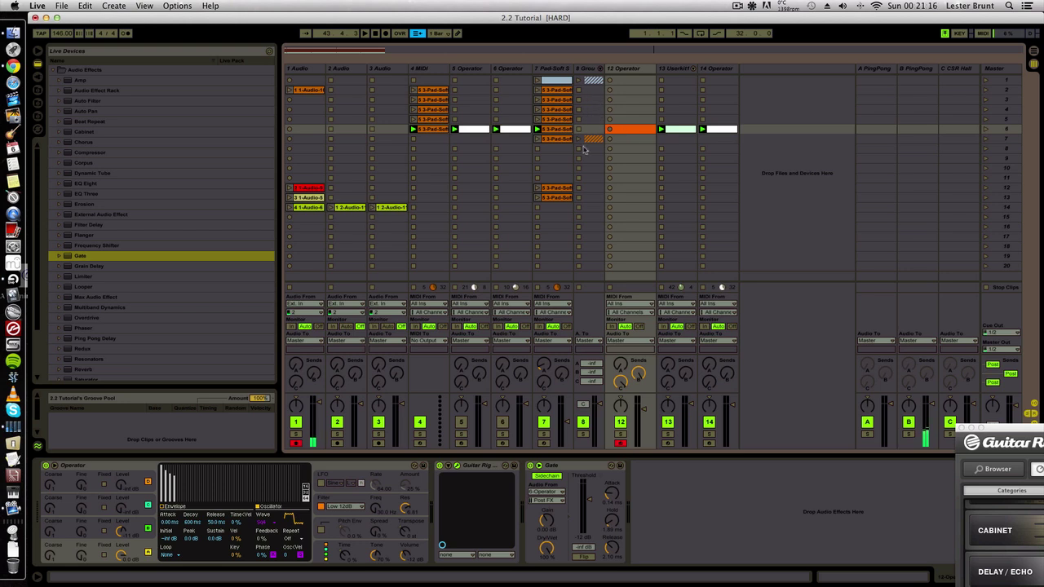
pyautogui.click(515, 129)
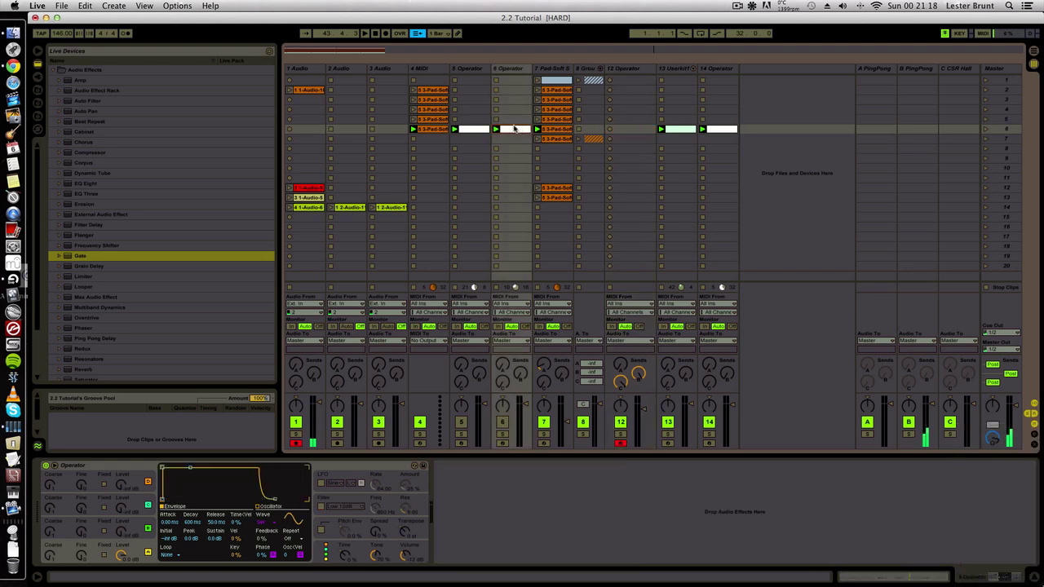
pyautogui.click(625, 70)
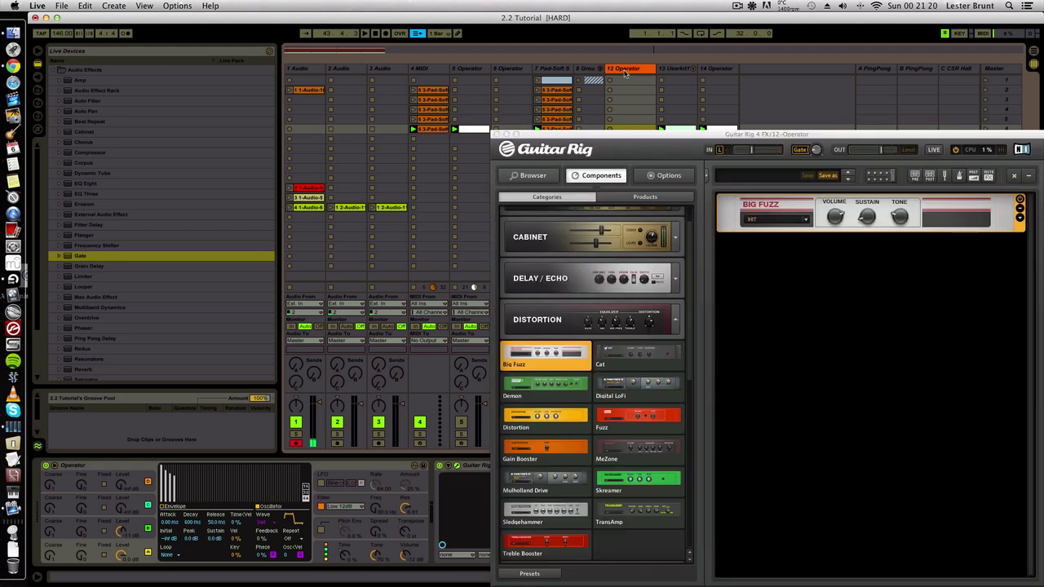
pyautogui.moveTo(614, 133); pyautogui.dragTo(747, 398)
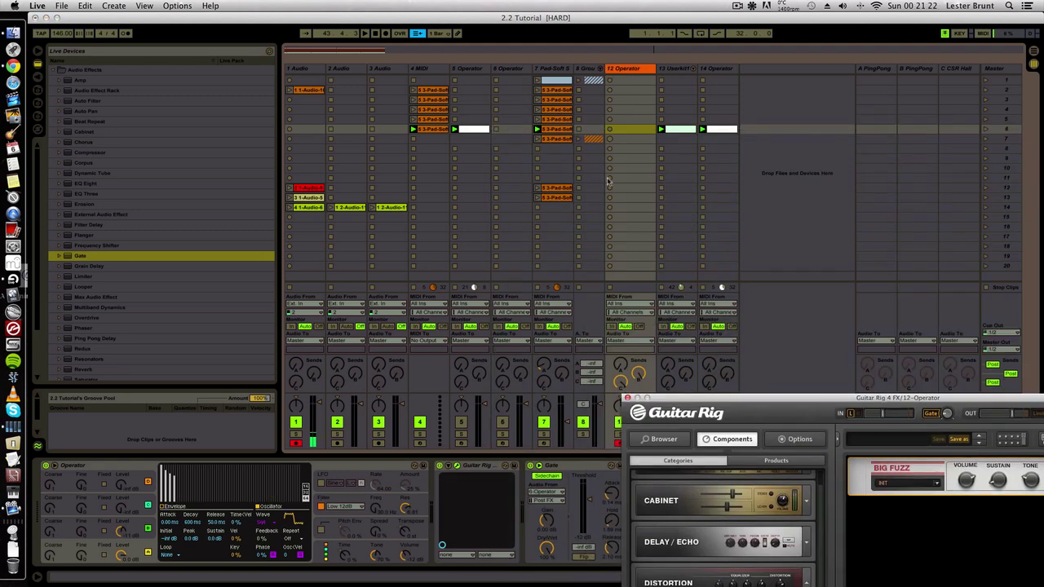
# Step: Record a short test take on track 12, hide the Guitar Rig window, and switch off the track's Gate
pyautogui.click(610, 130)
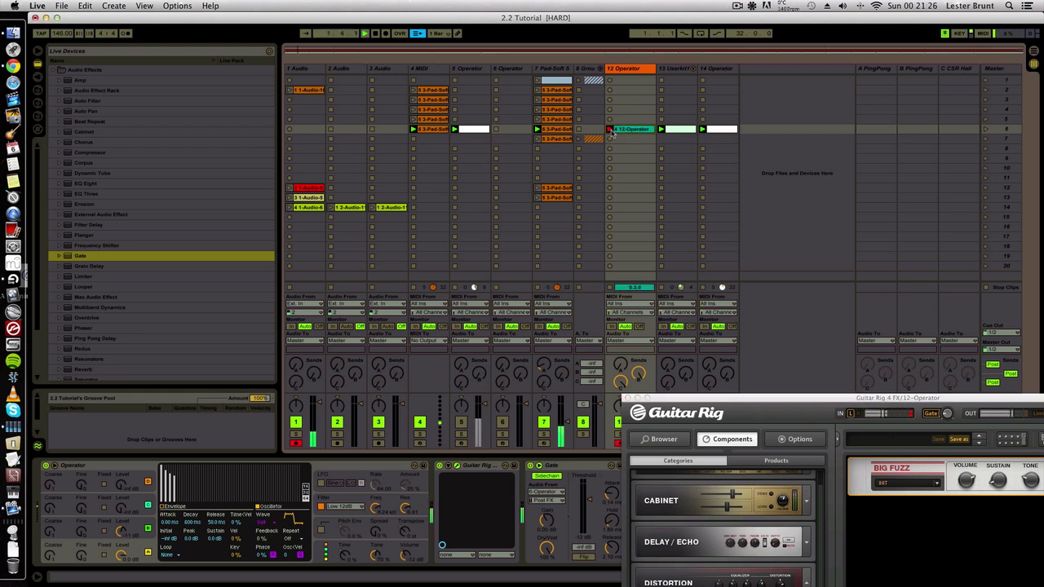
pyautogui.click(611, 129)
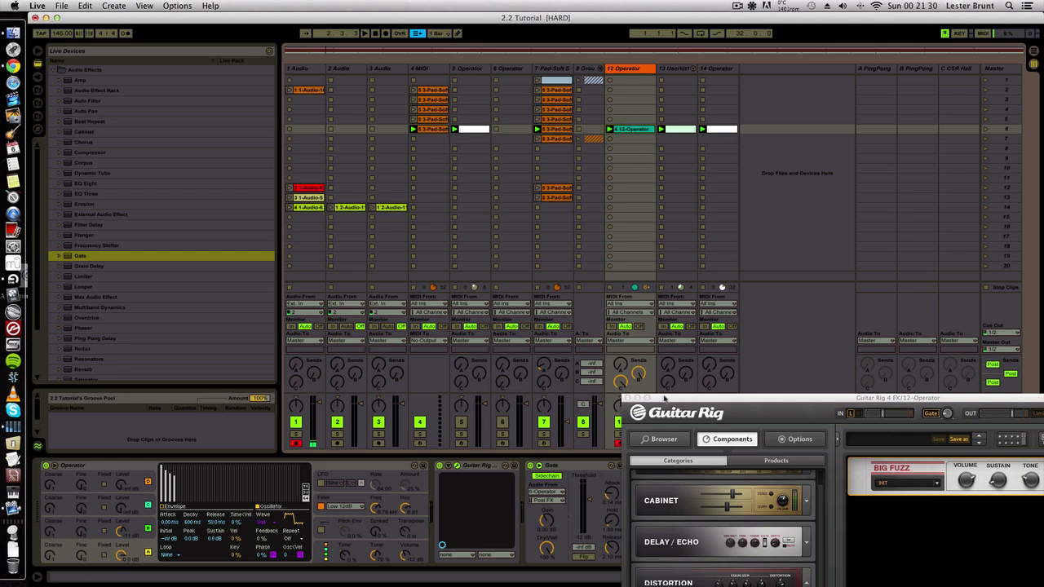
pyautogui.press('super+alt+p')
pyautogui.click(547, 476)
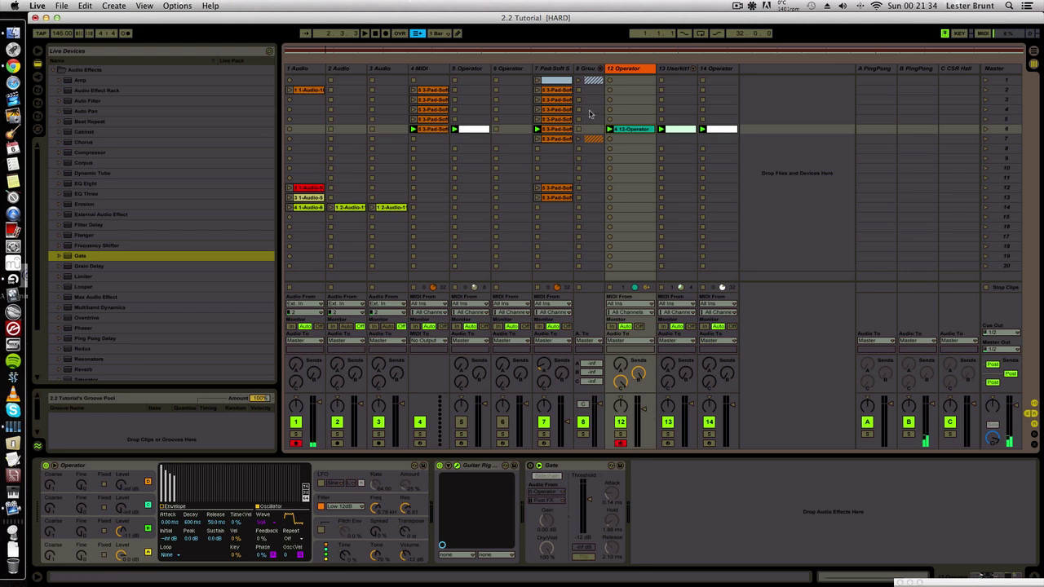
# Step: Replace the scene 6 take on track 12 with a longer recording, and delete it
pyautogui.click(616, 131)
pyautogui.click(610, 130)
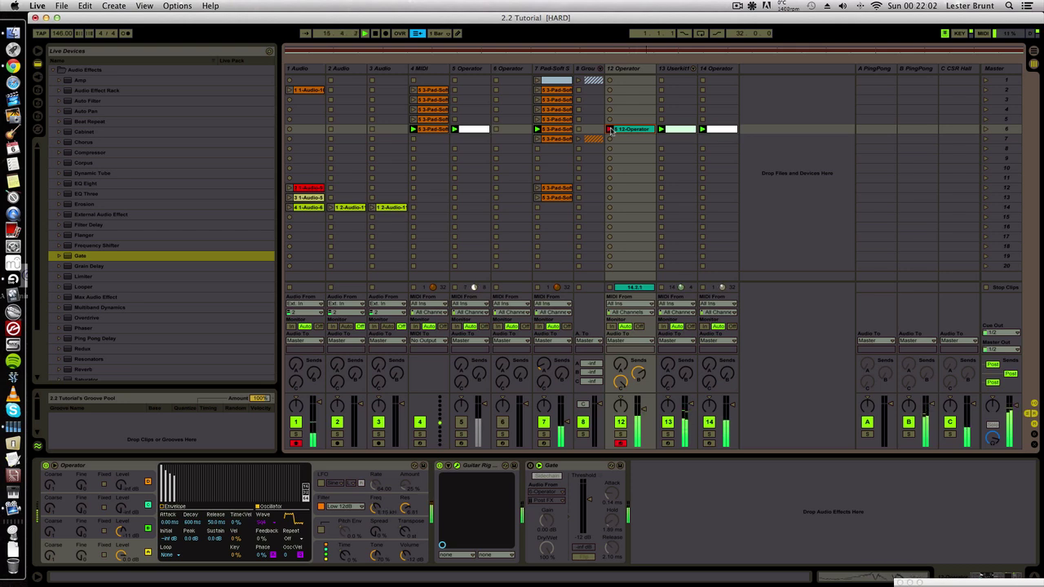
pyautogui.click(610, 130)
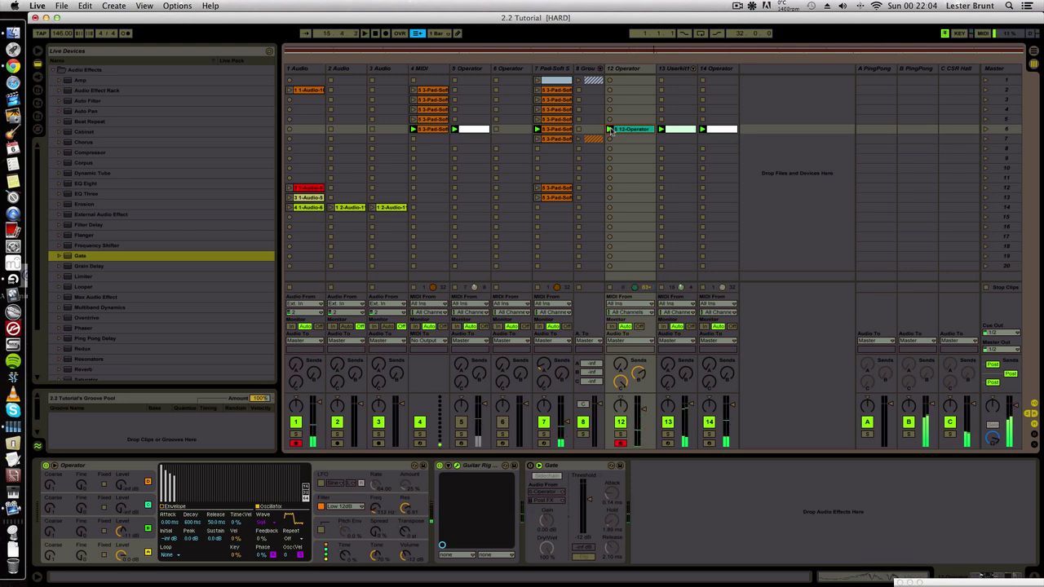
pyautogui.press('Delete')
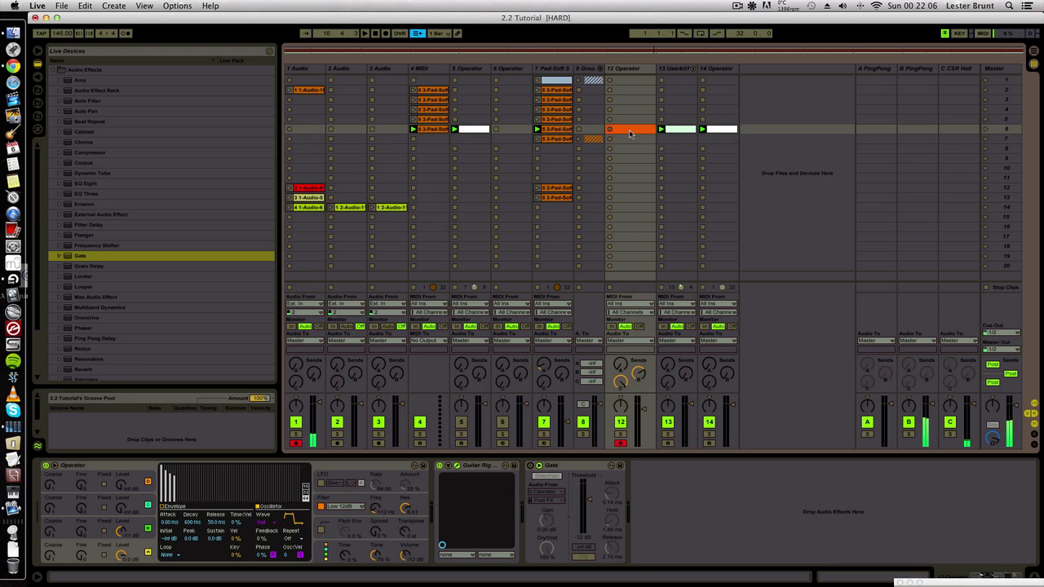
# Step: Switch to the Arrangement, delete all of track 6's clips, and return the playhead to the start
pyautogui.press('Tab')
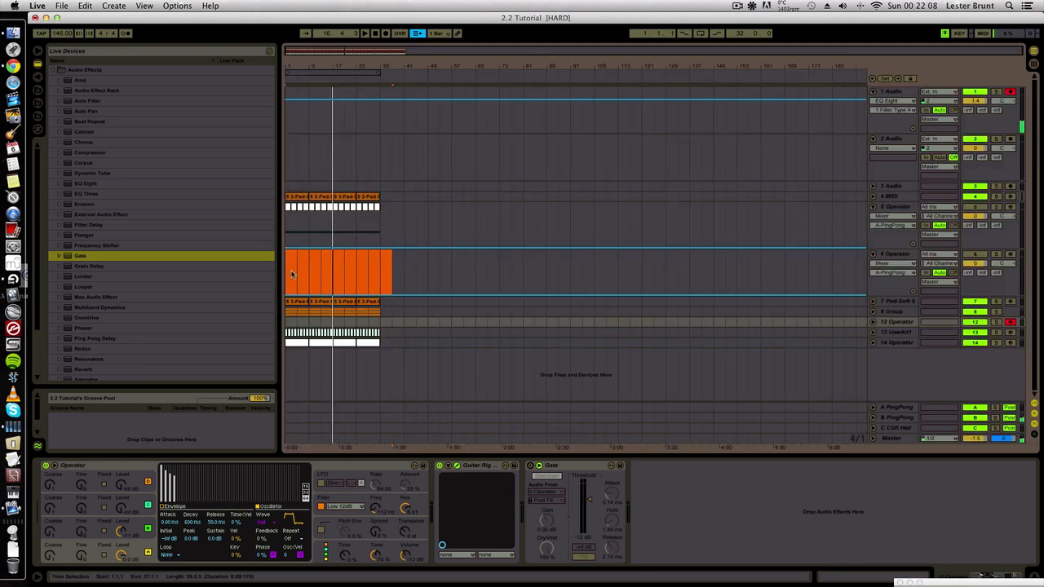
pyautogui.press('Delete')
pyautogui.click(375, 33)
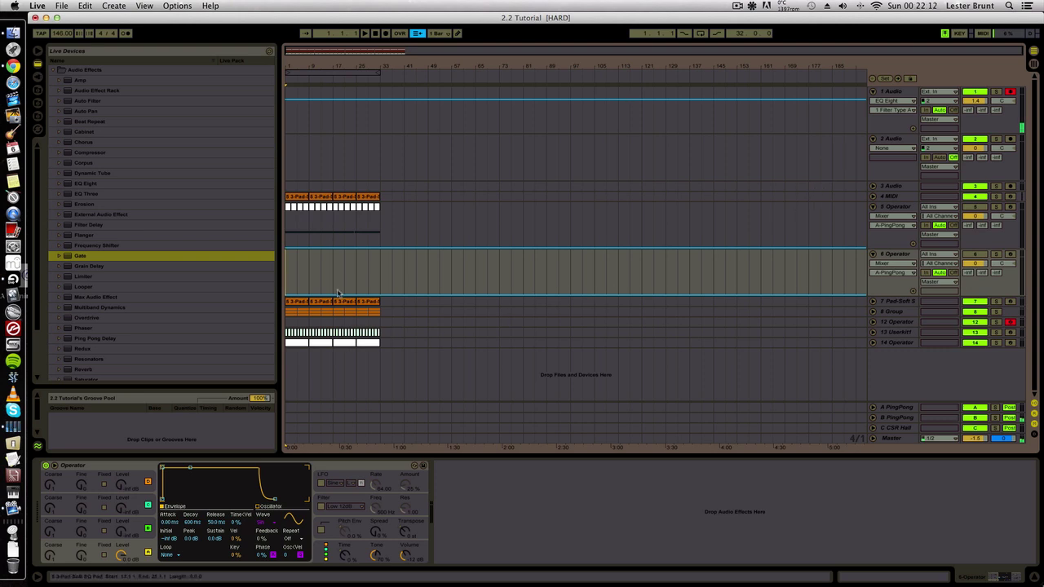
# Step: Record about 17 bars of the synth line onto track 12 in the Arrangement, starting from bar 1
pyautogui.click(913, 324)
pyautogui.click(501, 137)
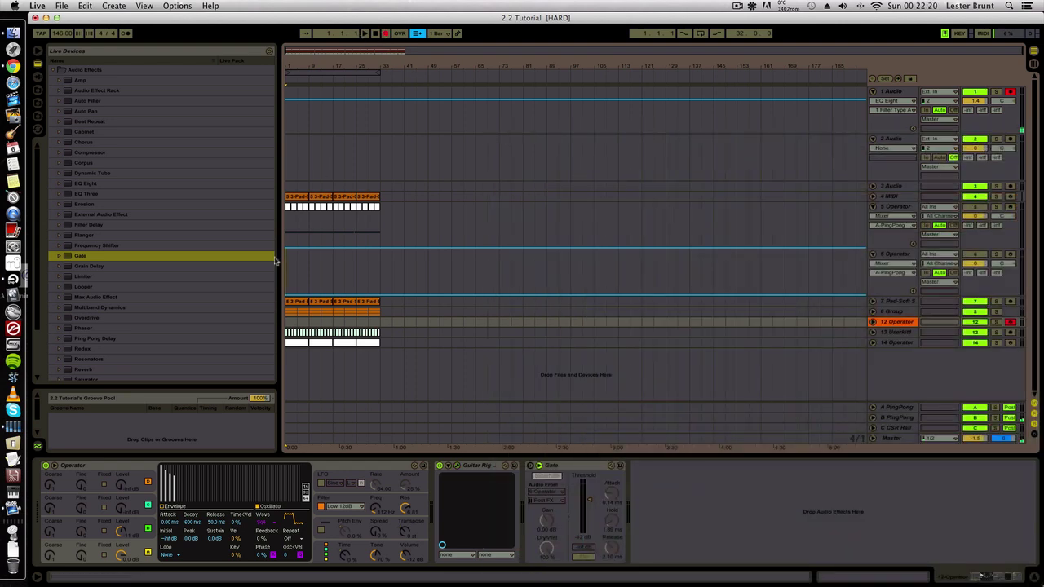
pyautogui.click(287, 324)
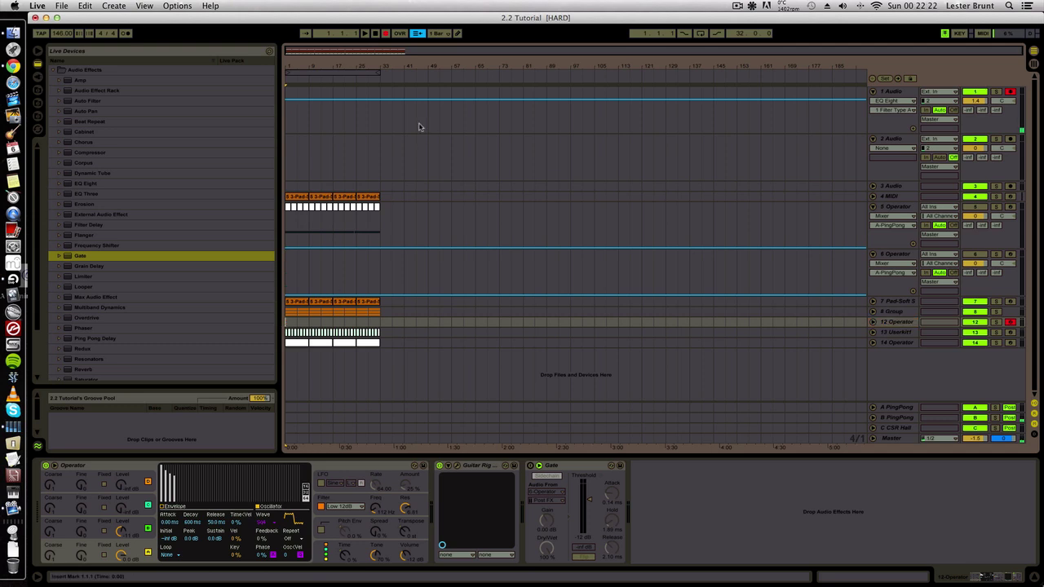
pyautogui.click(364, 34)
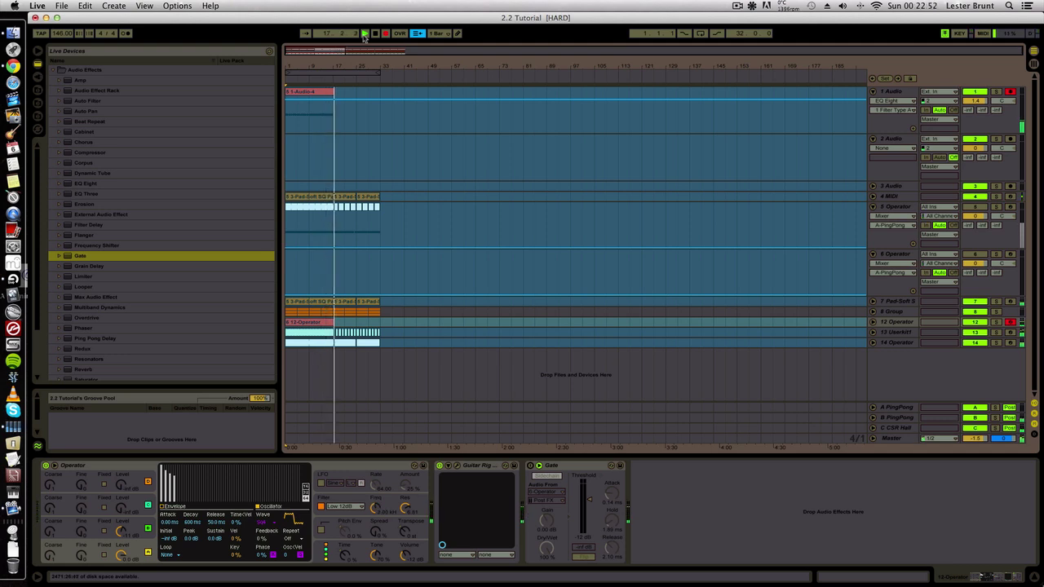
pyautogui.press('space')
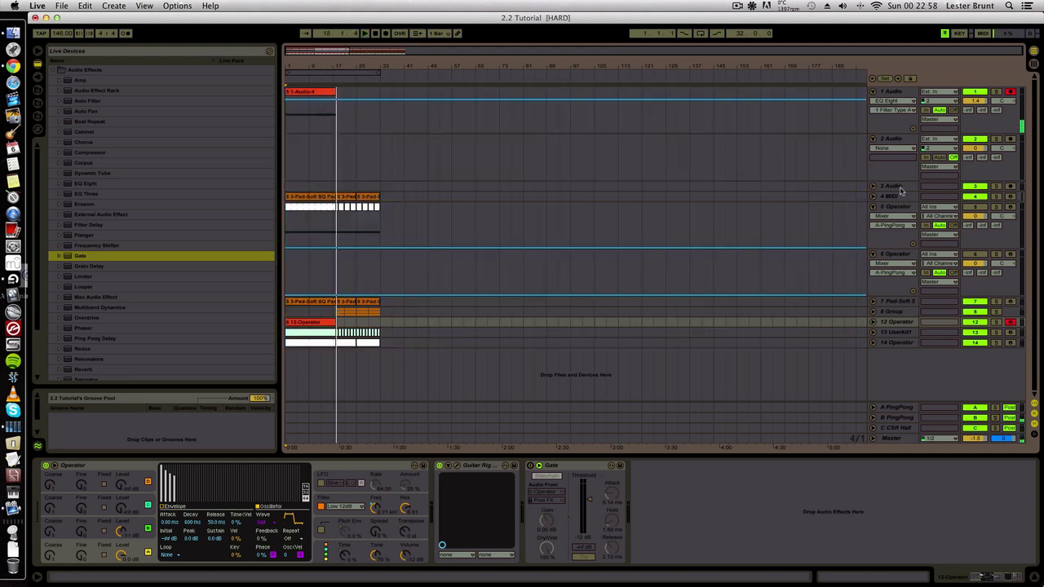
# Step: Arm track 6 for recording and switch the Gate on track 12 back on
pyautogui.click(895, 256)
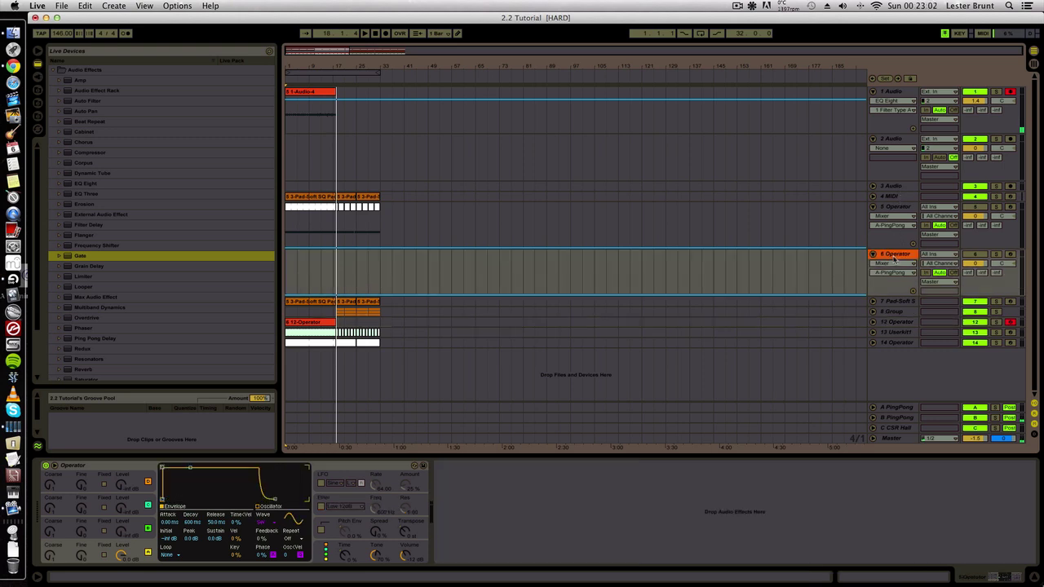
pyautogui.click(1011, 256)
pyautogui.click(898, 322)
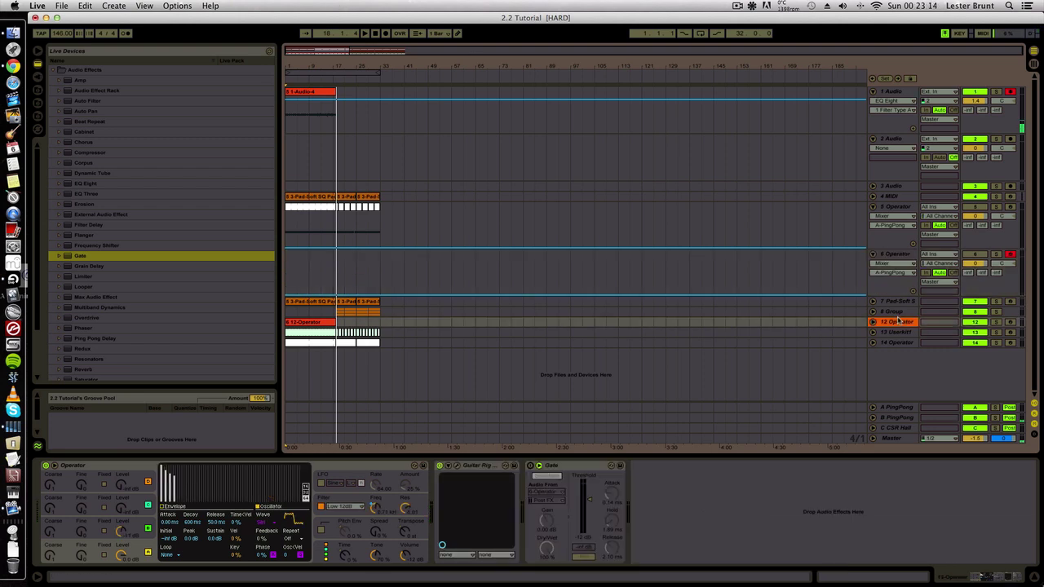
pyautogui.click(547, 475)
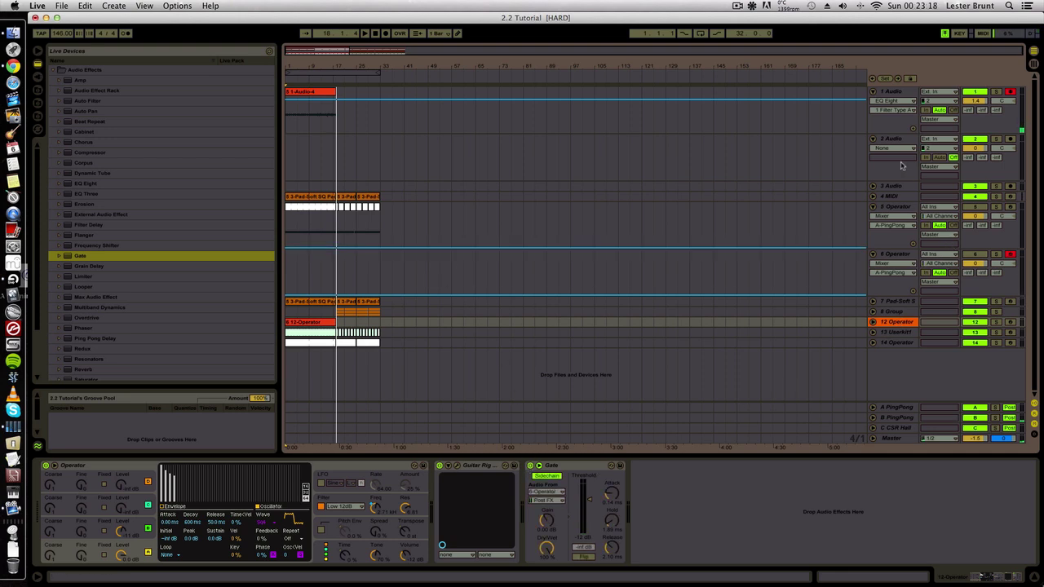
# Step: Record about 17 bars of MIDI notes onto track 6 in the Arrangement, starting from bar 1
pyautogui.click(894, 198)
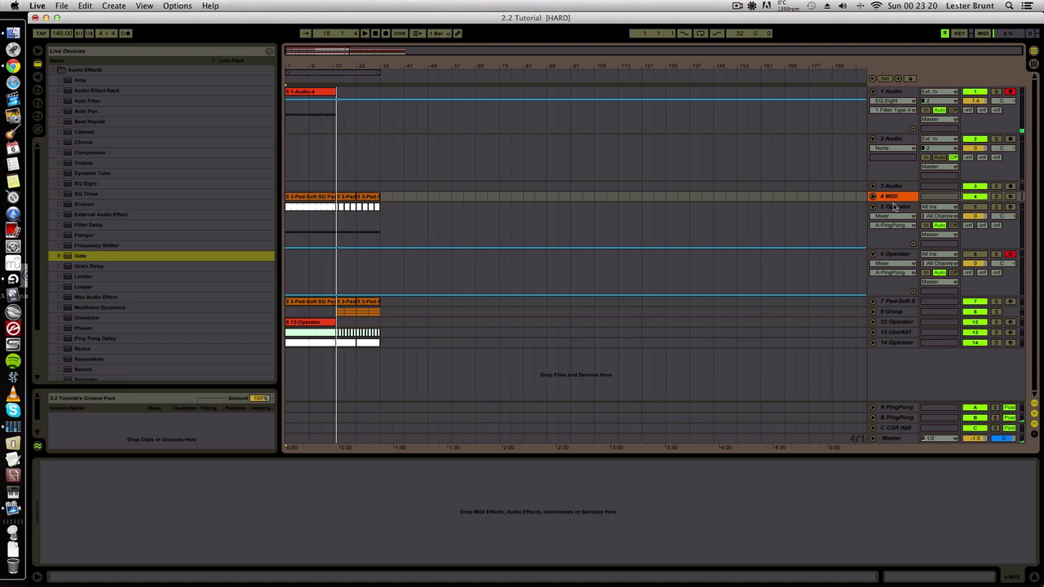
pyautogui.click(895, 254)
pyautogui.click(386, 32)
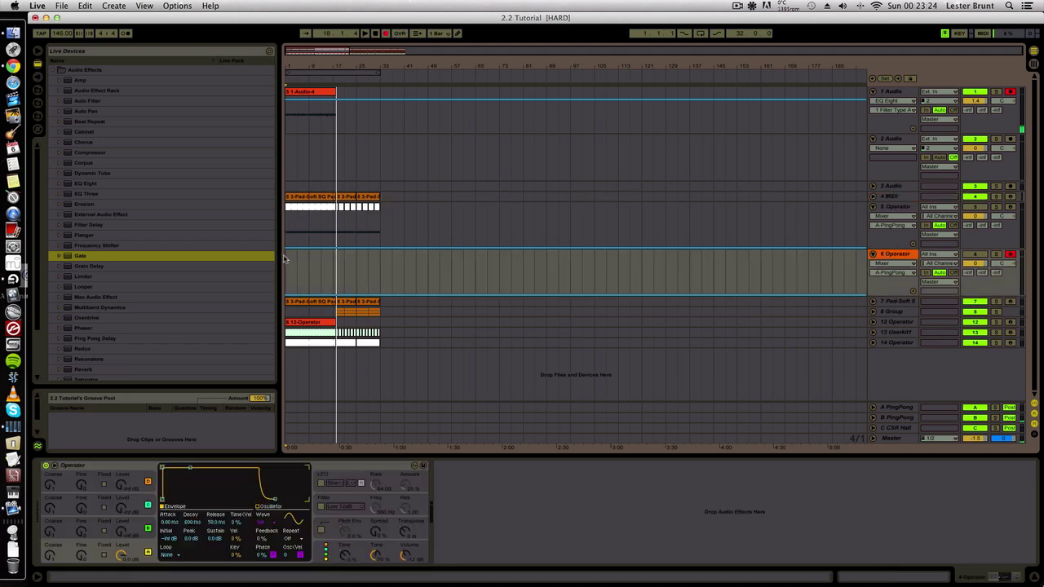
pyautogui.click(288, 260)
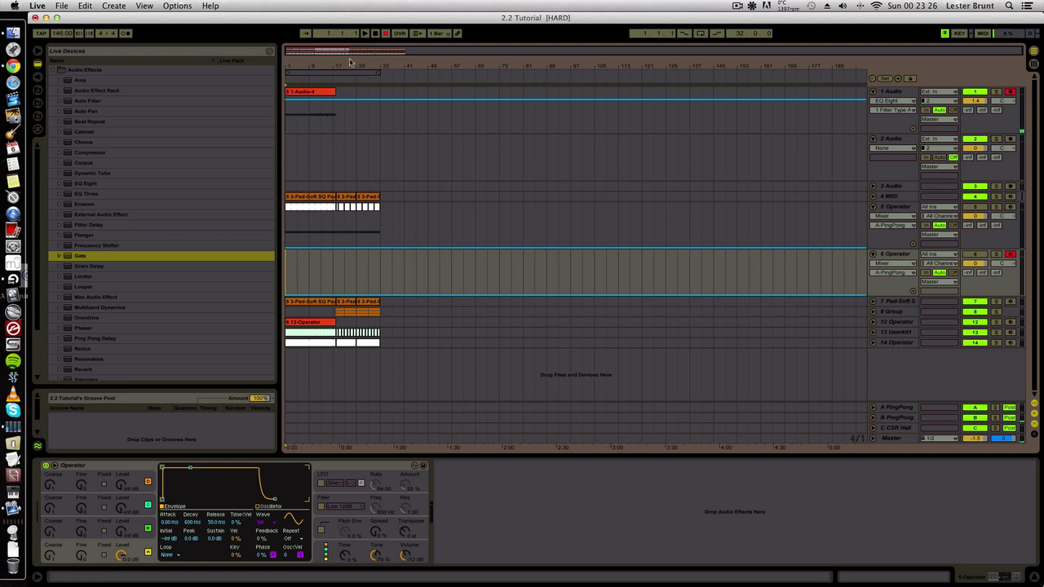
pyautogui.click(364, 34)
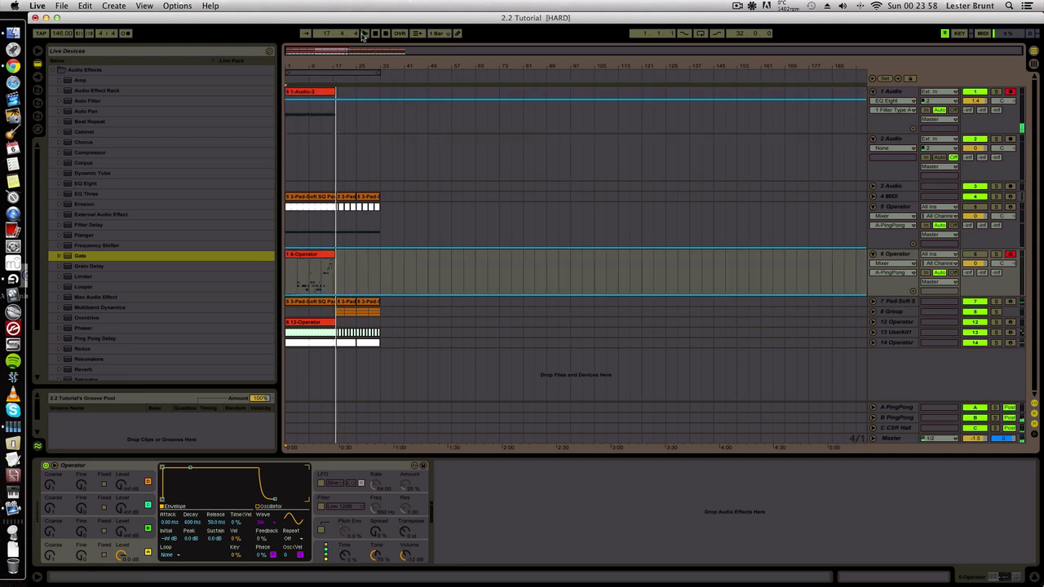
# Step: Open the newly recorded clip on track 6, select all its notes, and set a fixed 1/16 grid
pyautogui.doubleClick(331, 255)
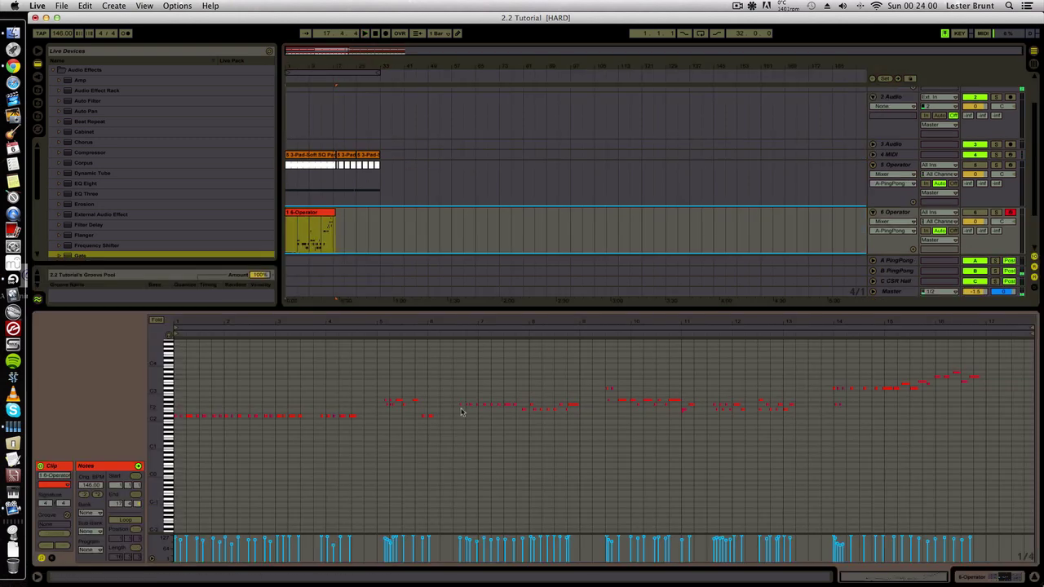
pyautogui.click(490, 454)
pyautogui.press('super+a')
pyautogui.rightClick(492, 456)
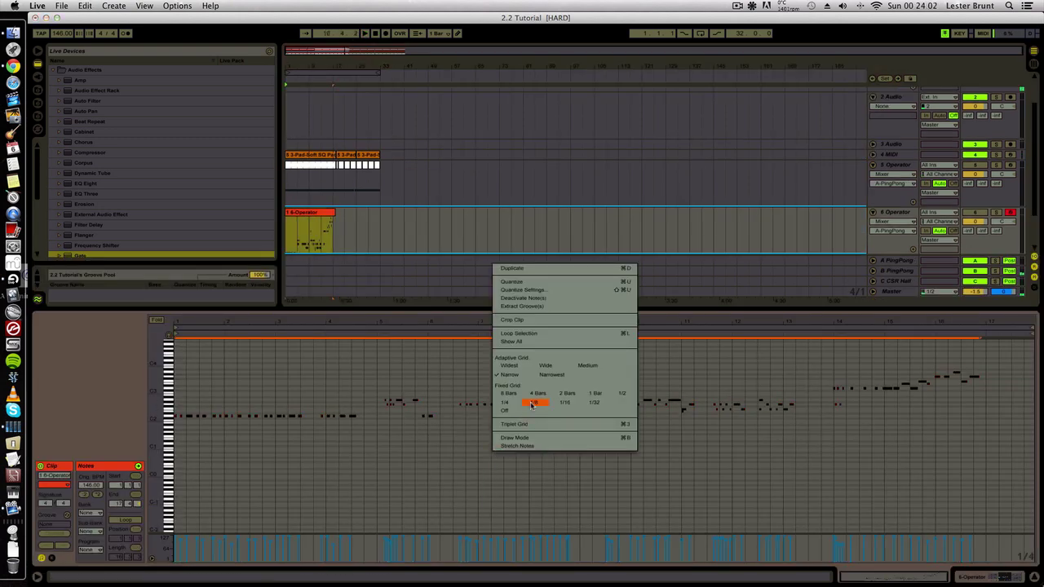
pyautogui.click(571, 404)
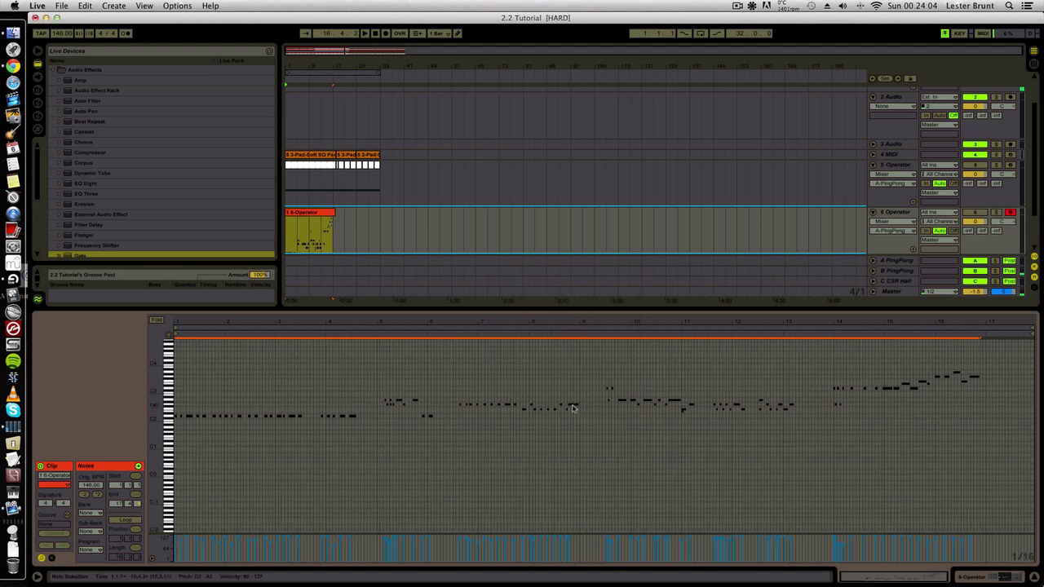
# Step: Try to quantize all the notes in the track 6 clip with the current quantize settings
pyautogui.moveTo(562, 323); pyautogui.dragTo(564, 348)
pyautogui.rightClick(550, 377)
pyautogui.click(629, 476)
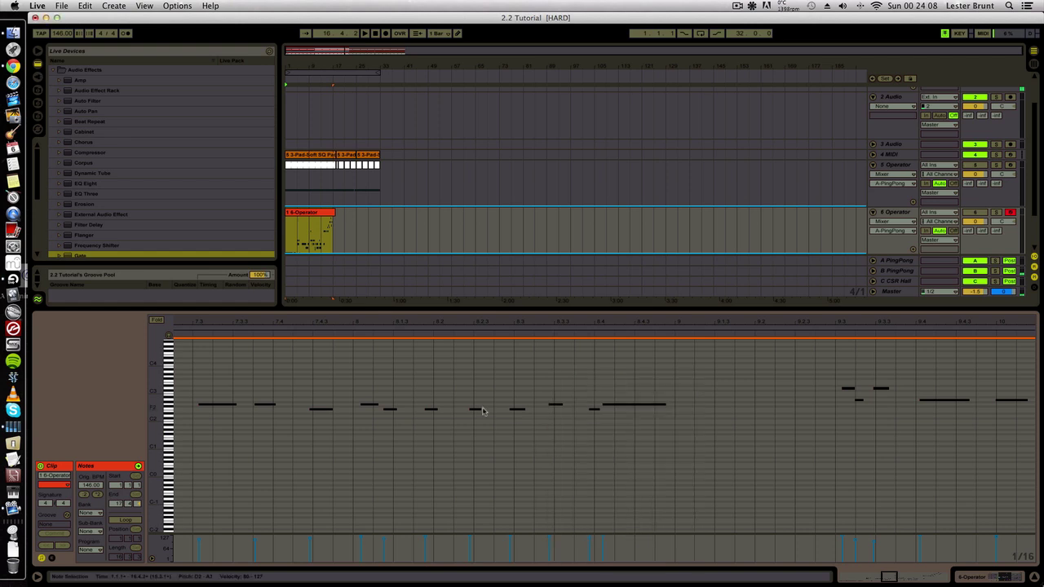
pyautogui.press('super+u')
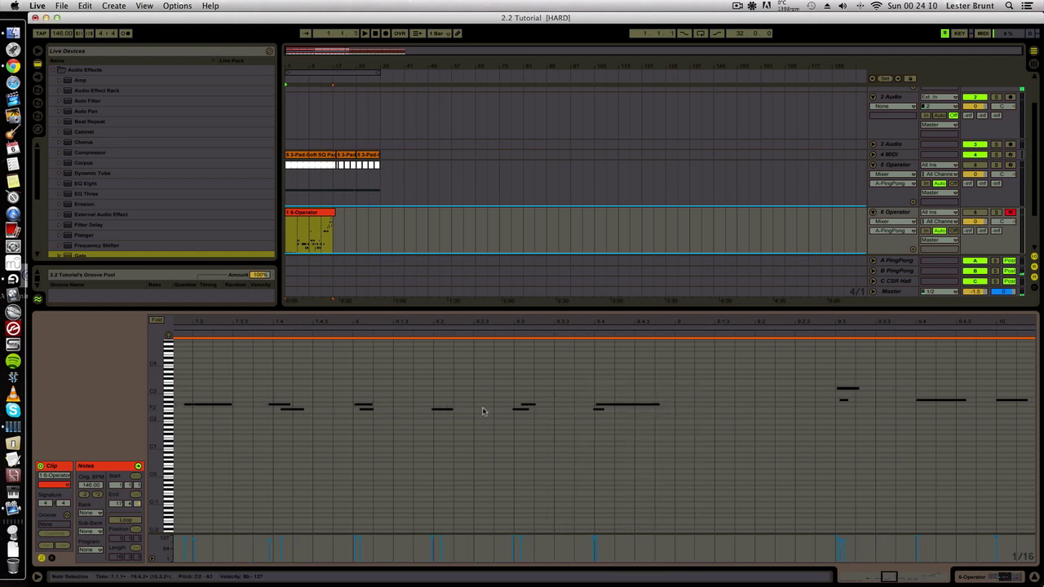
# Step: Undo the quantization and the track 6 recording, and redo the recording
pyautogui.press('Delete')
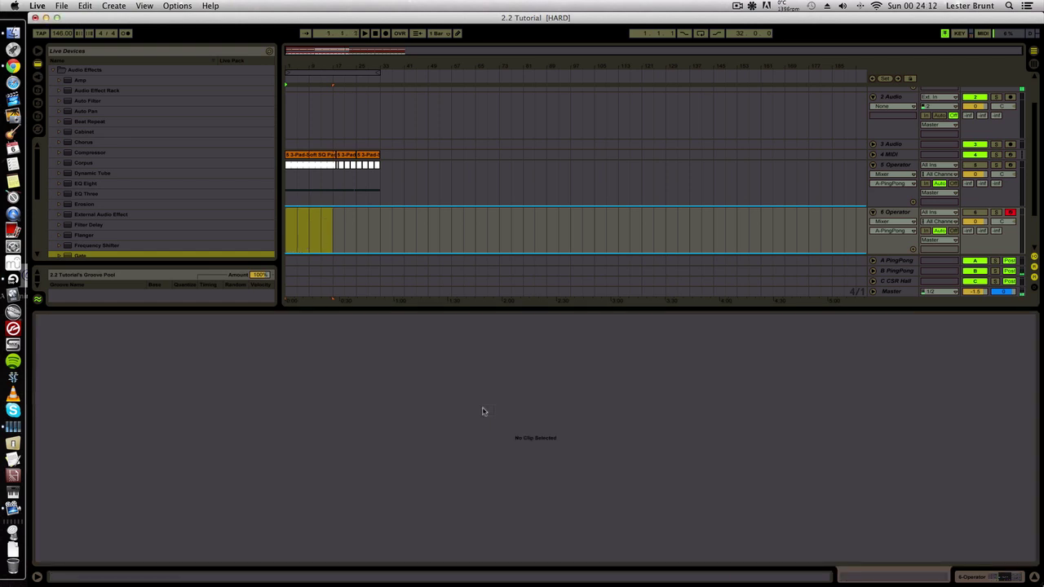
pyautogui.click(123, 6)
pyautogui.moveTo(85, 5)
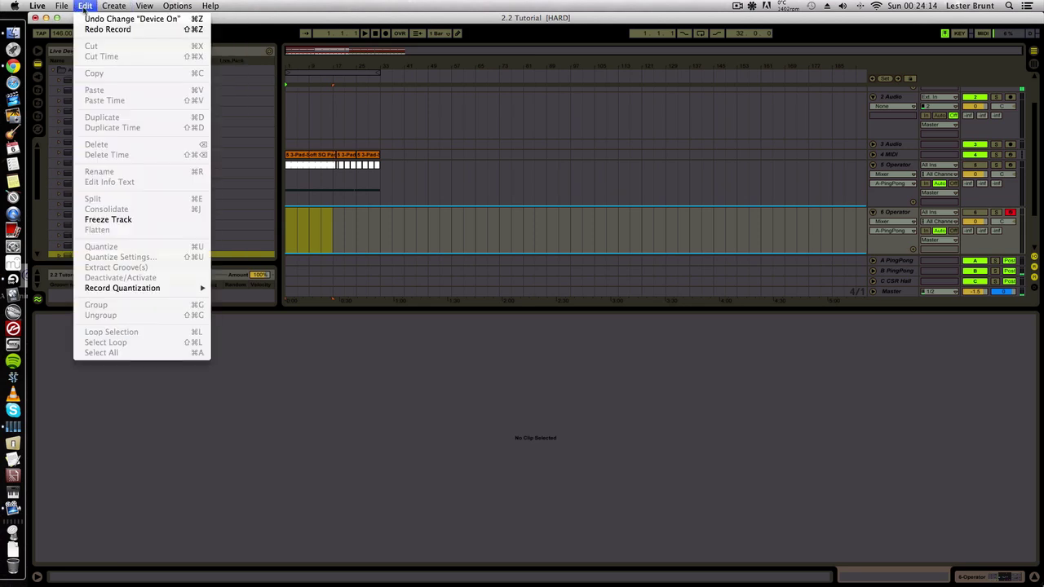
pyautogui.click(85, 29)
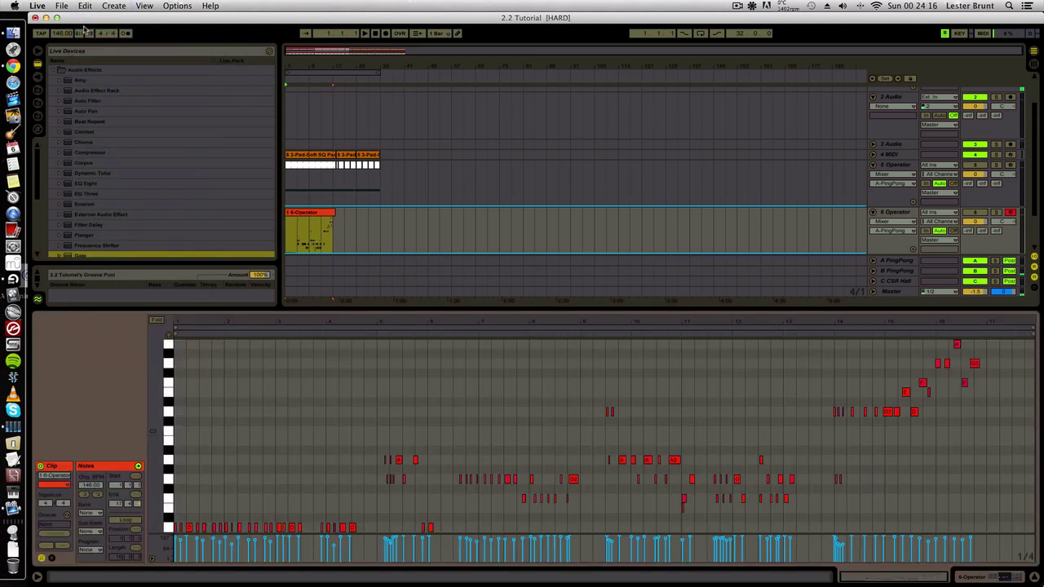
# Step: Quantize the start of every note in the track 6 clip to 1/16 with a 54% amount
pyautogui.click(483, 410)
pyautogui.press('super+a')
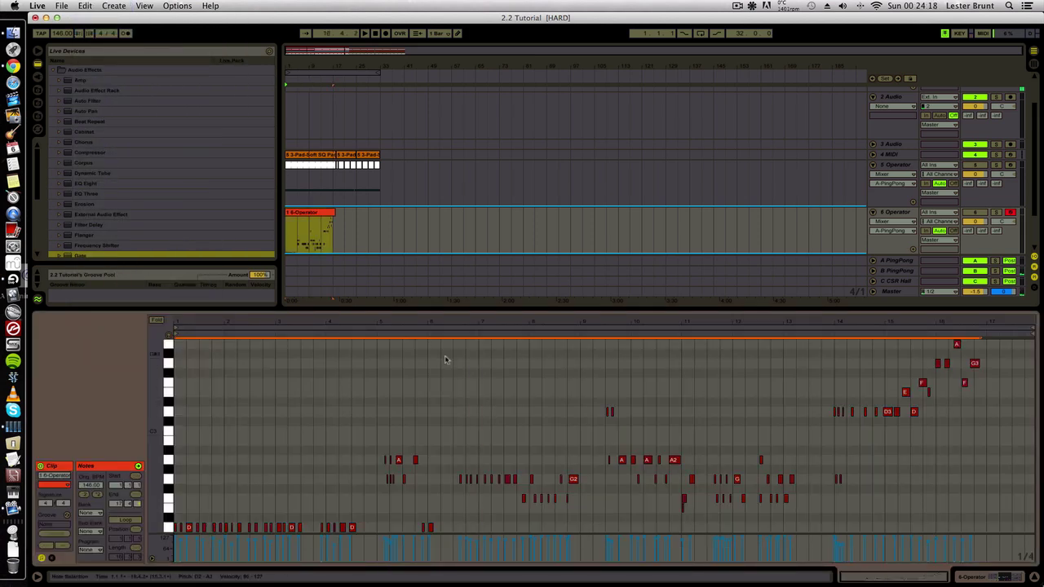
pyautogui.press('super+shift+u')
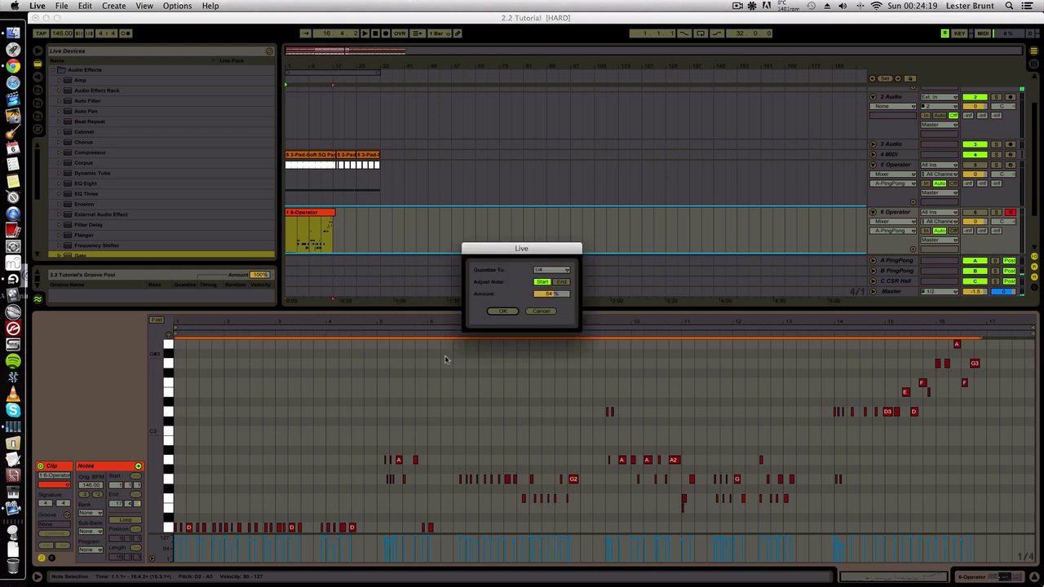
pyautogui.click(552, 270)
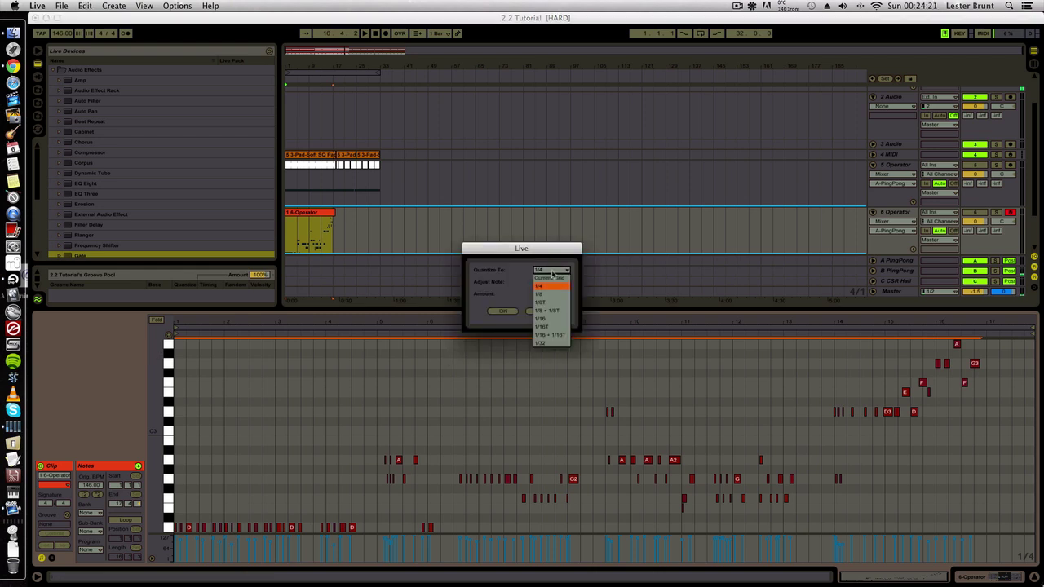
pyautogui.click(546, 319)
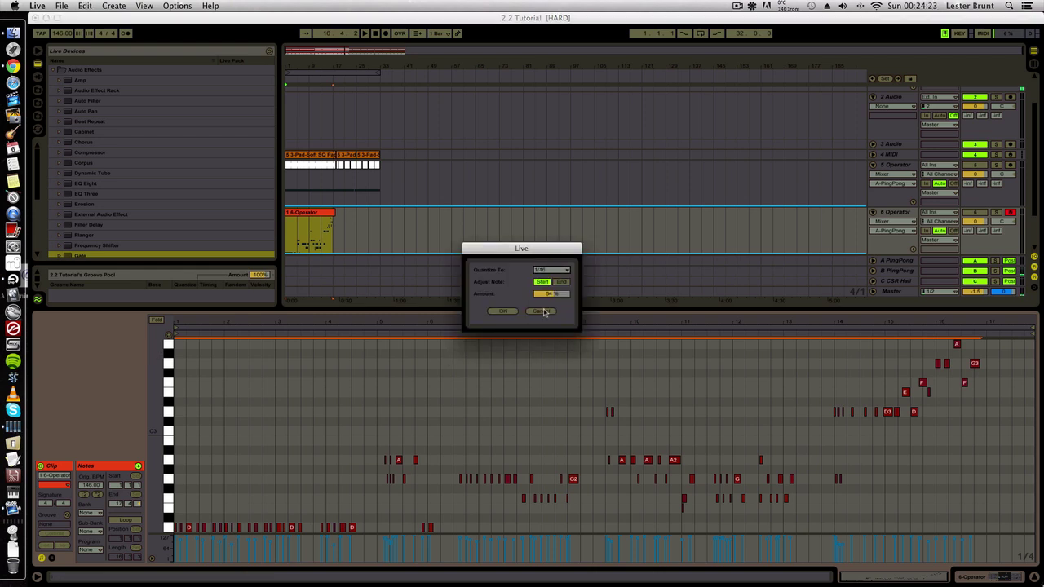
pyautogui.click(504, 312)
# Step: Play the Arrangement from the start to check the quantized track 6 part against the other tracks
pyautogui.press('space')
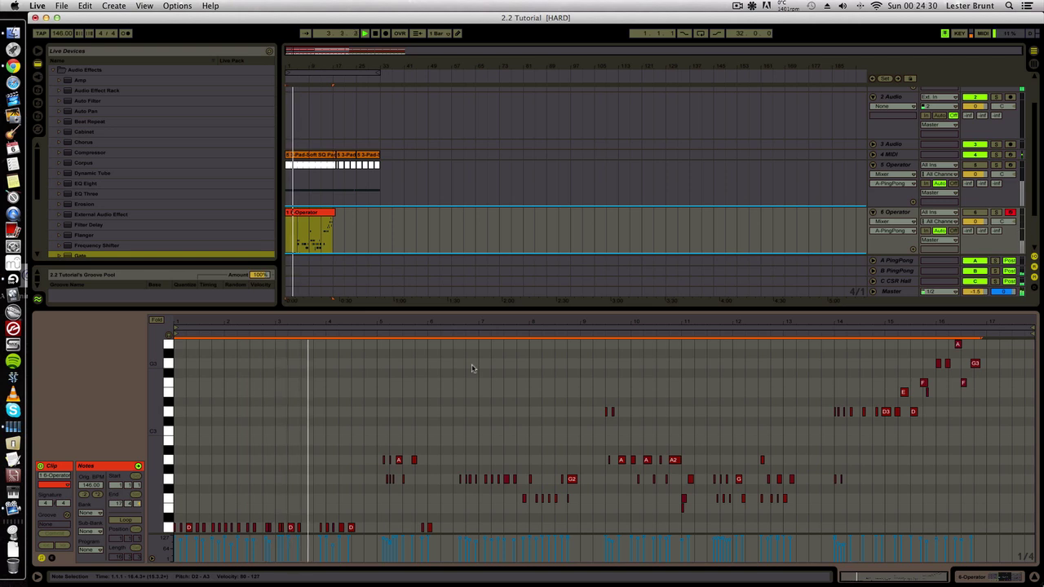
pyautogui.scroll(-1, 473, 221)
pyautogui.click(473, 221)
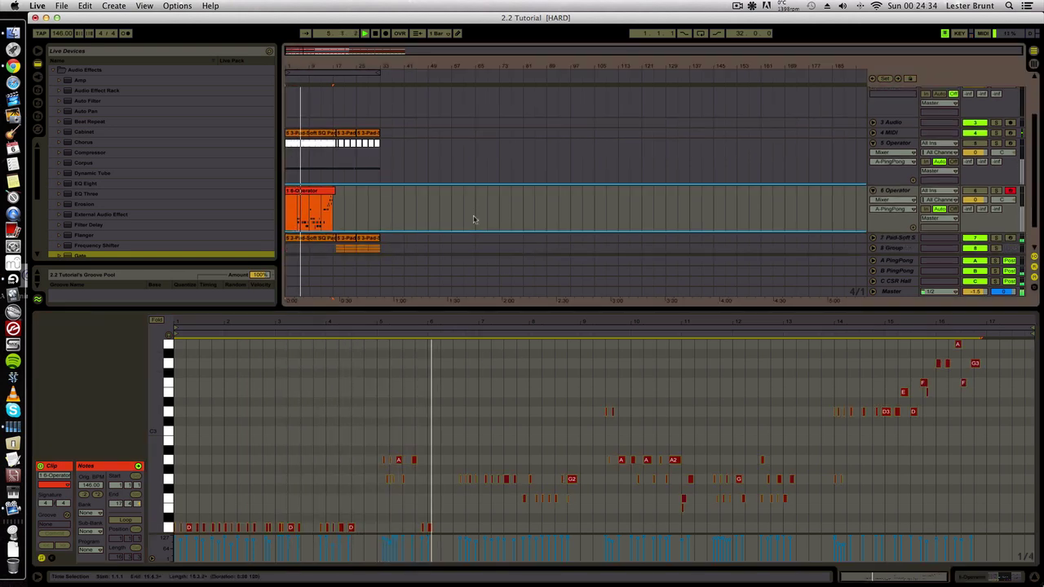
pyautogui.scroll(-1, 484, 200)
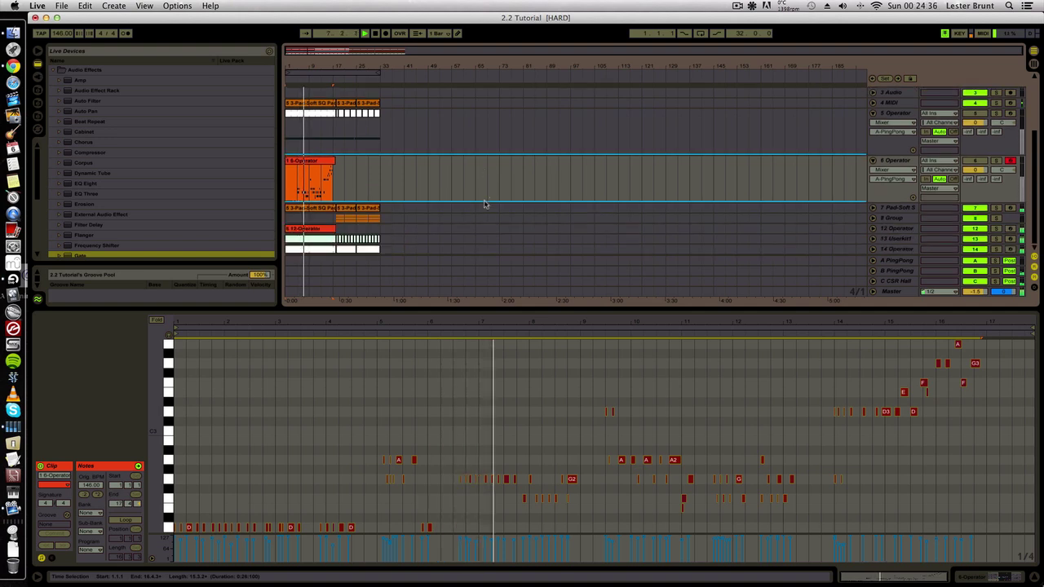